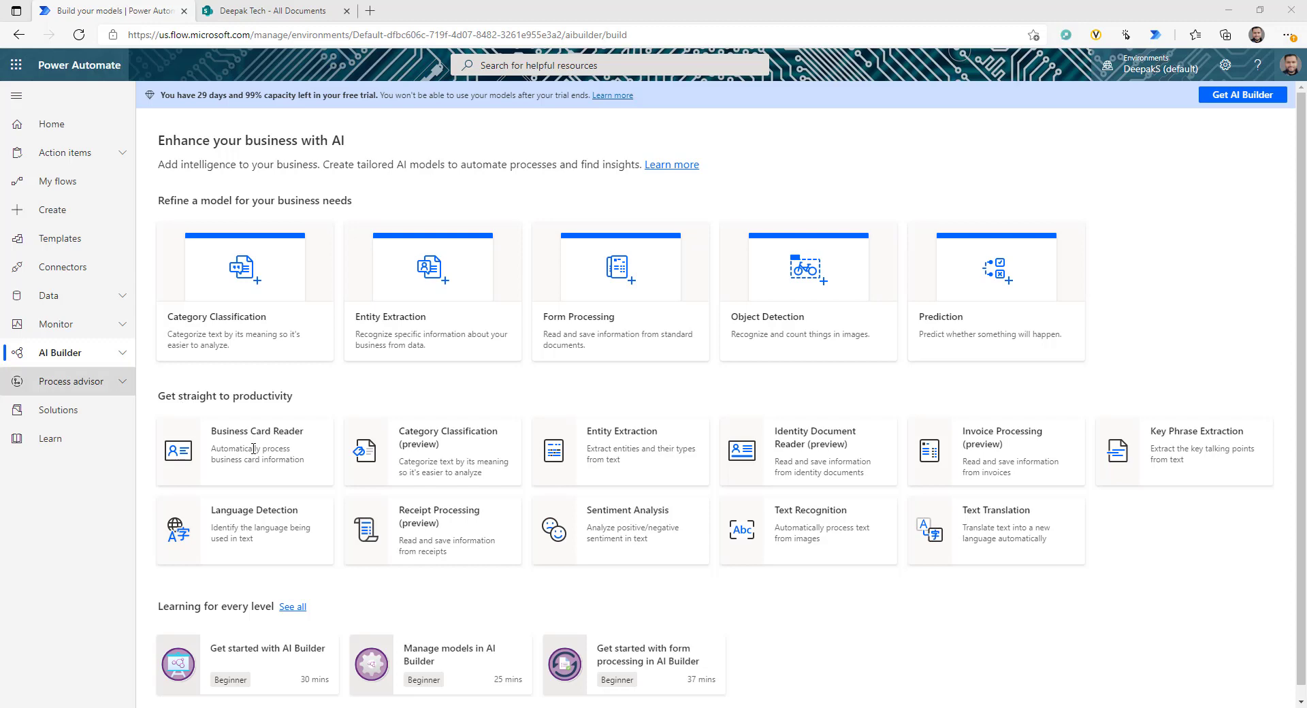
Switch to the Deepak Tech SharePoint site and look over the columns of the Invoices library and the Orders and OrderItems lists
click(303, 10)
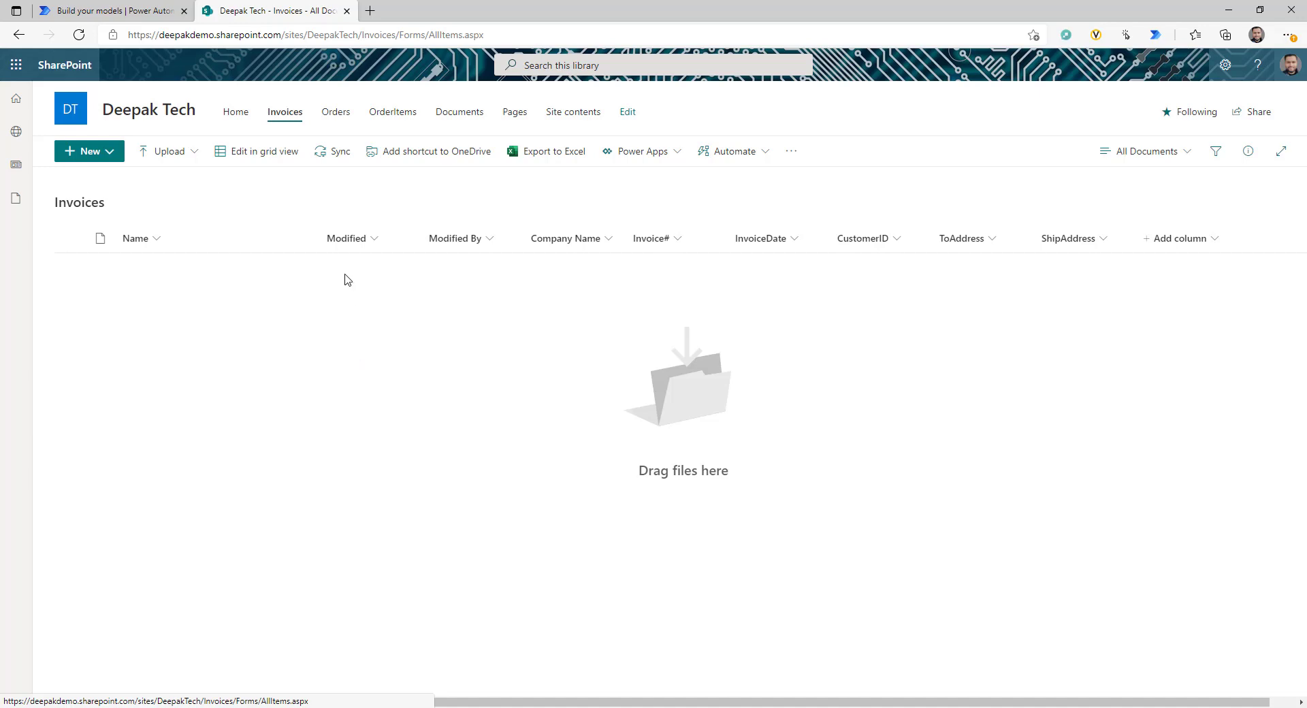
click(347, 115)
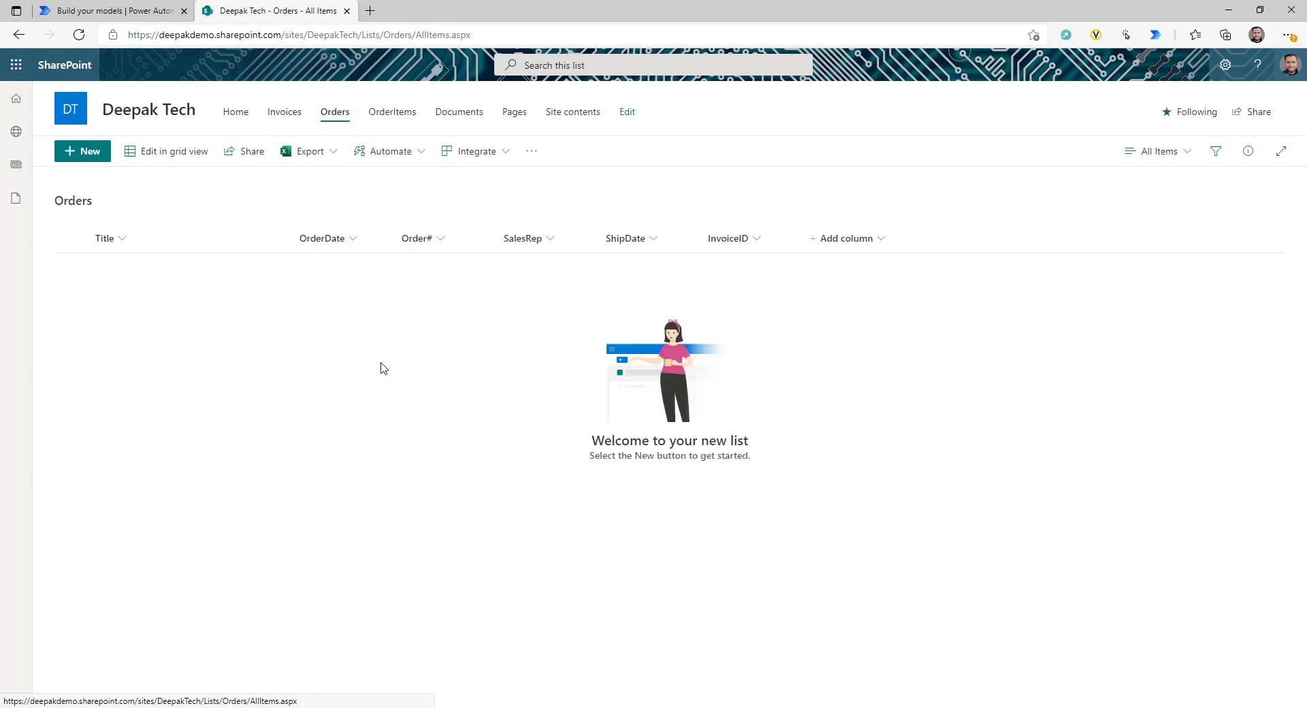
click(400, 114)
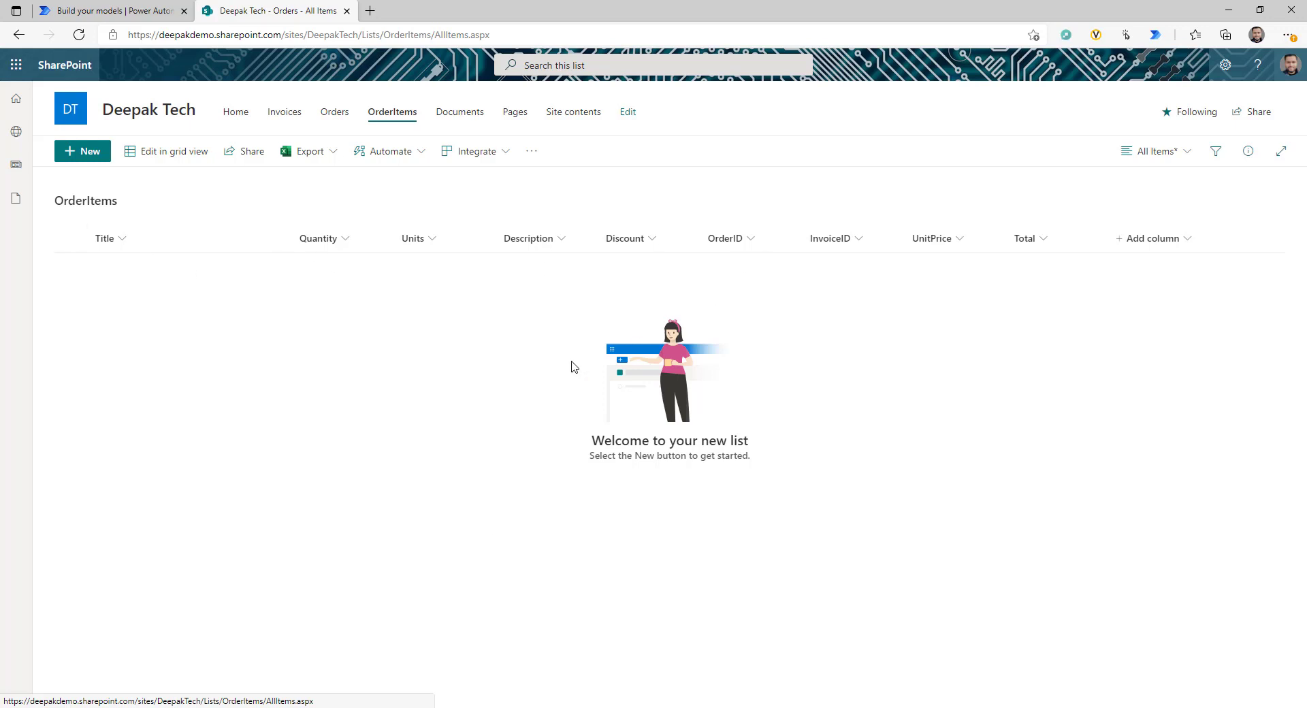
Switch to PDF-XChange Editor and examine the sample invoice's header details, orders table and line items table
key(alt+Tab)
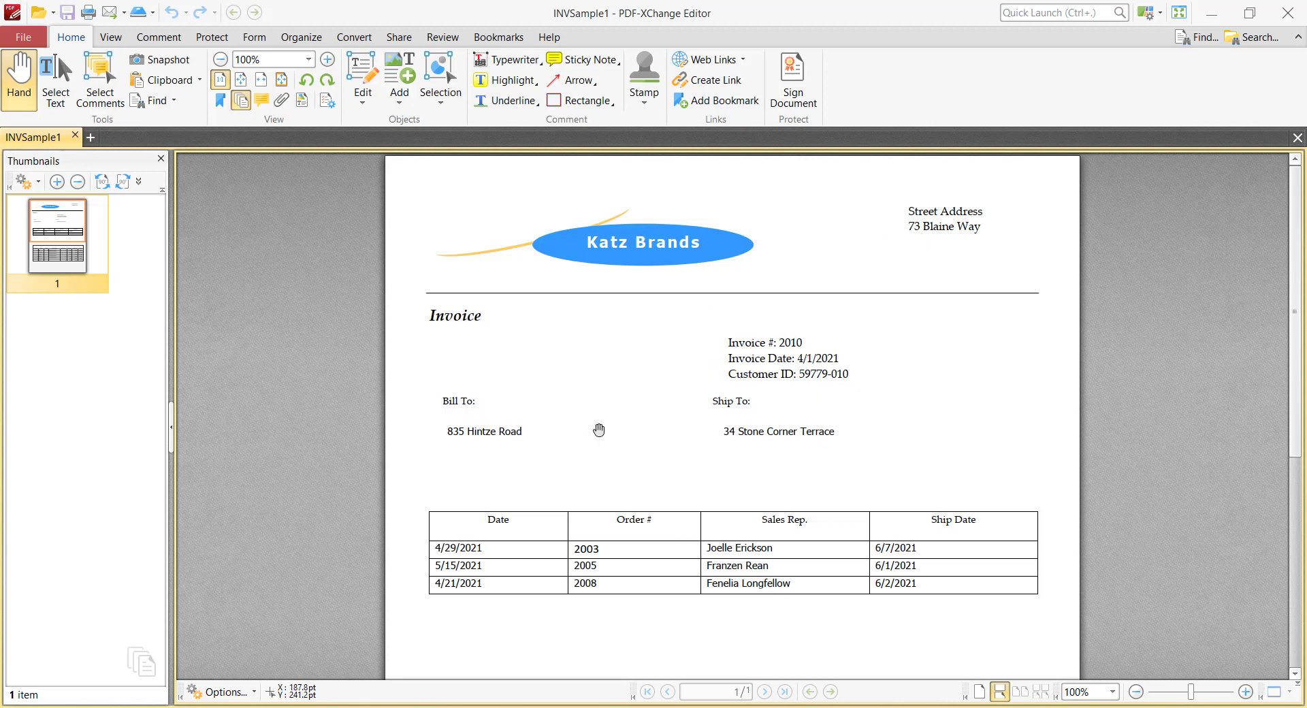
scroll(665, 429, down, 3)
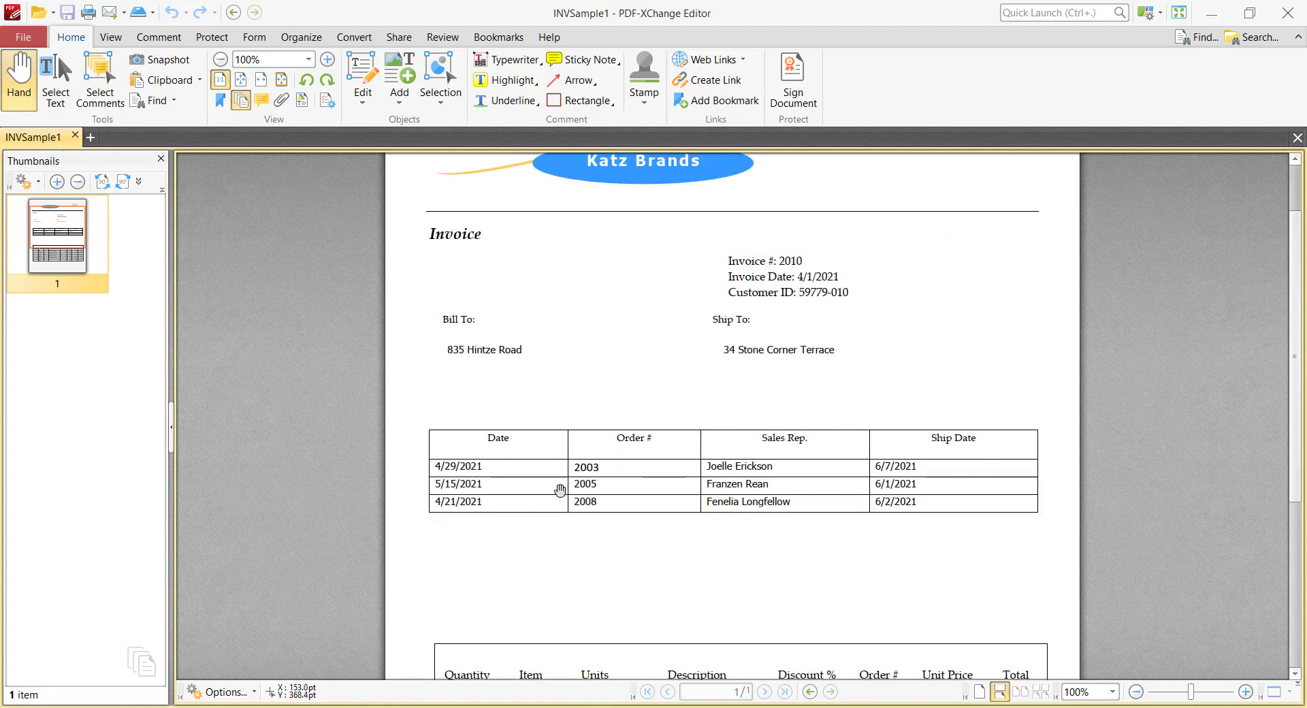
scroll(677, 457, down, 5)
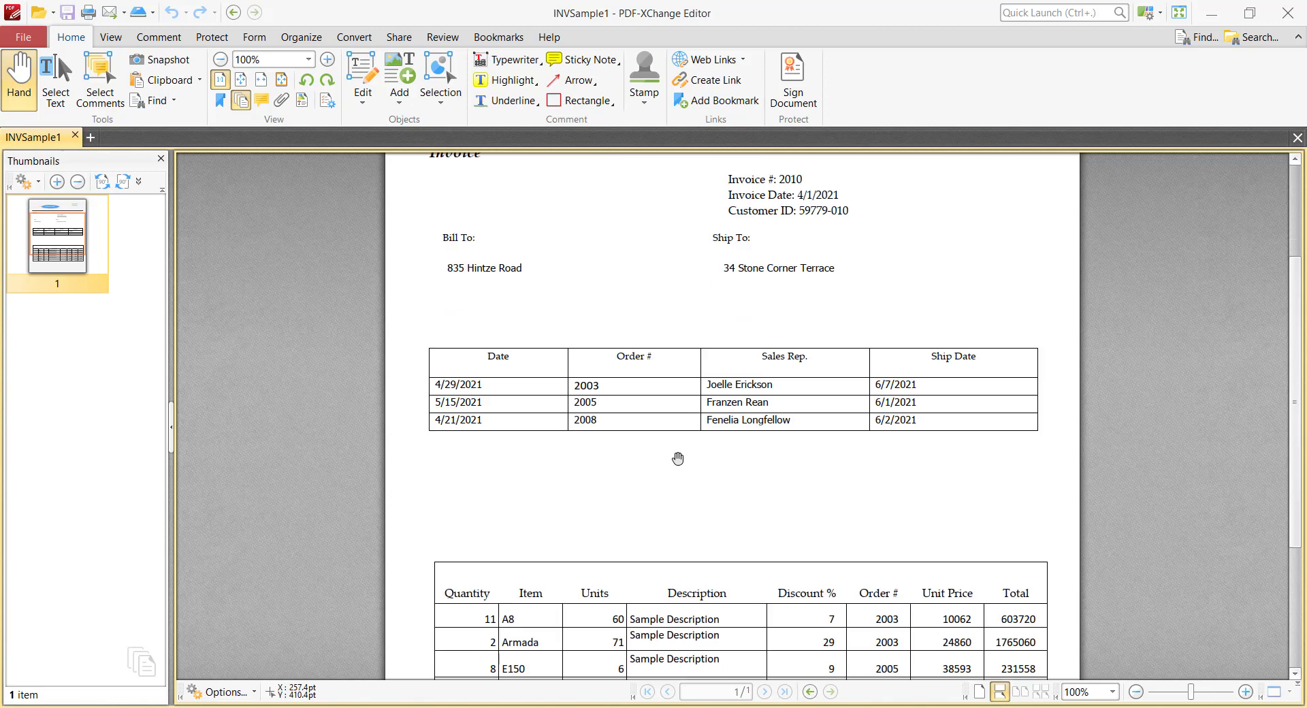
scroll(654, 538, up, 2)
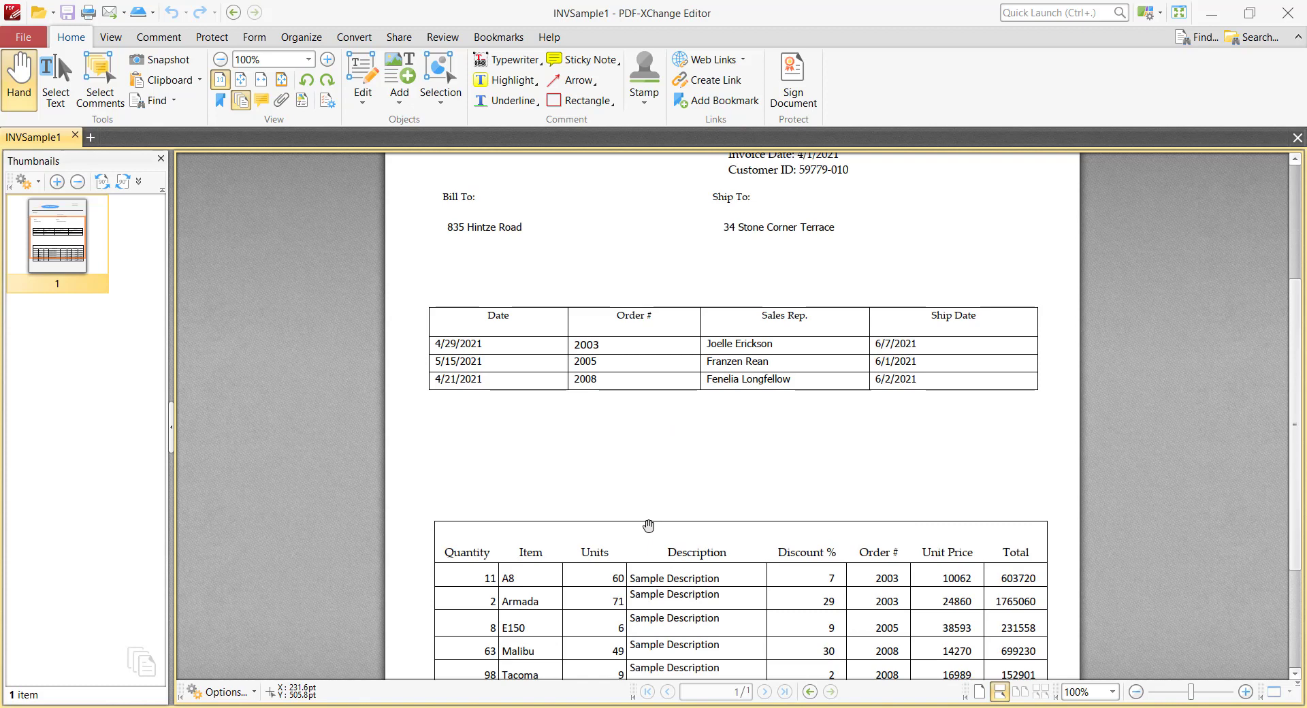
scroll(614, 339, up, 5)
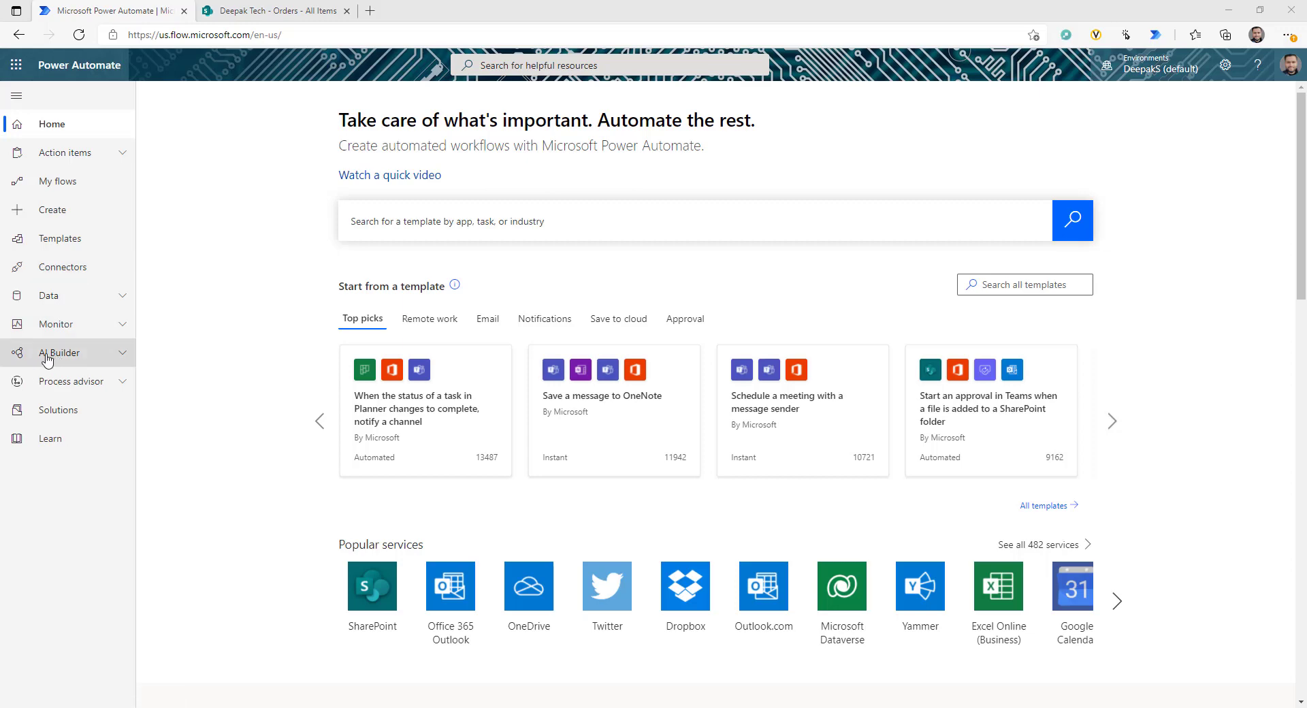
Start a Form Processing model from the AI Builder build page in Power Automate and name it InvoiceProc
click(83, 361)
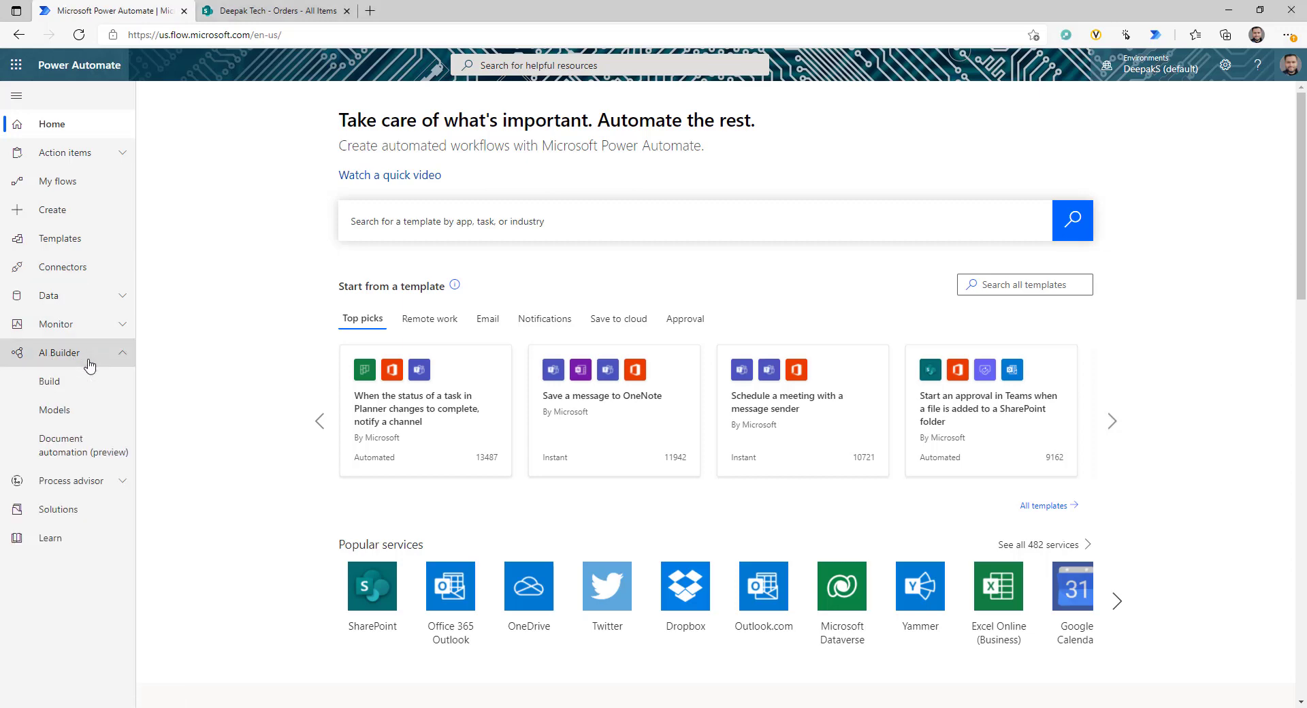
click(56, 387)
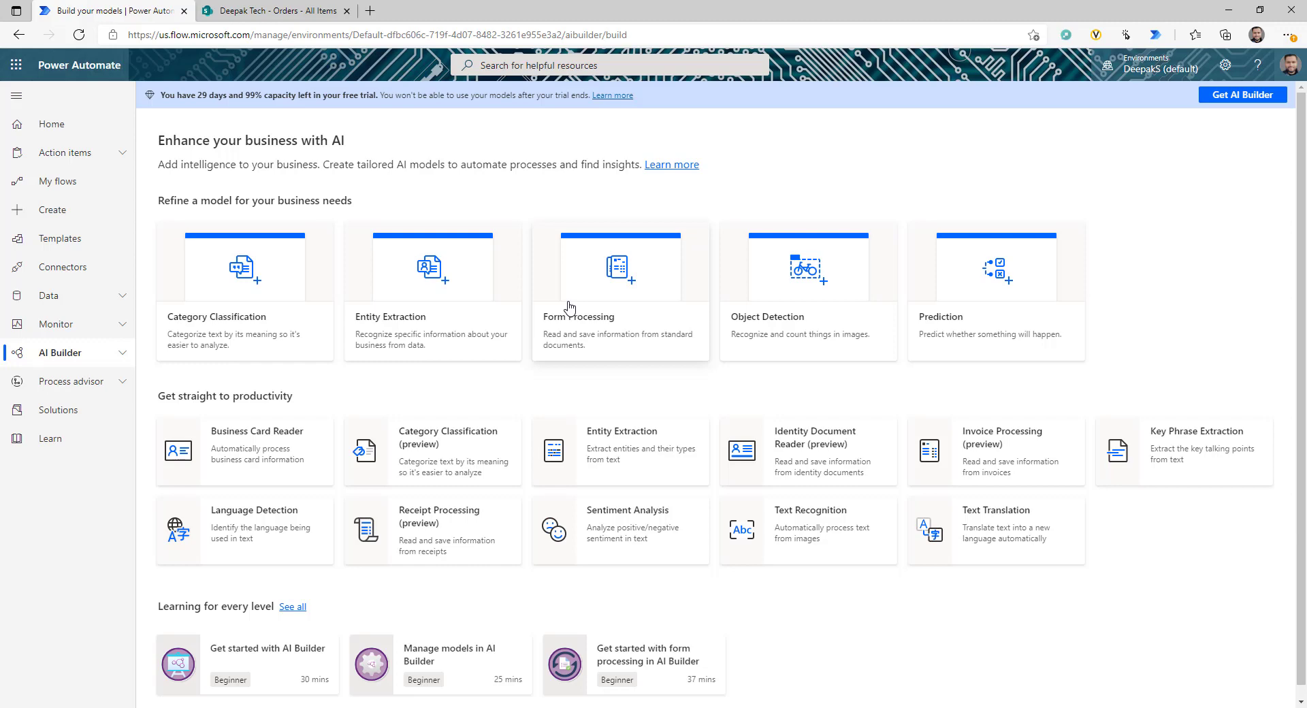
click(618, 287)
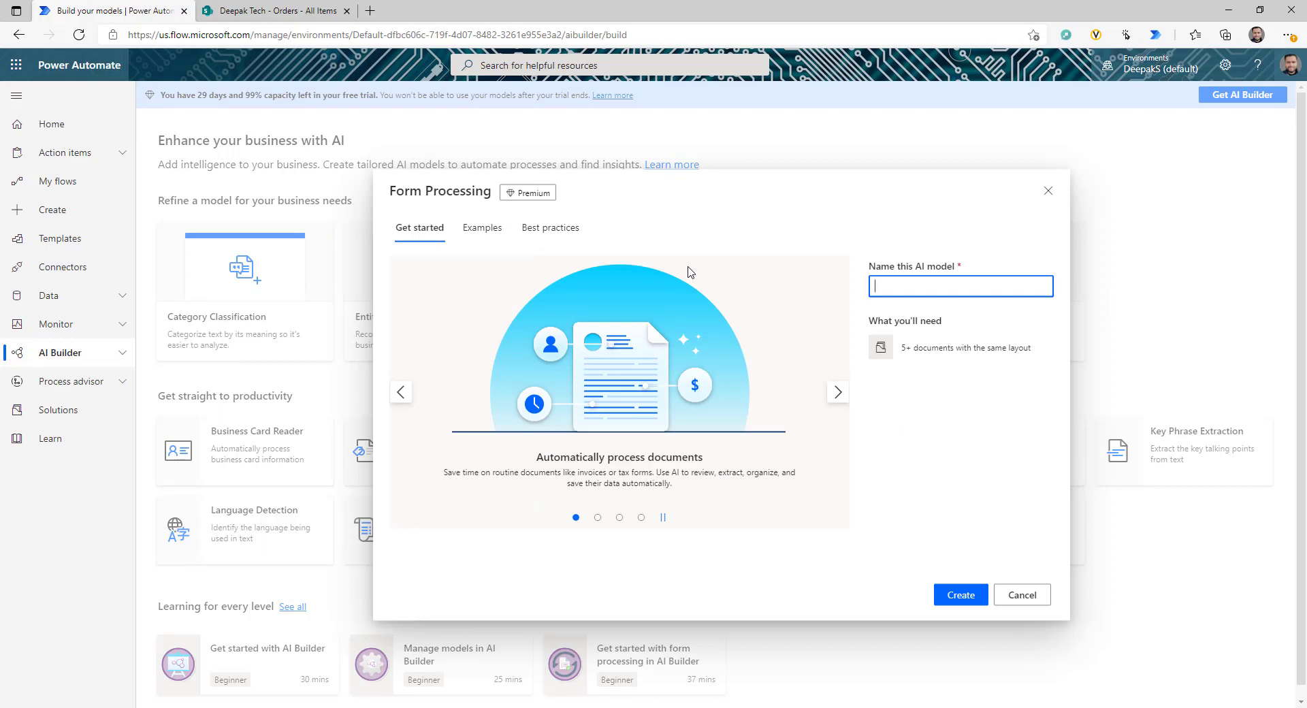
text(InvoiceProd)
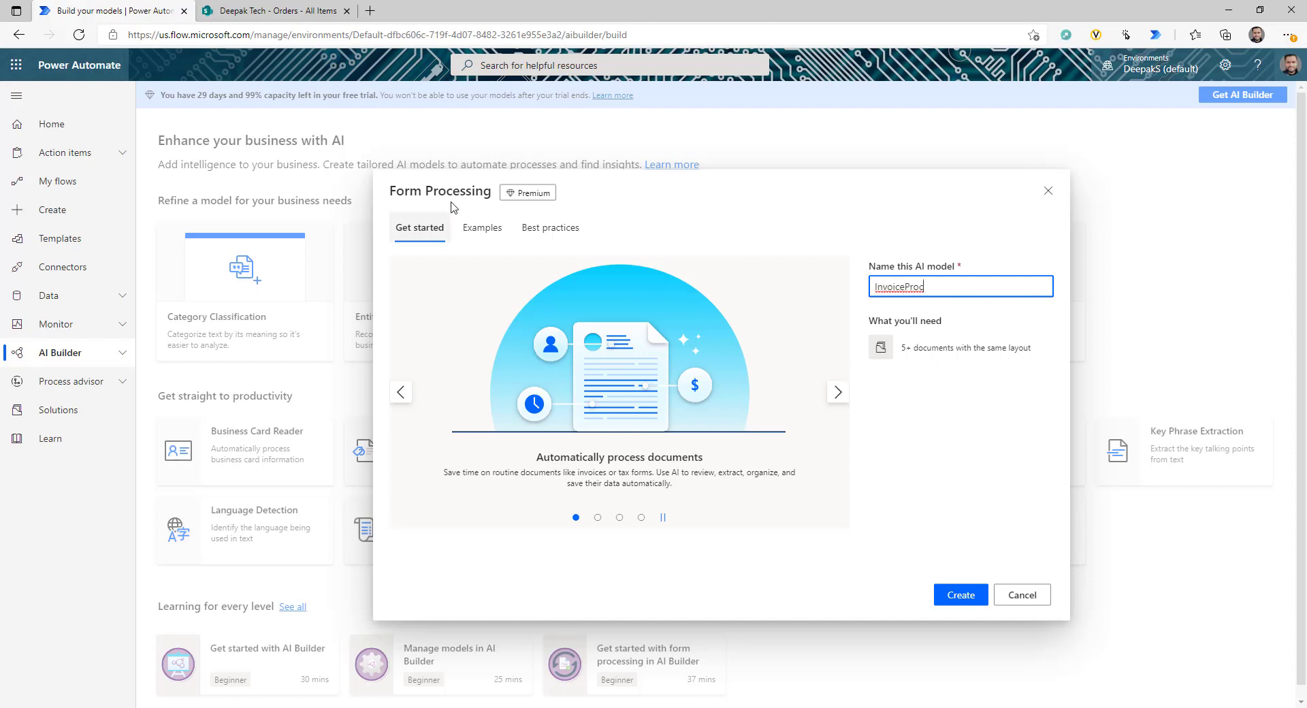
Review the Form Processing examples and best practices, and create the model
click(475, 235)
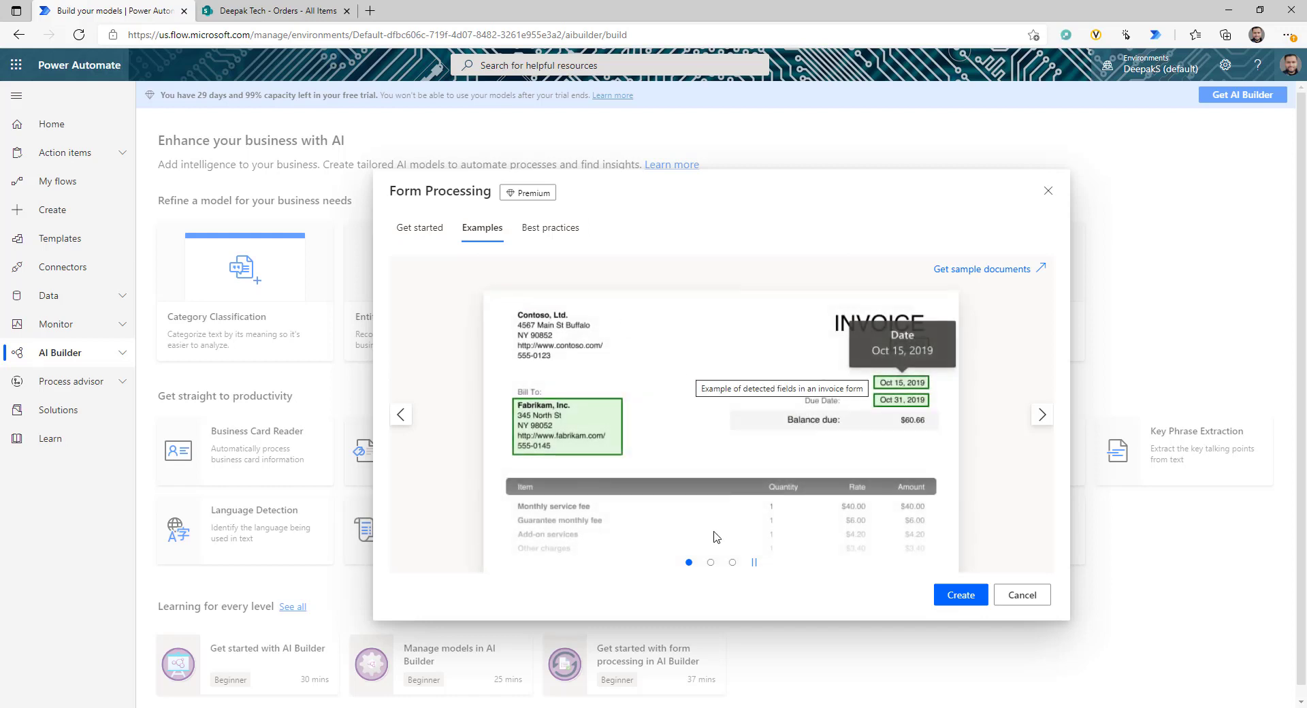
click(710, 562)
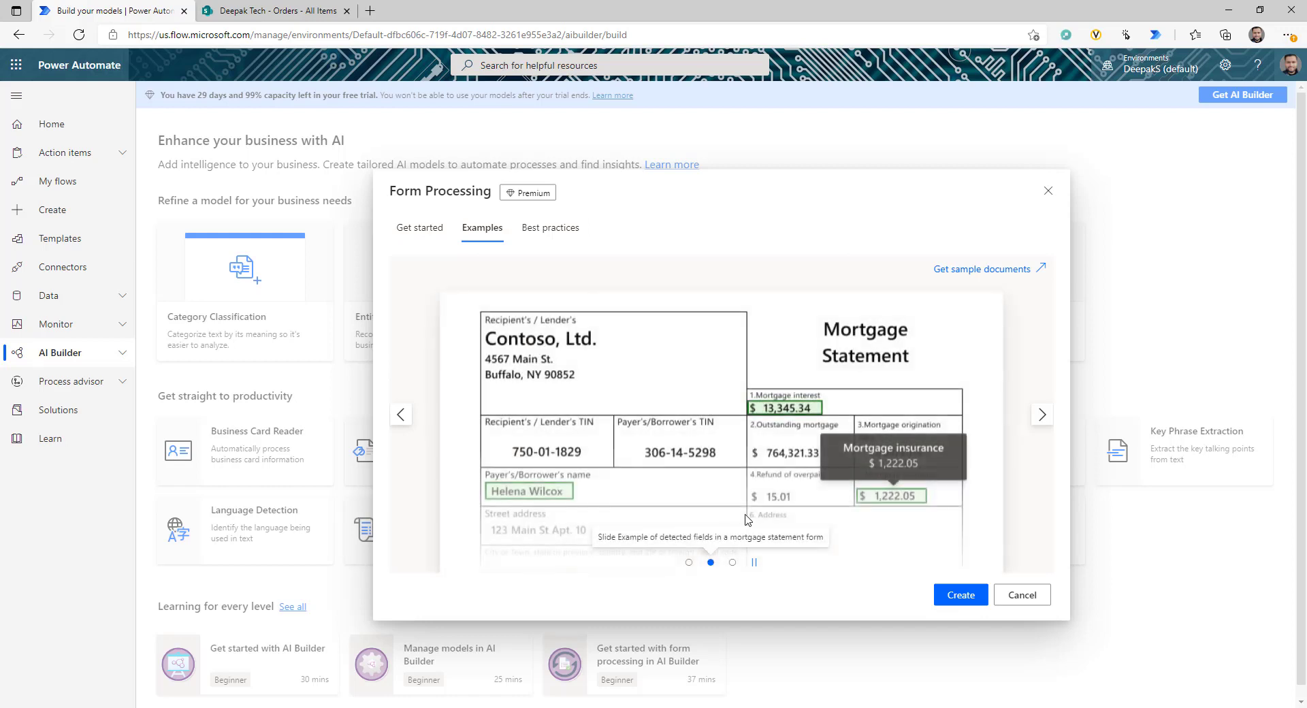
click(732, 562)
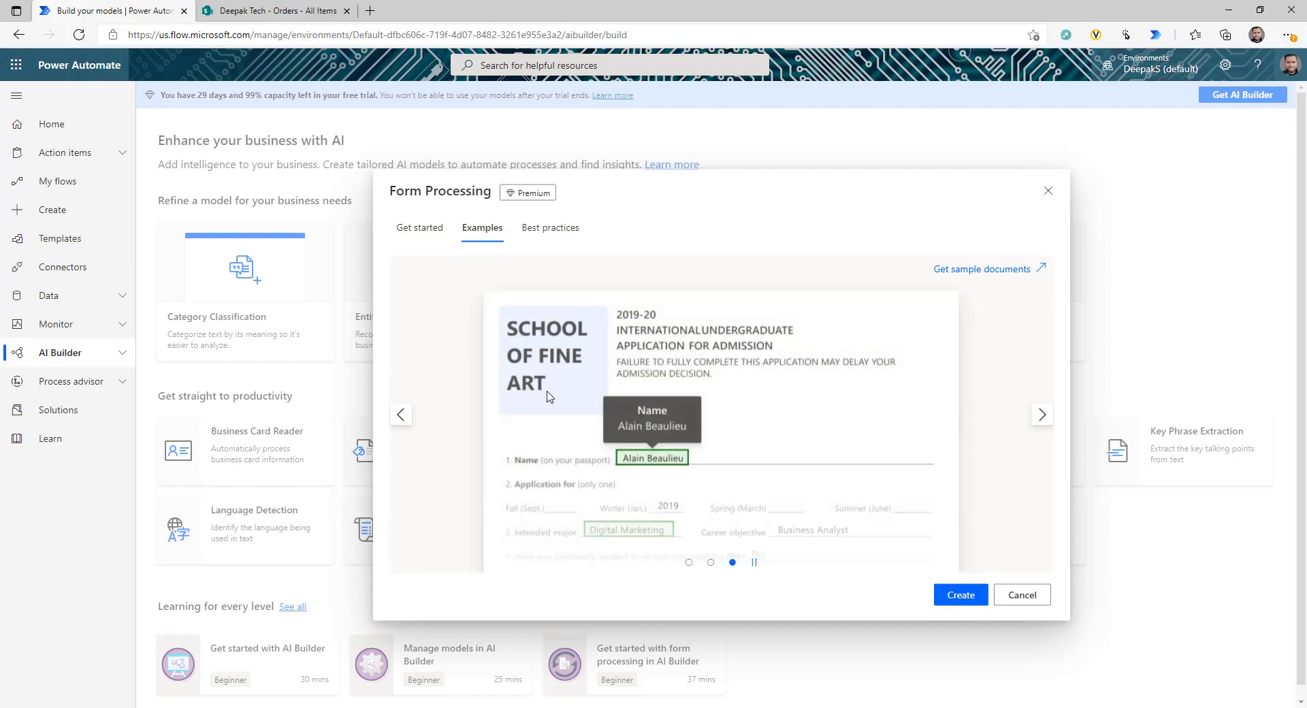
click(551, 226)
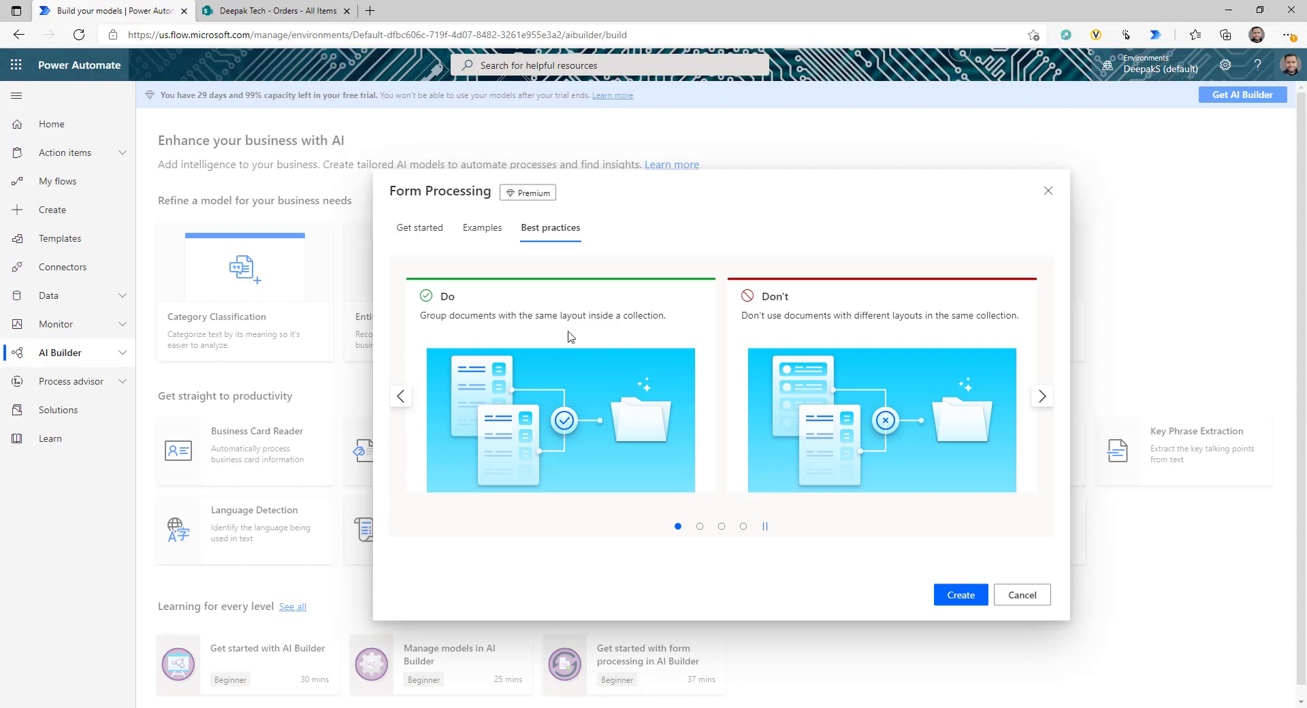
click(699, 526)
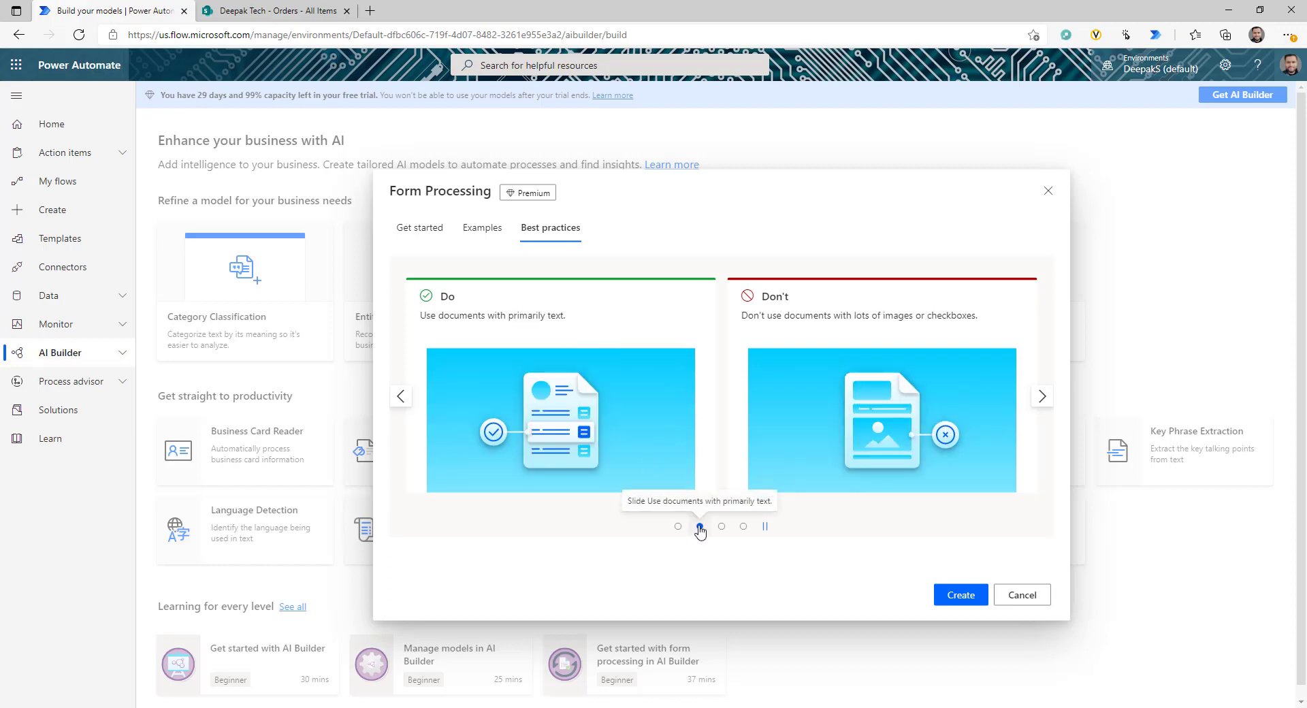
click(722, 526)
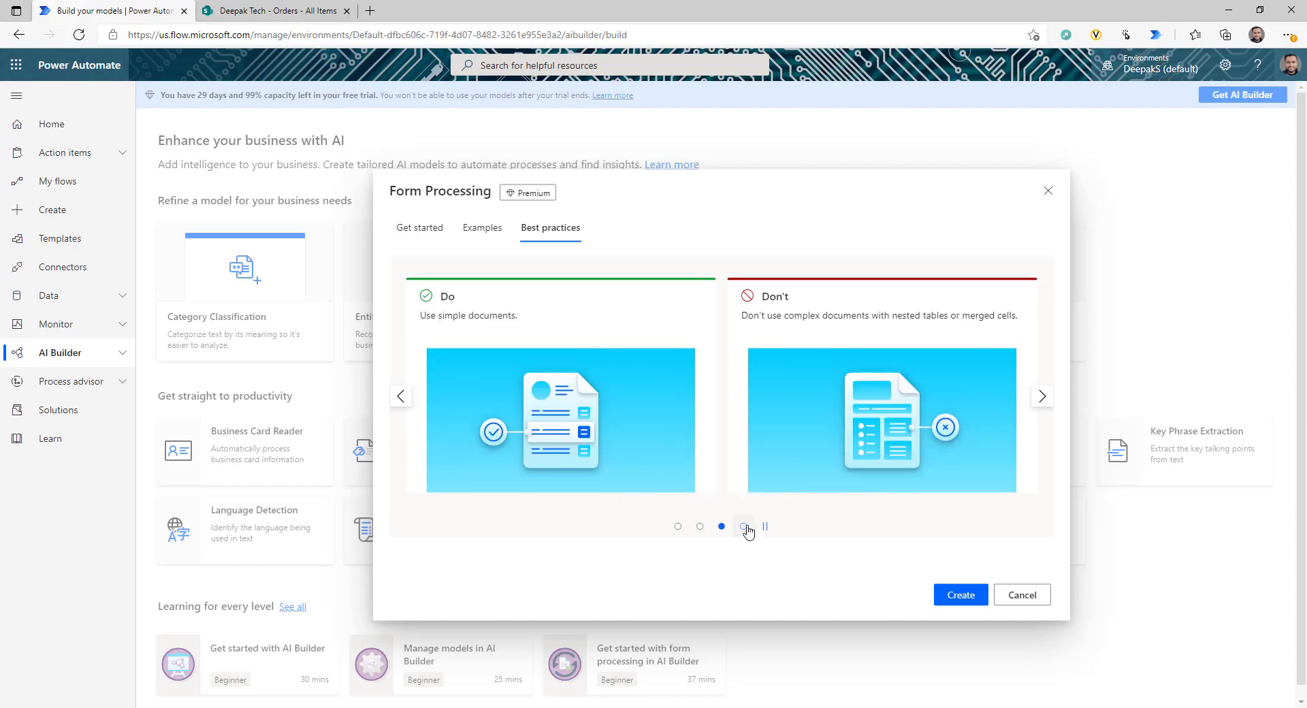
click(743, 526)
click(957, 595)
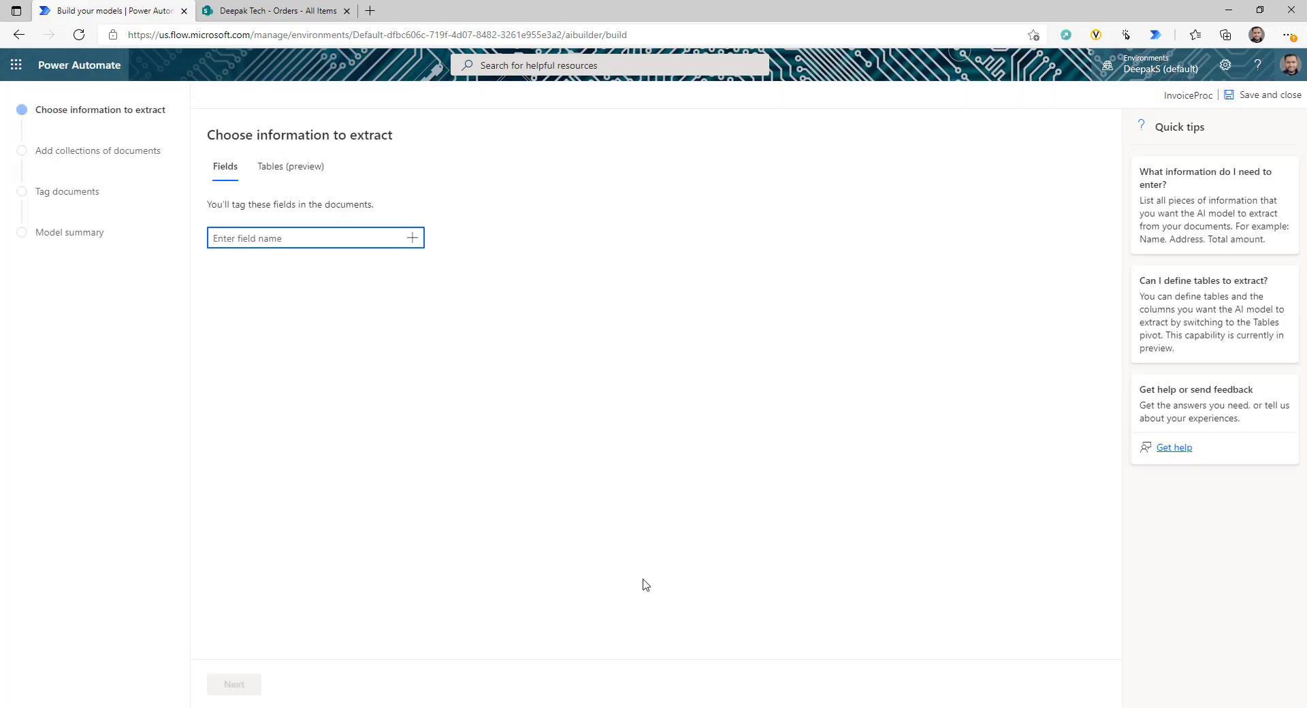
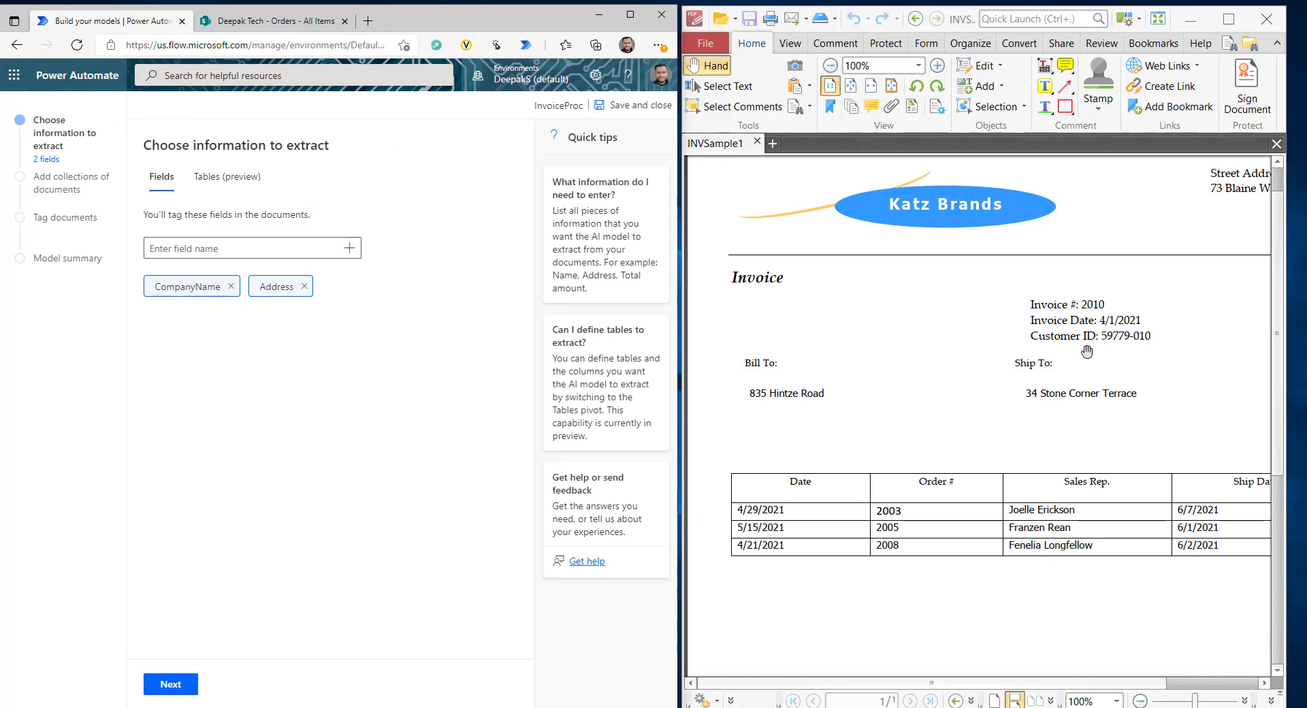
Add an InvoiceNo field to the information to extract
click(248, 247)
text(InvoiceNo)
key(Return)
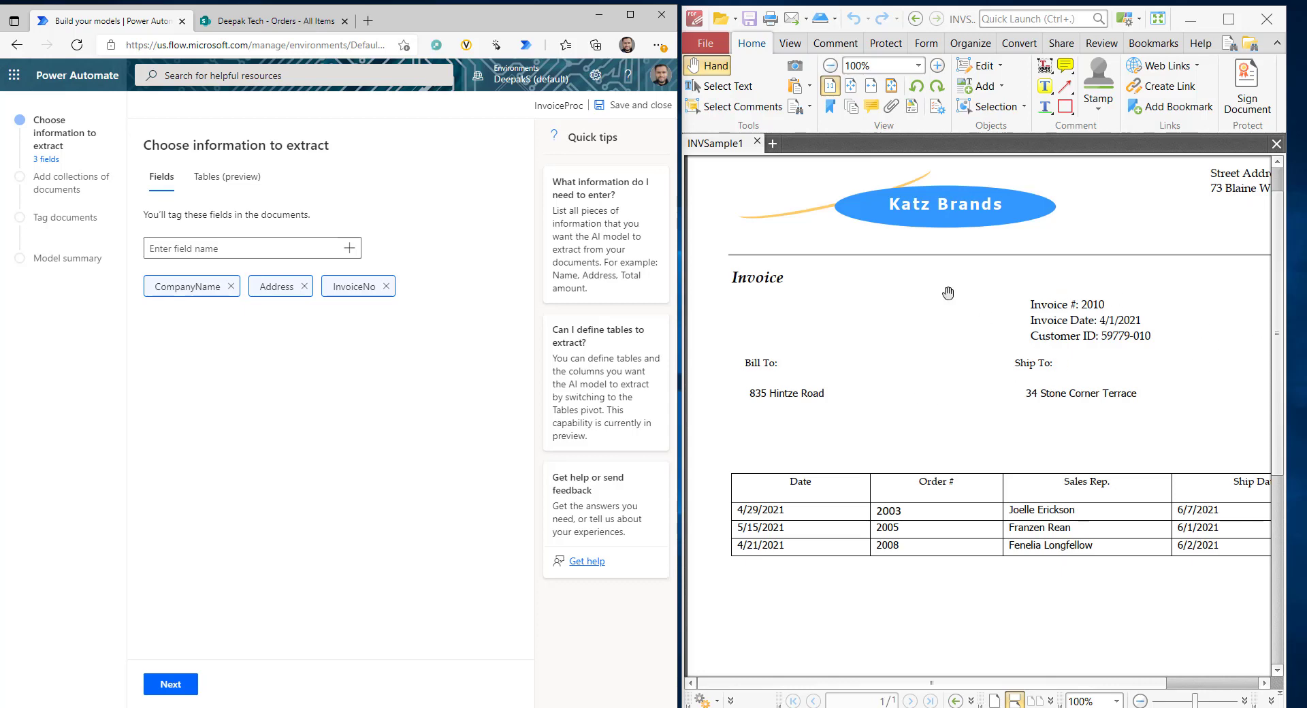
Check the tables in the sample invoice and add a table named Orders to the information to extract
click(234, 194)
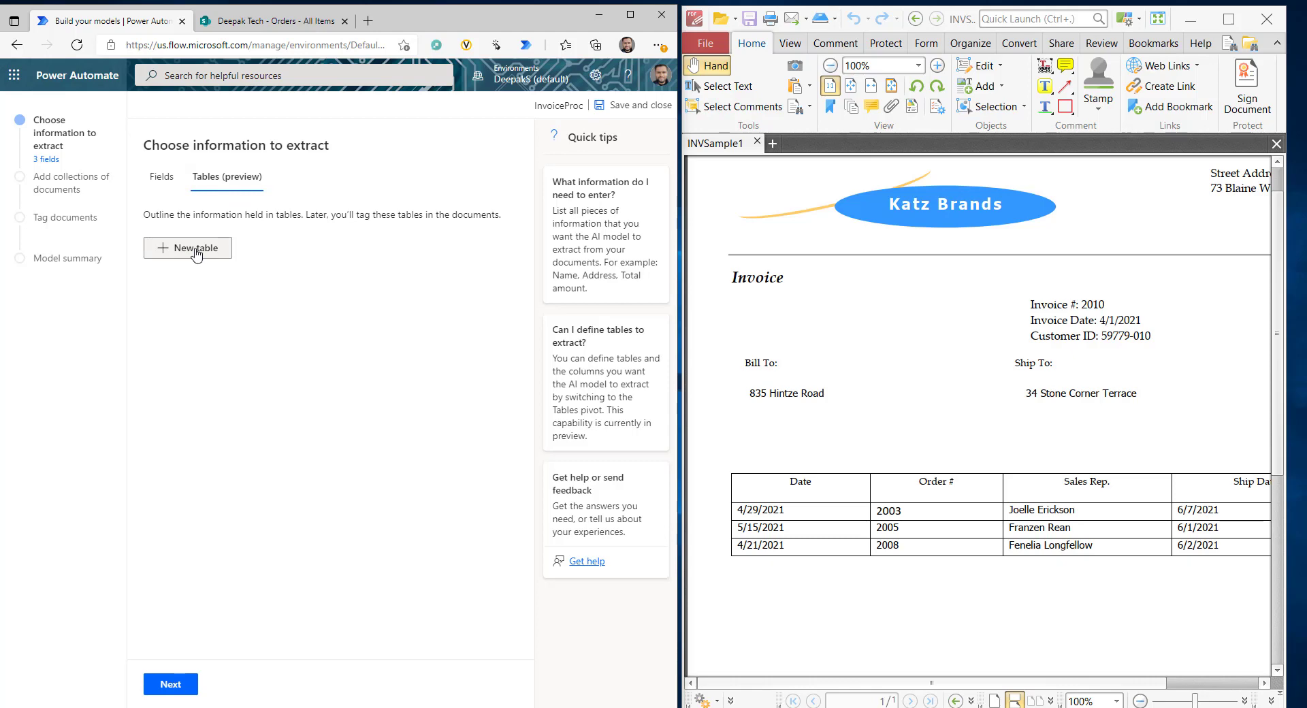
scroll(1078, 541, down, 4)
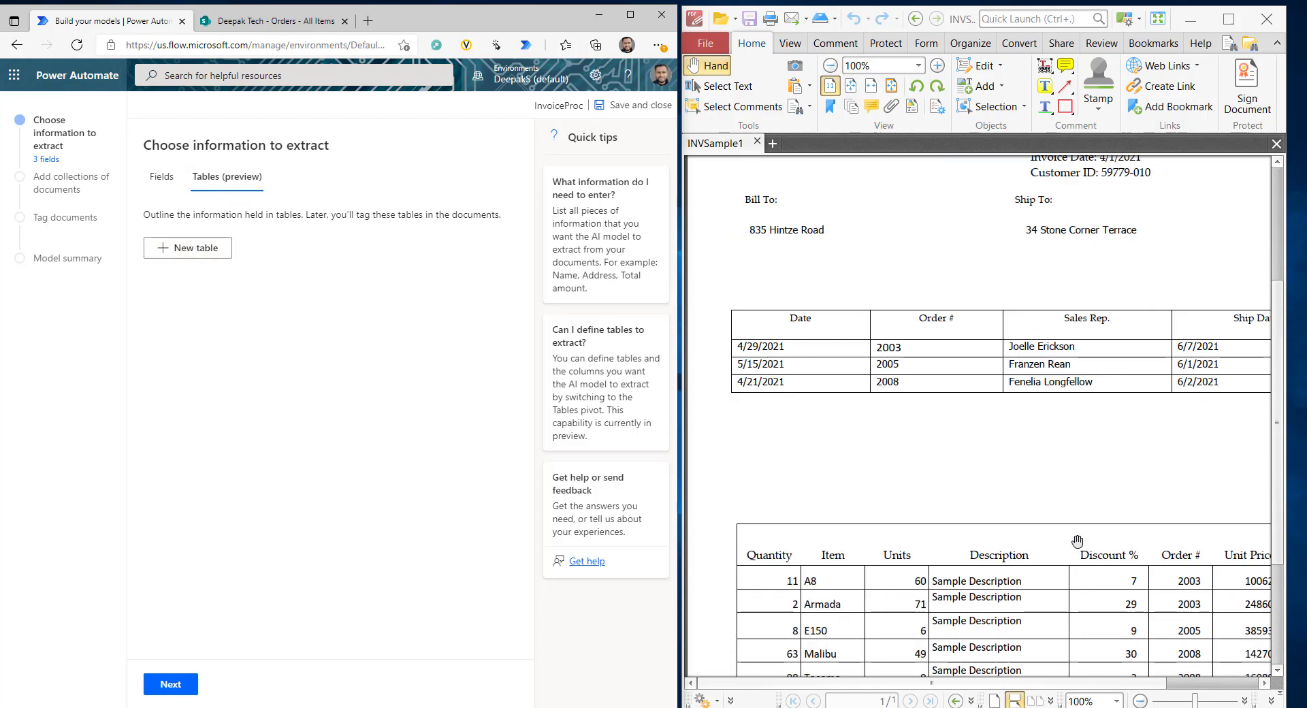
scroll(1077, 541, down, 2)
scroll(980, 558, up, 4)
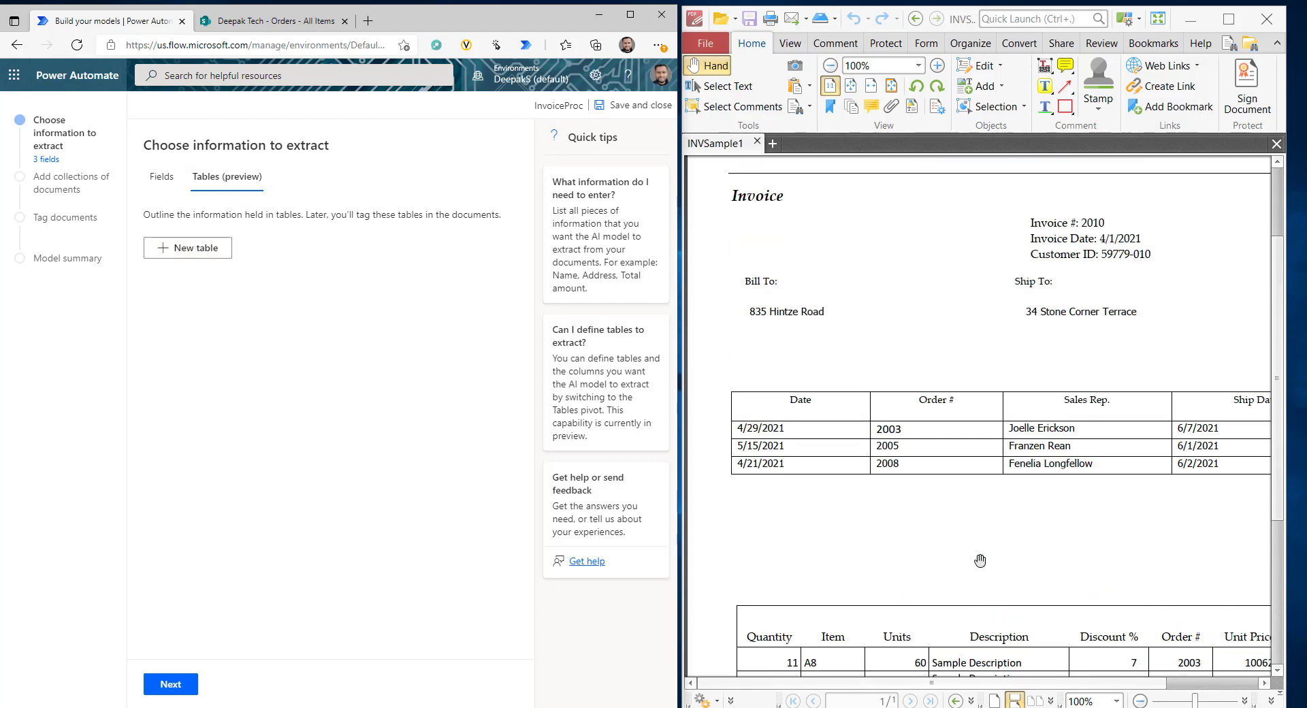
click(204, 246)
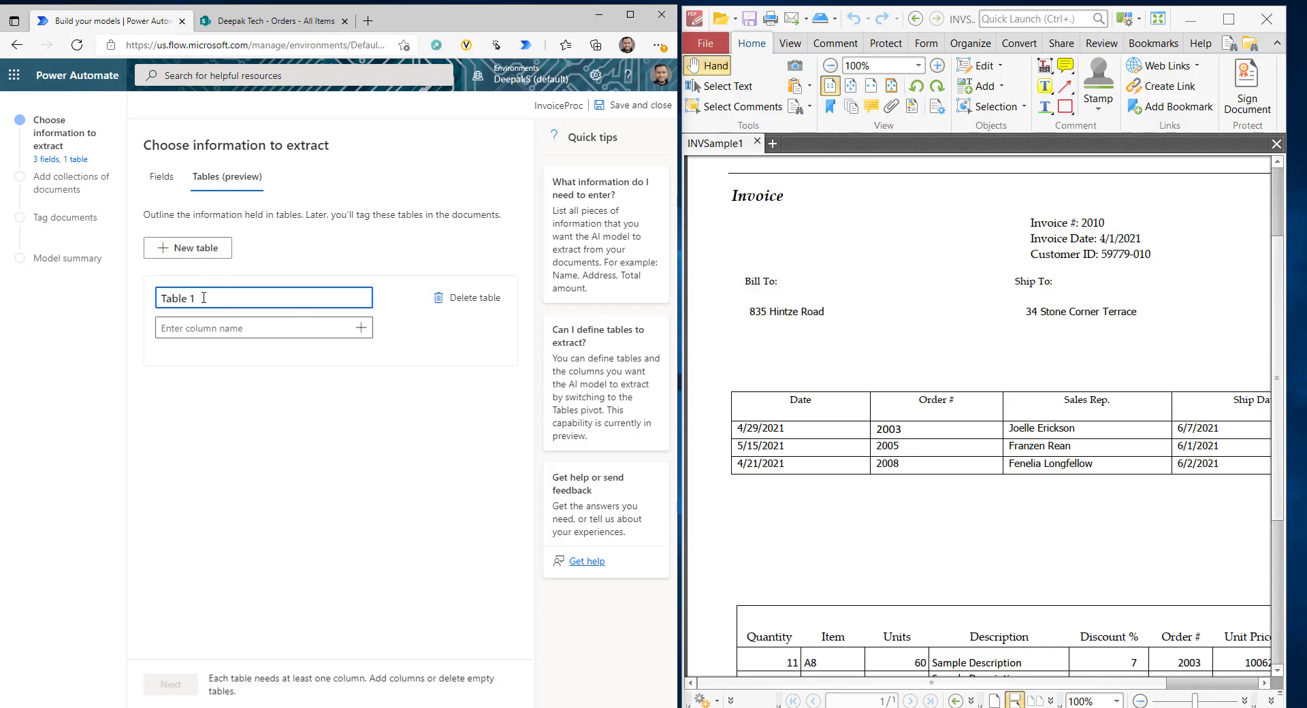
drag(221, 299, 134, 298)
text(Orders)
key(Return)
Add the columns Date, OrderNo, Salesrep and ShipDate to the Orders table
click(268, 329)
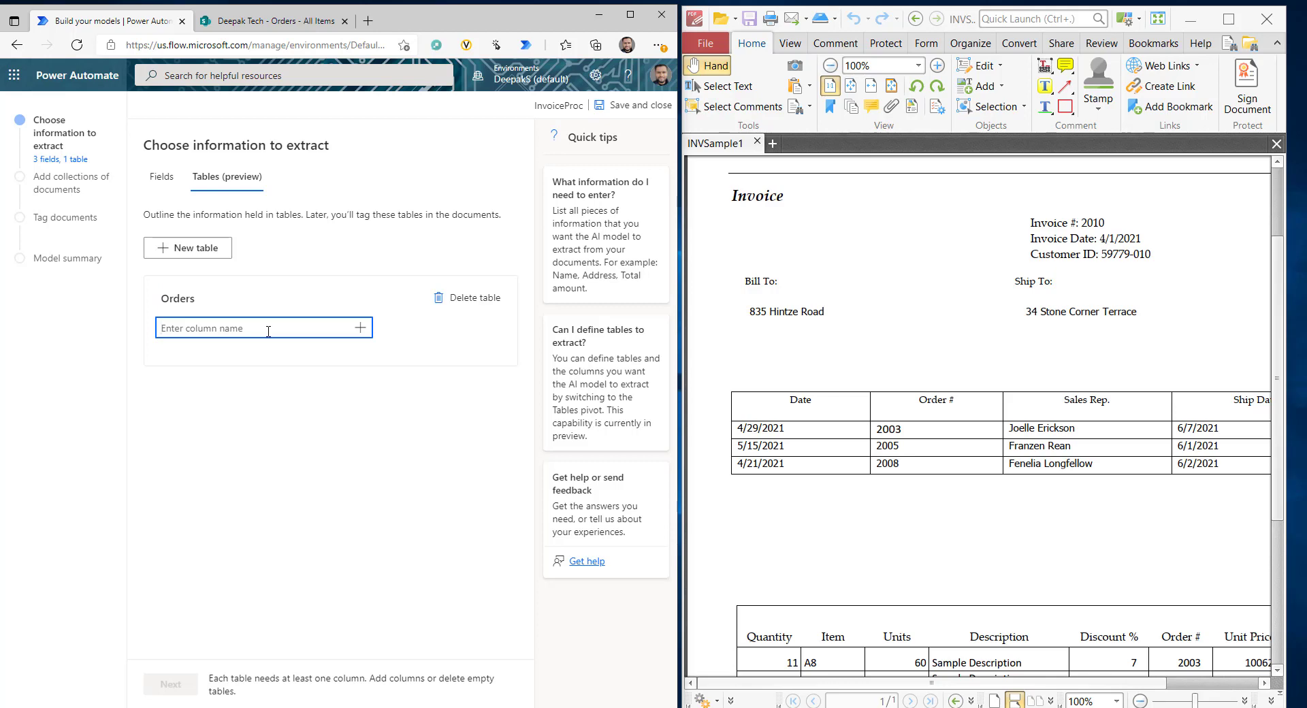
text(Date)
click(360, 327)
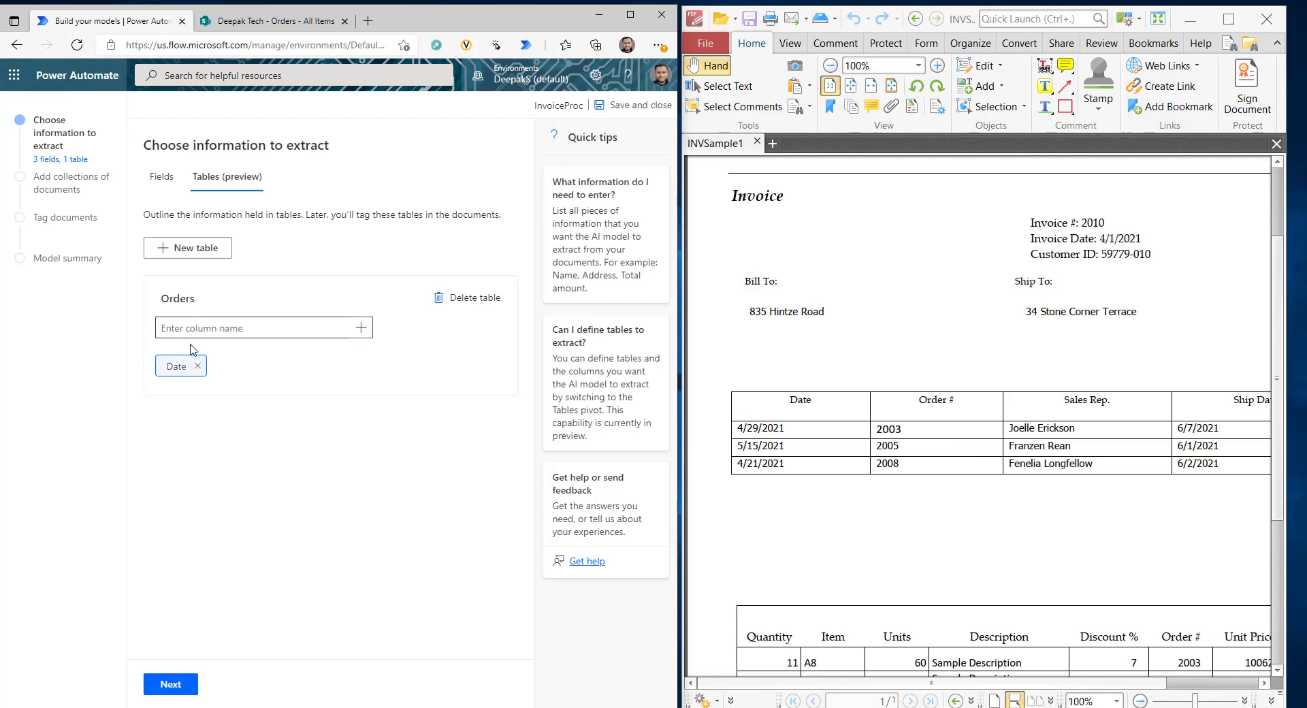
text(OrderNo)
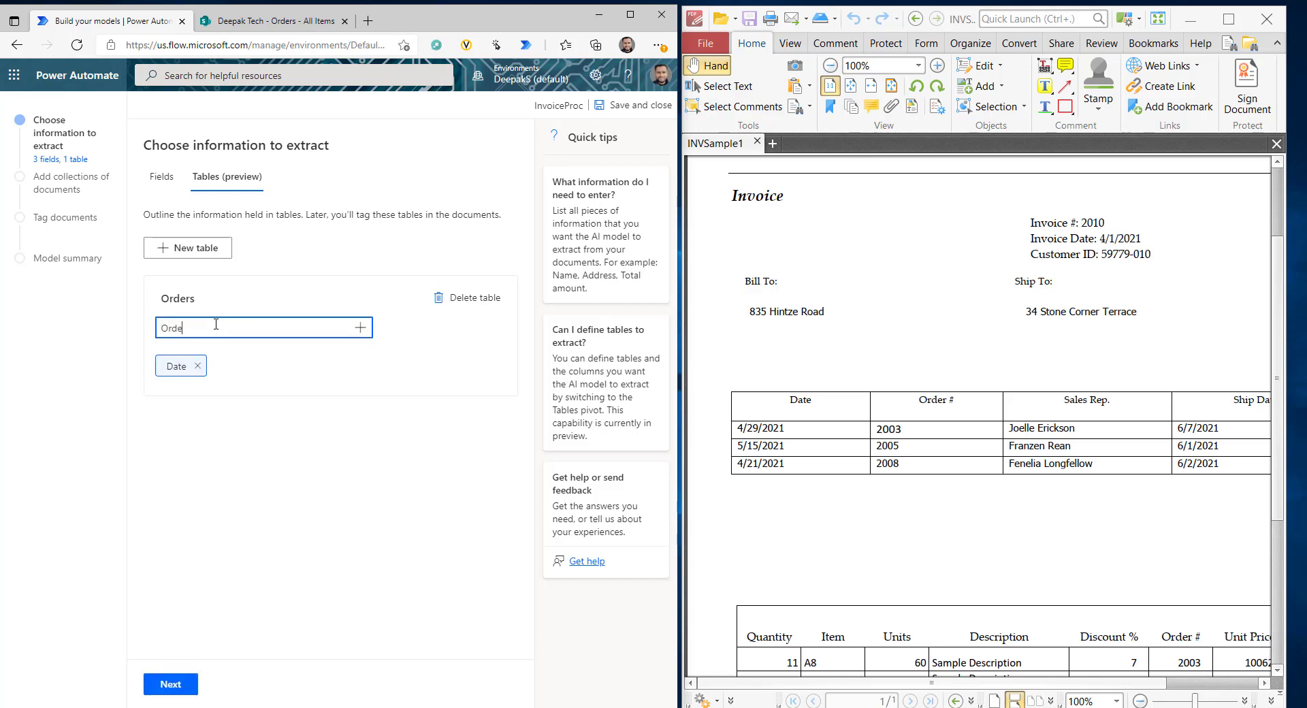
key(Return)
text(Salesrep)
click(360, 327)
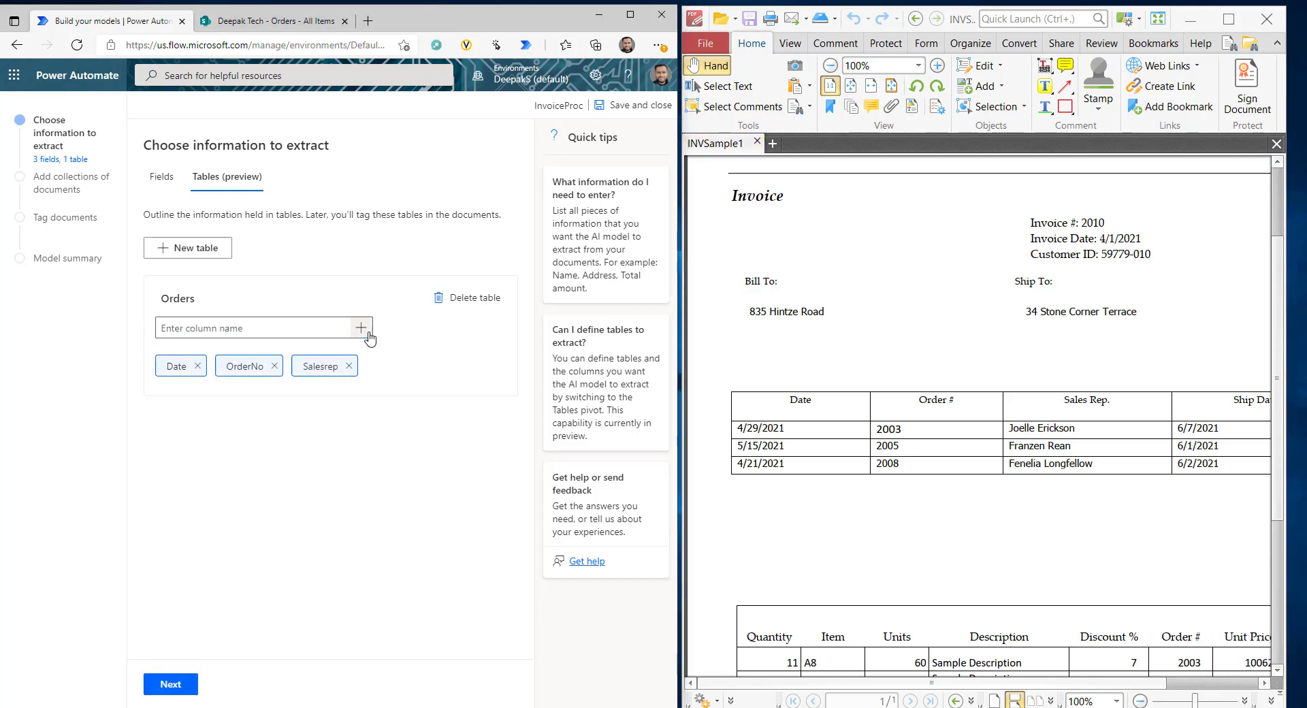
text(ShipDate)
key(Return)
Add a second table named Items for the invoice's line items
scroll(959, 542, down, 1)
scroll(960, 542, down, 2)
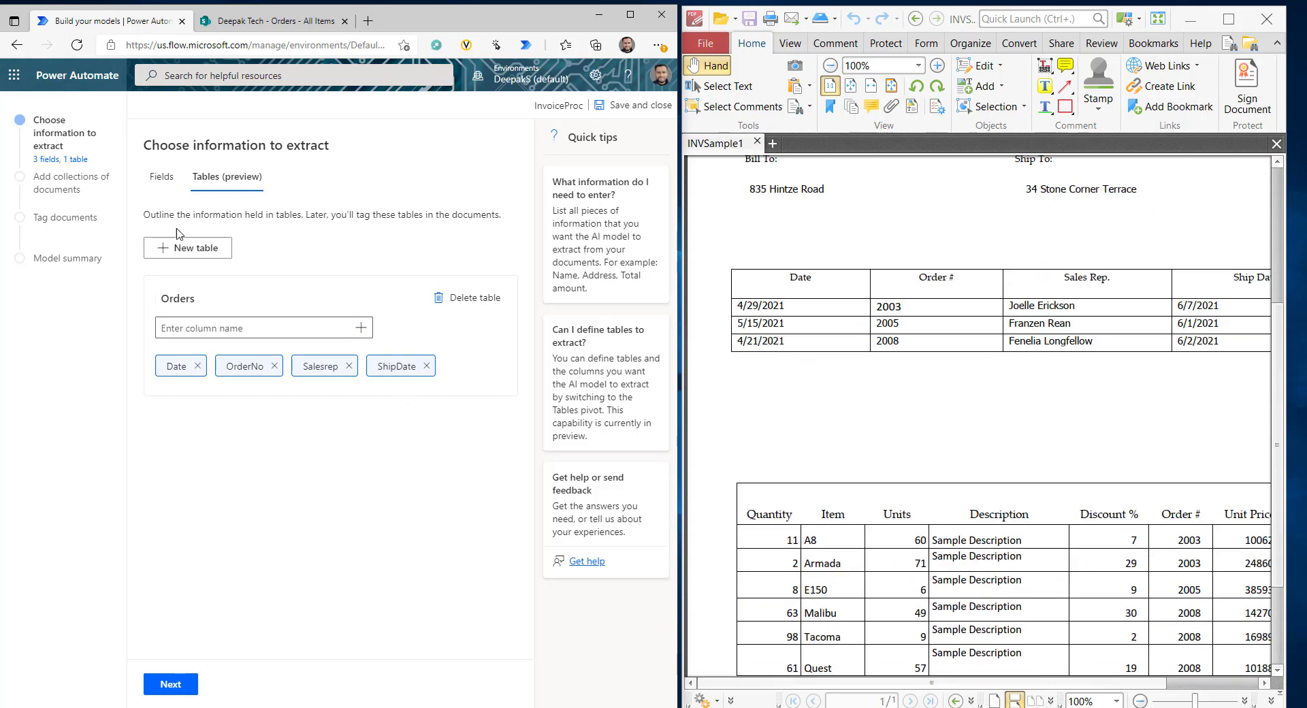
click(187, 249)
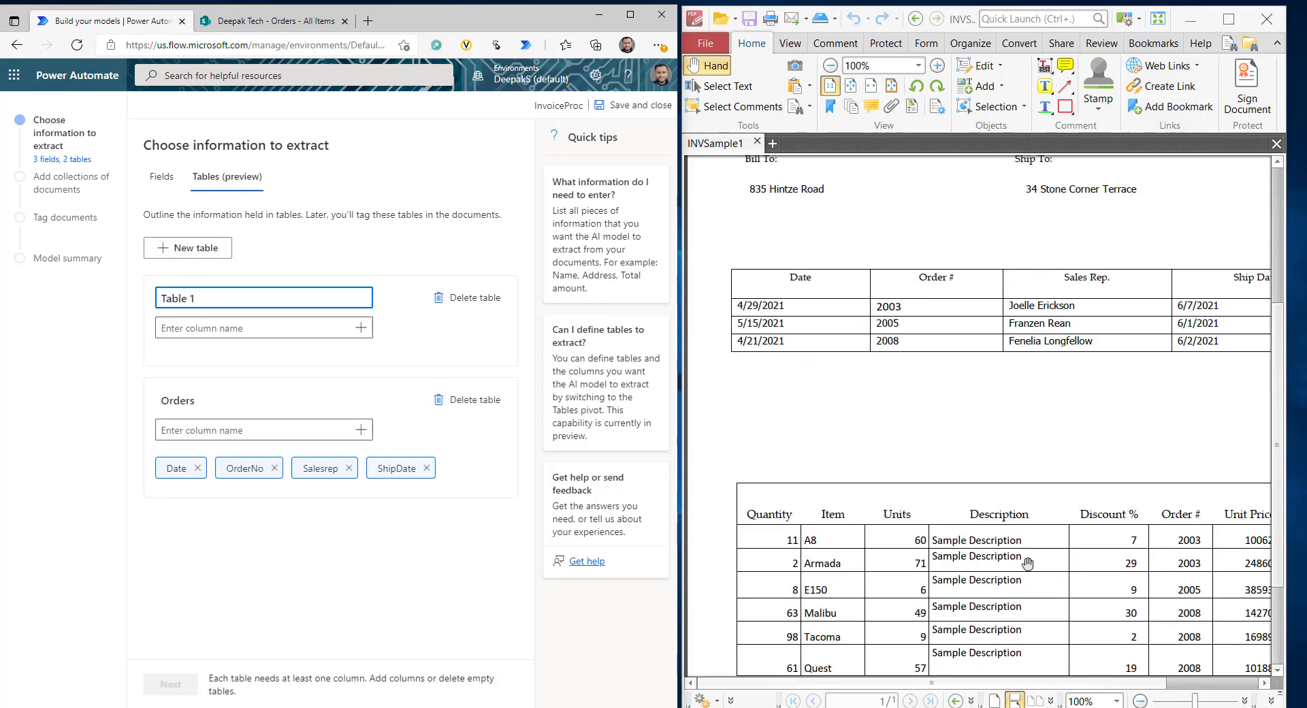
scroll(874, 516, down, 3)
key(ctrl+a)
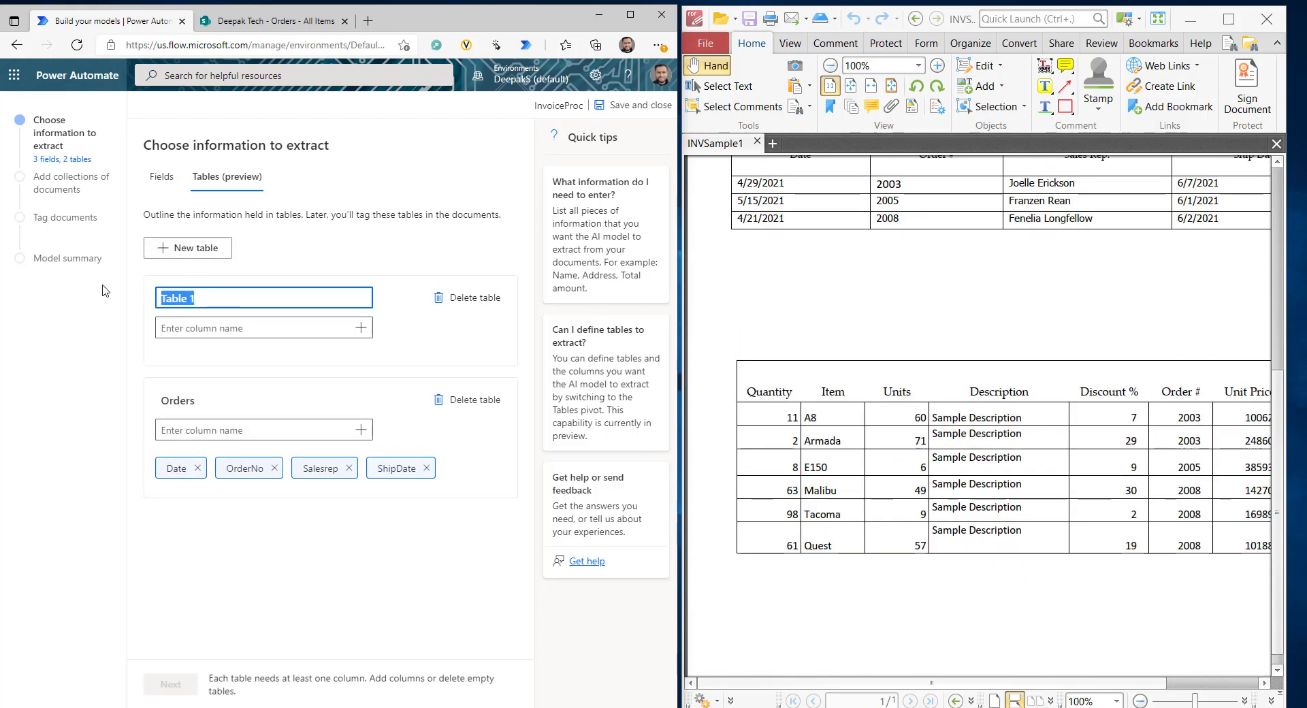
text(Items)
key(Tab)
Add the columns Qty and Item to the Items table, and minimize the sample invoice window
text(Qty)
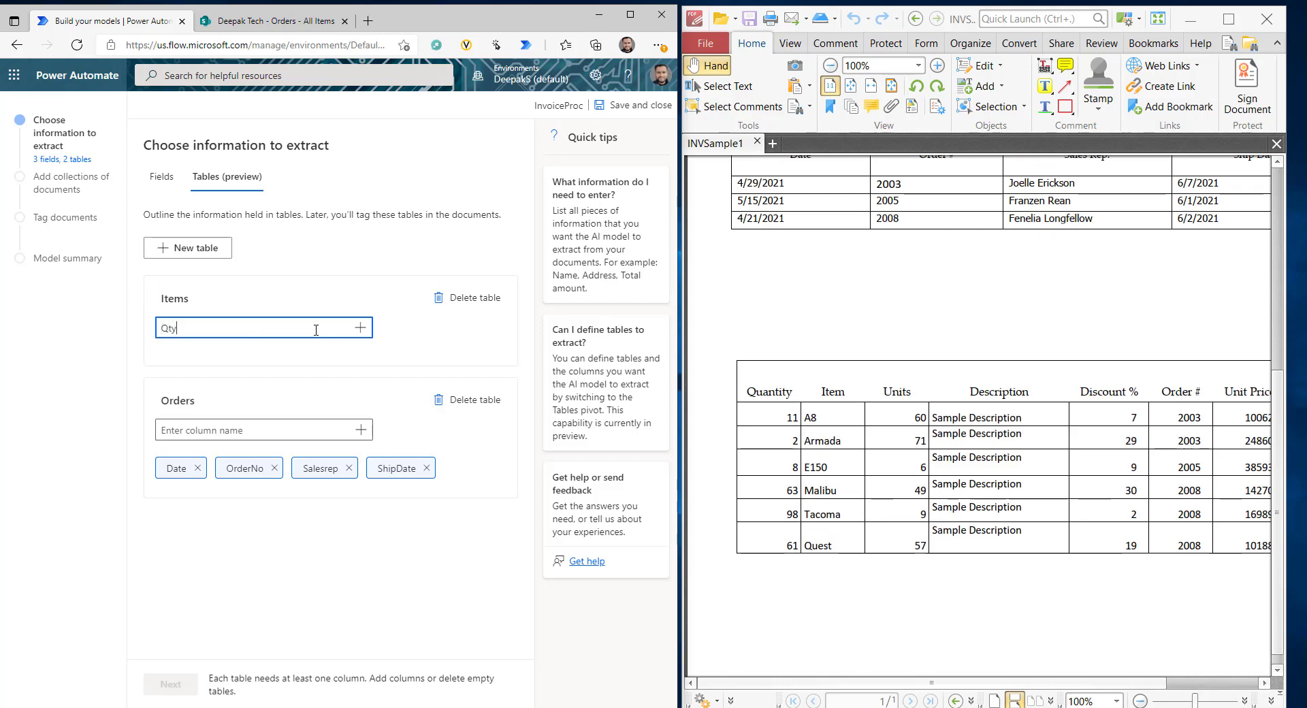
key(Return)
text(Item)
key(Return)
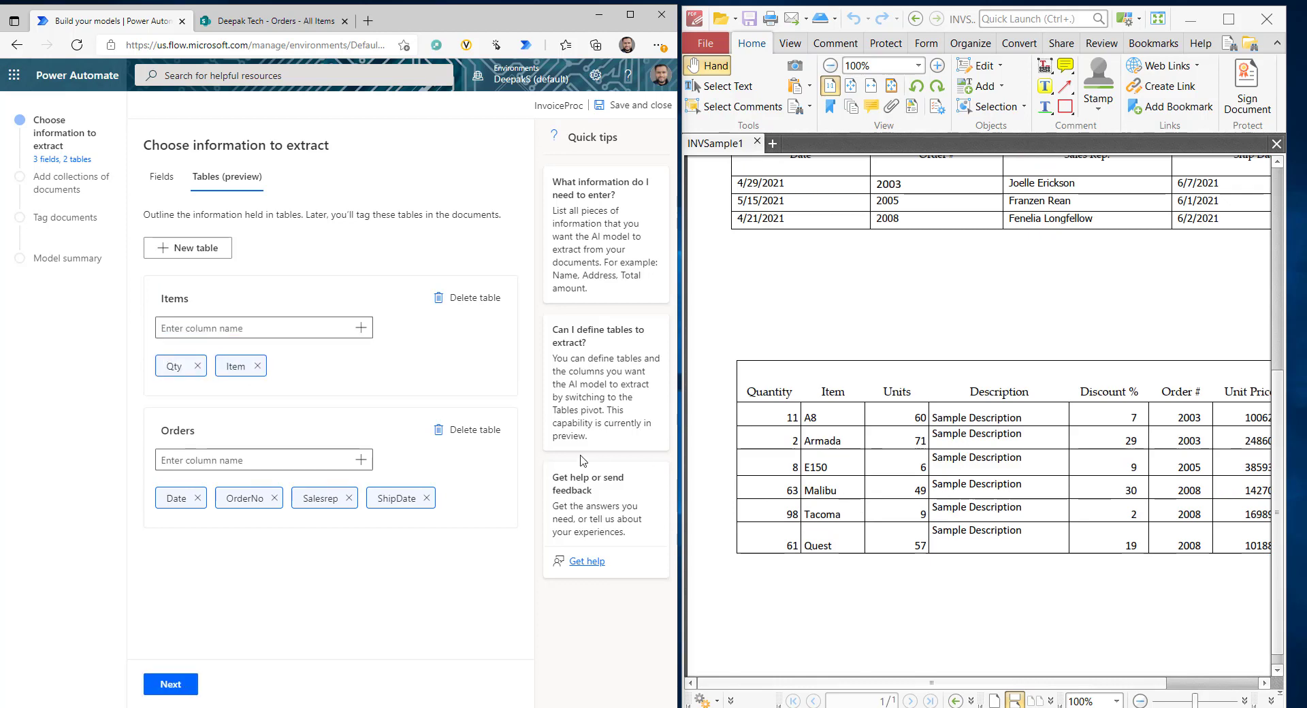
click(1190, 19)
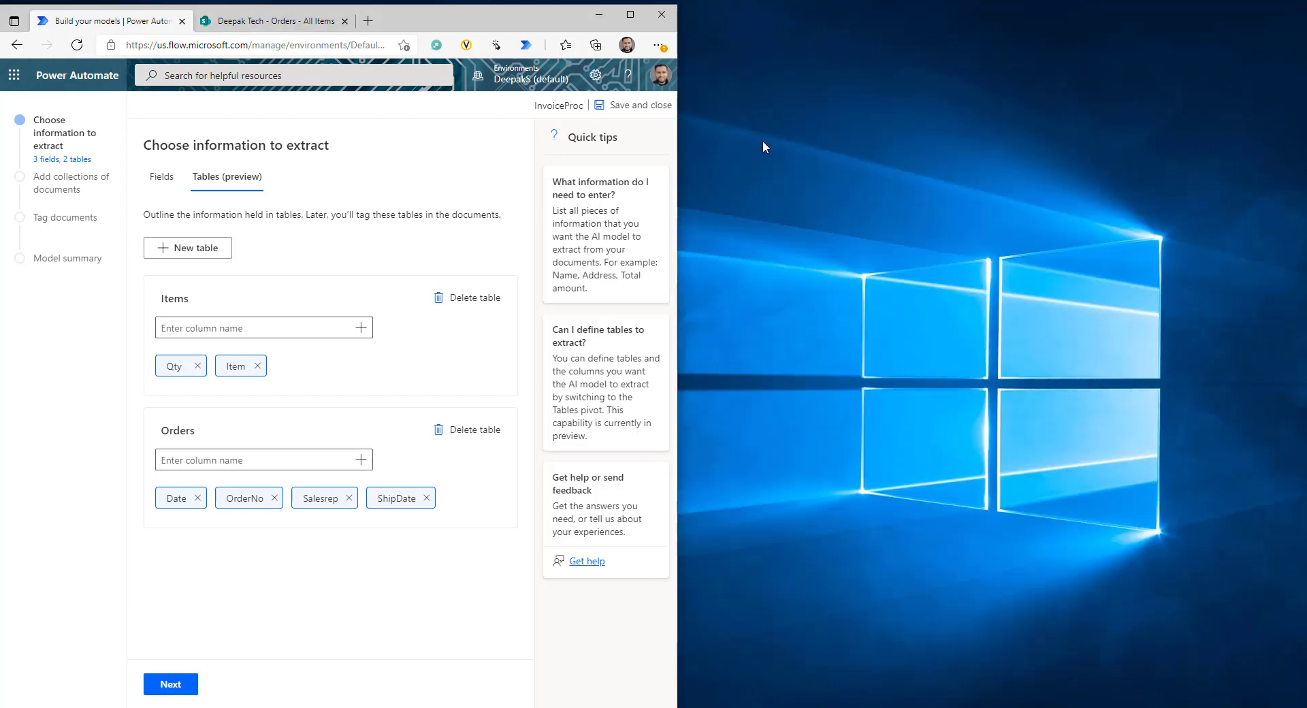
Maximize the browser window, review the Items and Orders tables to extract, and proceed to adding document collections
click(630, 15)
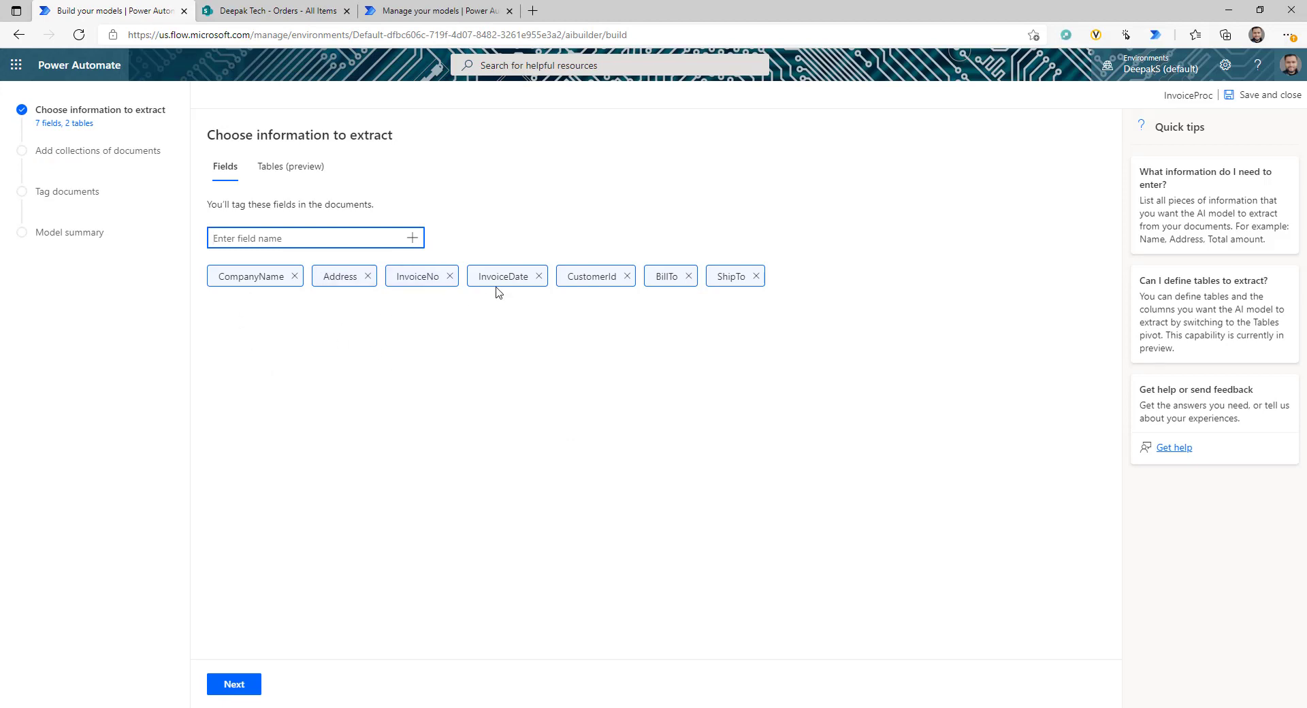
click(292, 168)
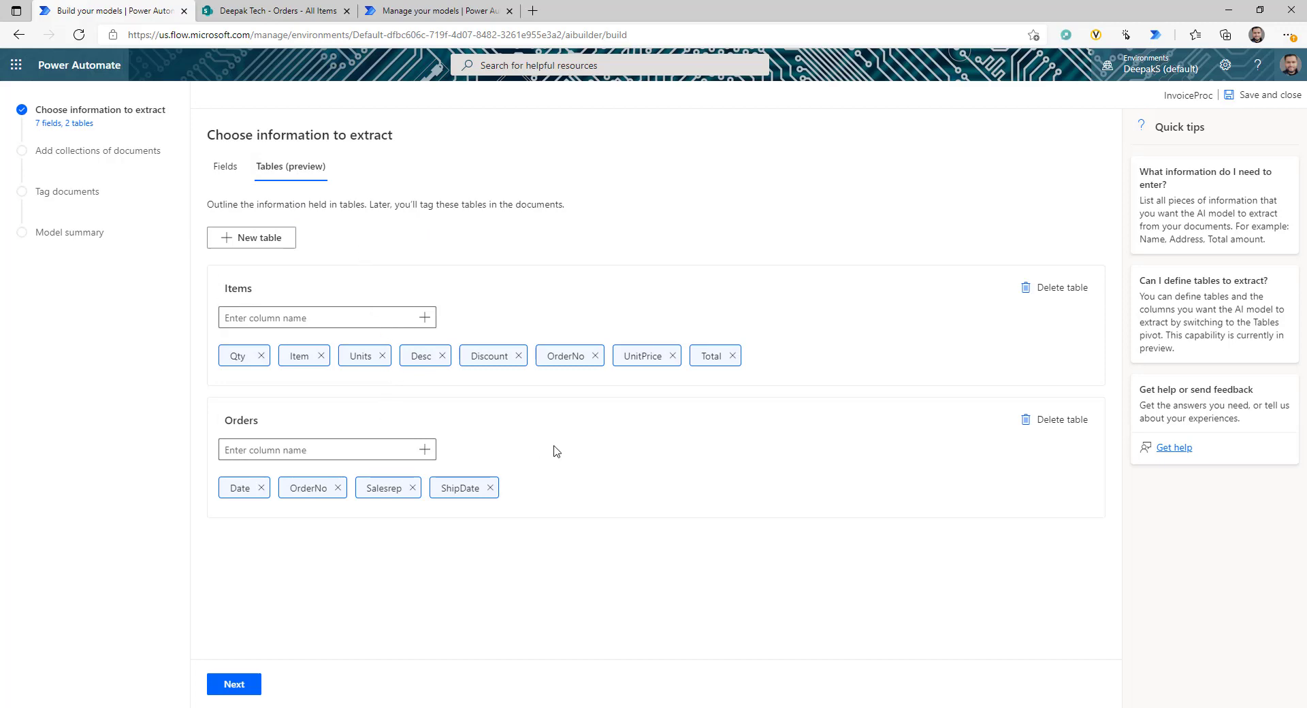
click(234, 684)
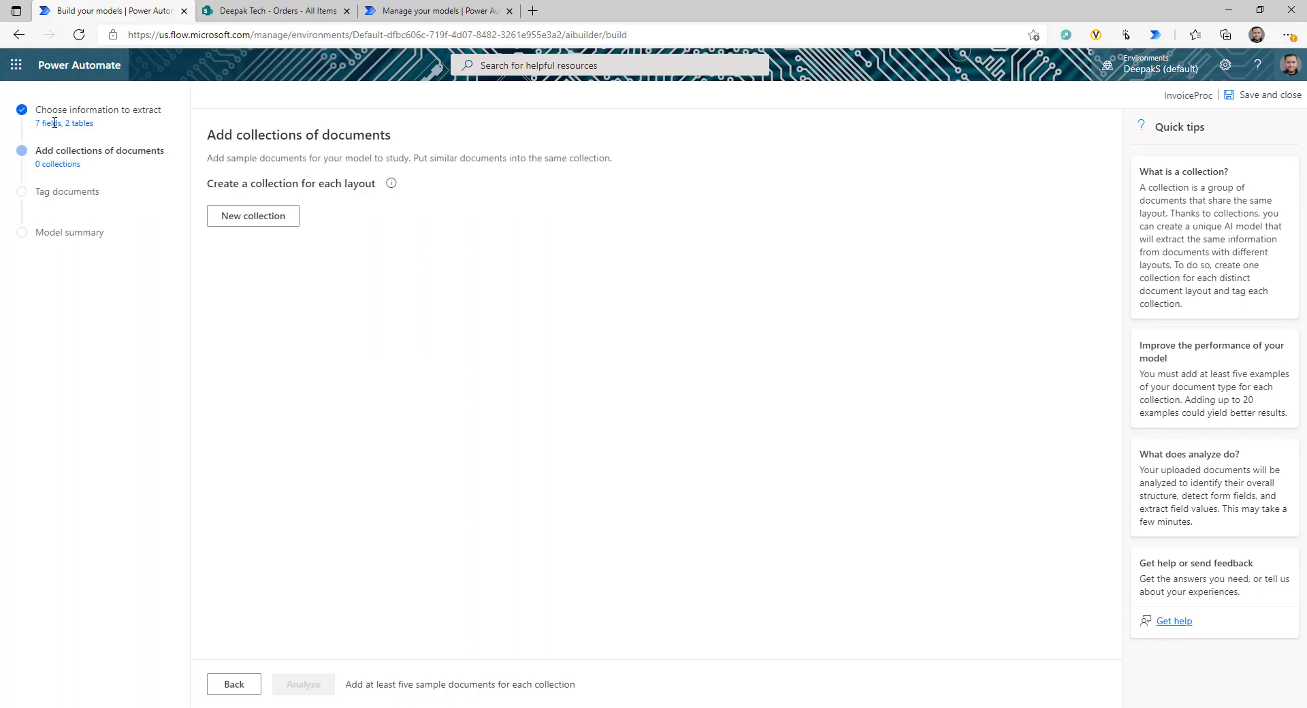
Create a new document collection and name it Invoice 1
click(268, 223)
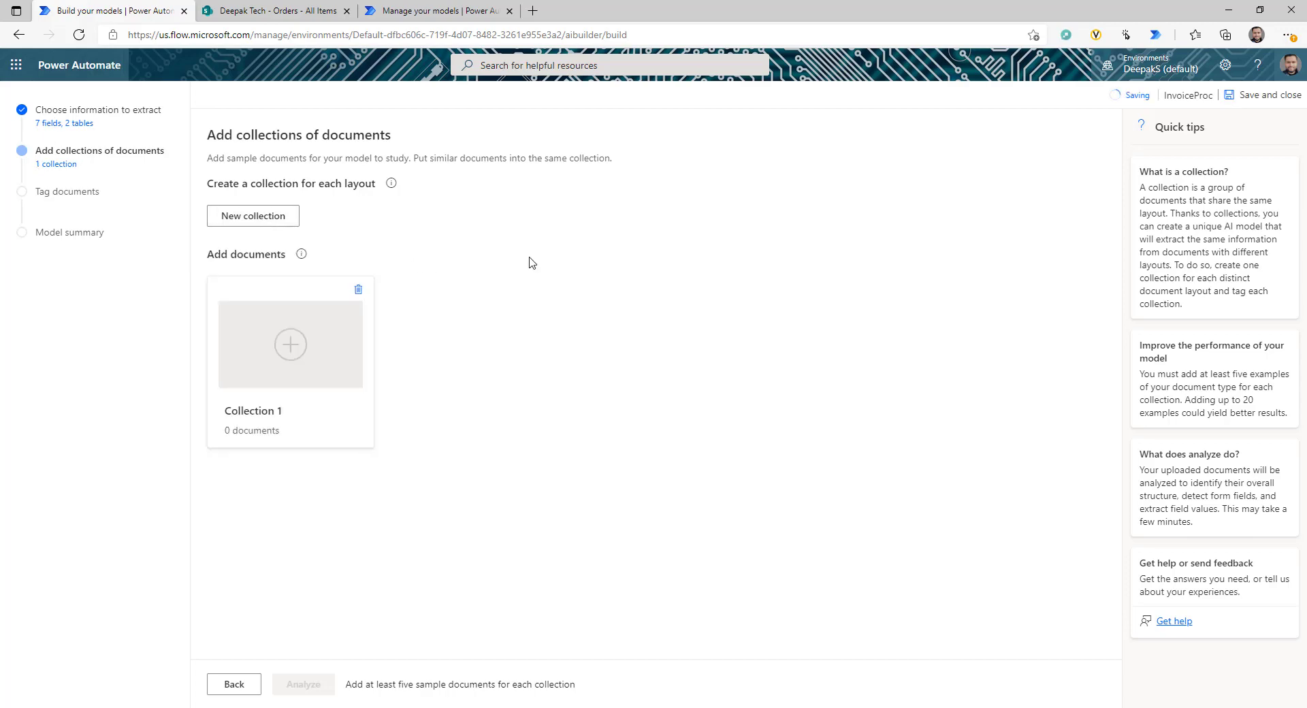
click(263, 411)
triple_click(296, 408)
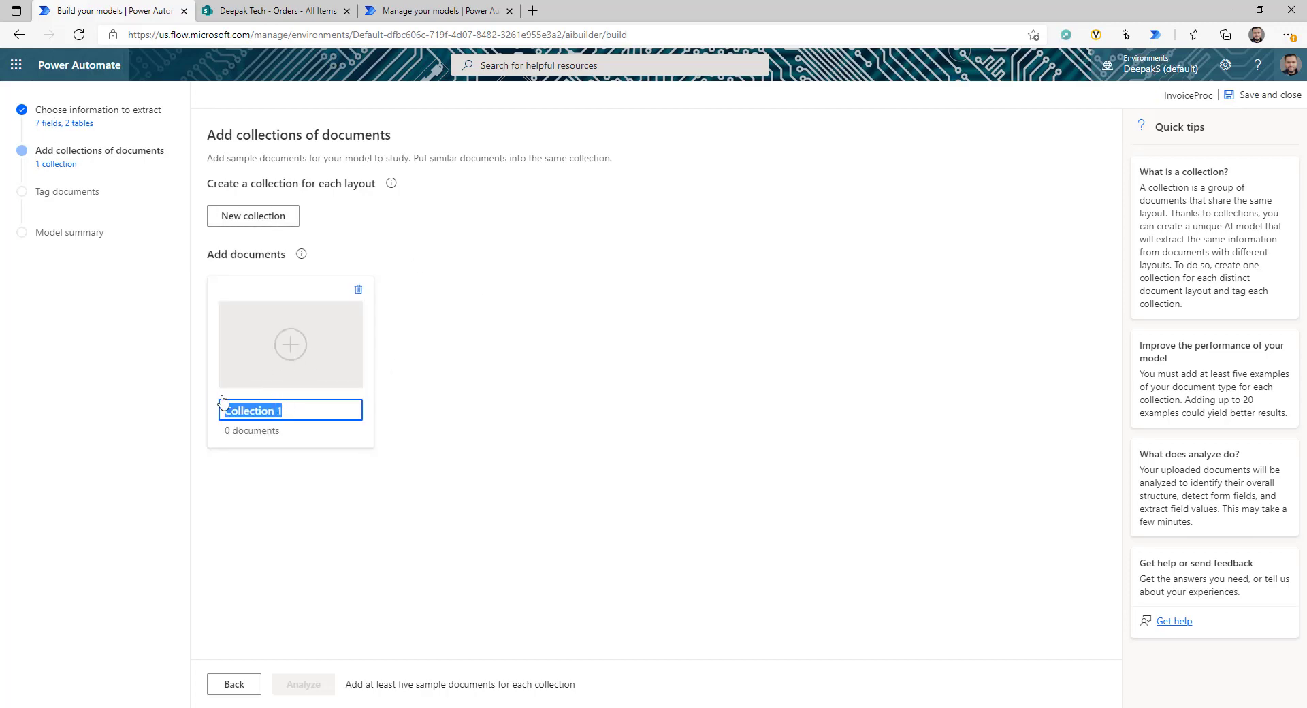
text(Invoice)
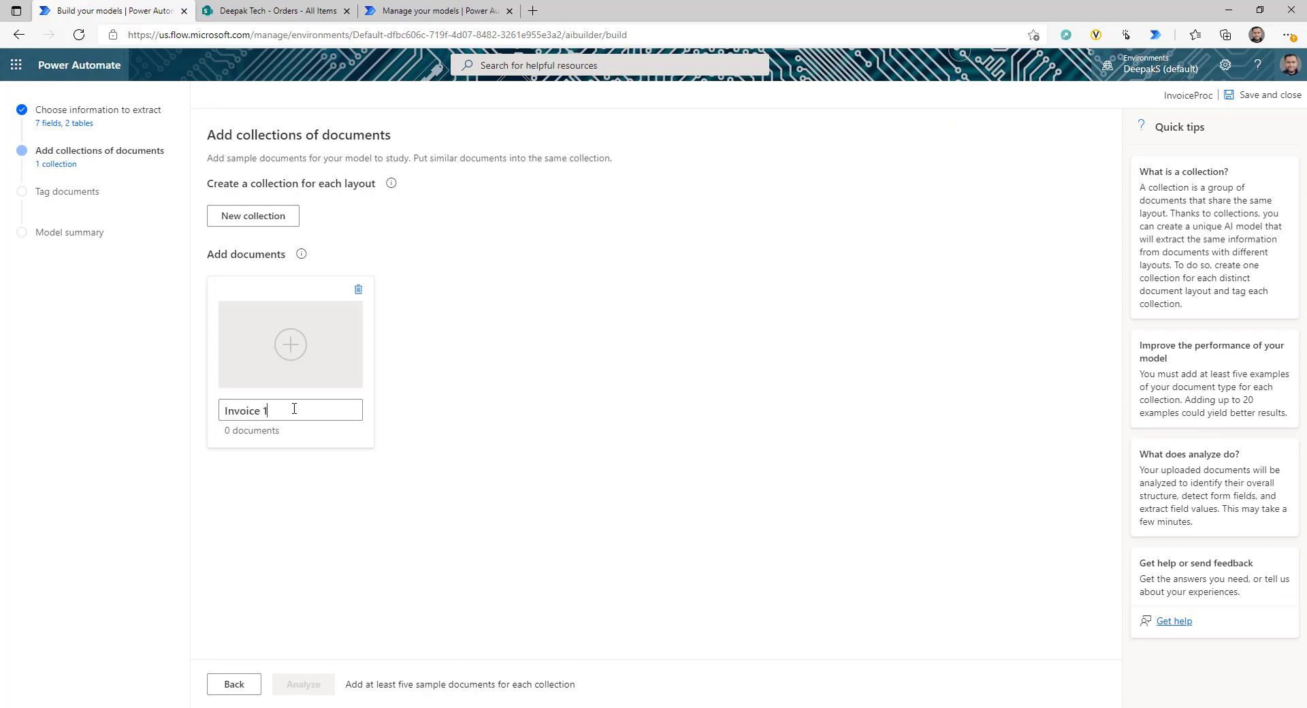
click(401, 386)
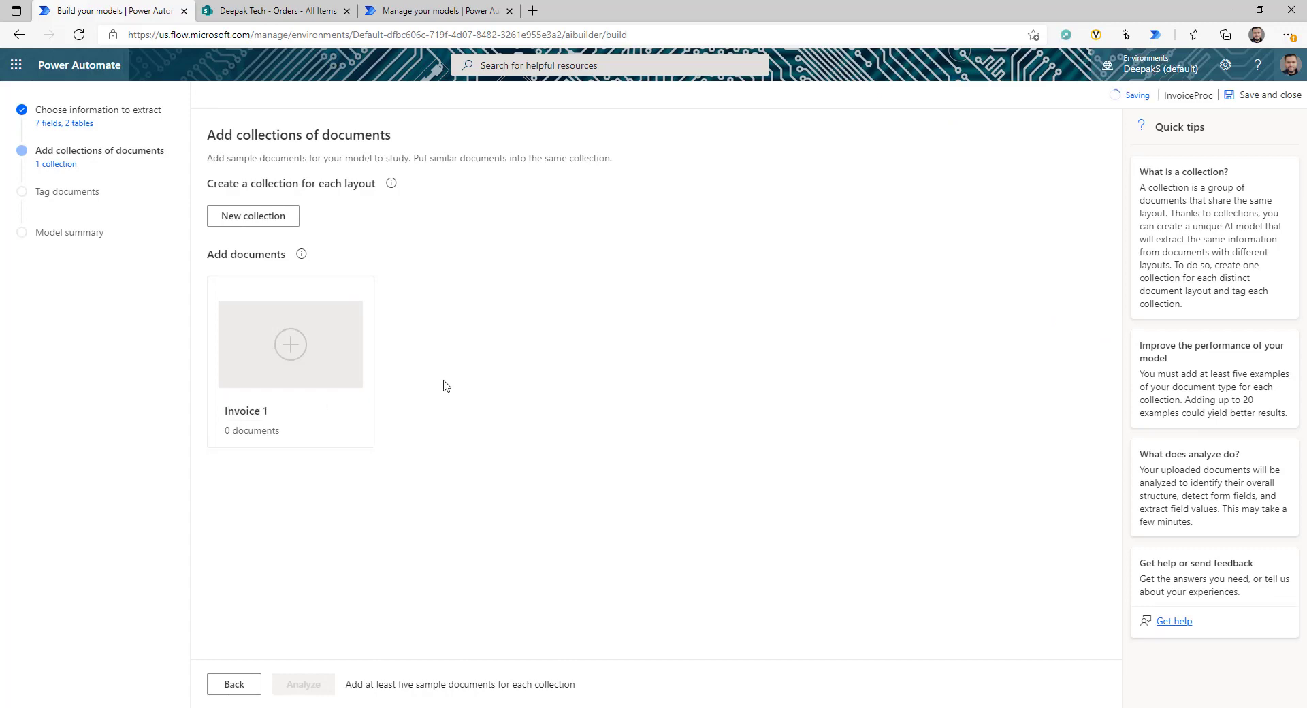
Upload INVSample1.pdf through INVSample5.pdf from the local Invoices folder to the Invoice 1 collection, and analyze the documents
click(363, 380)
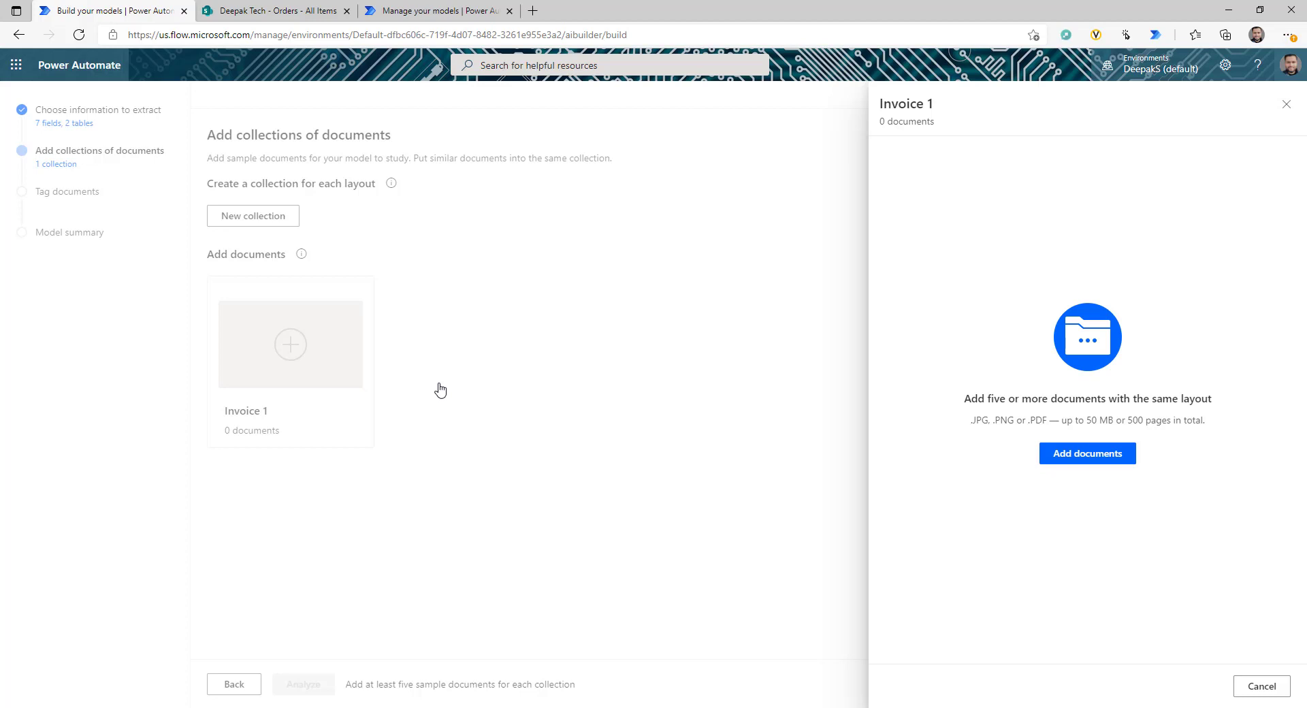
click(1084, 464)
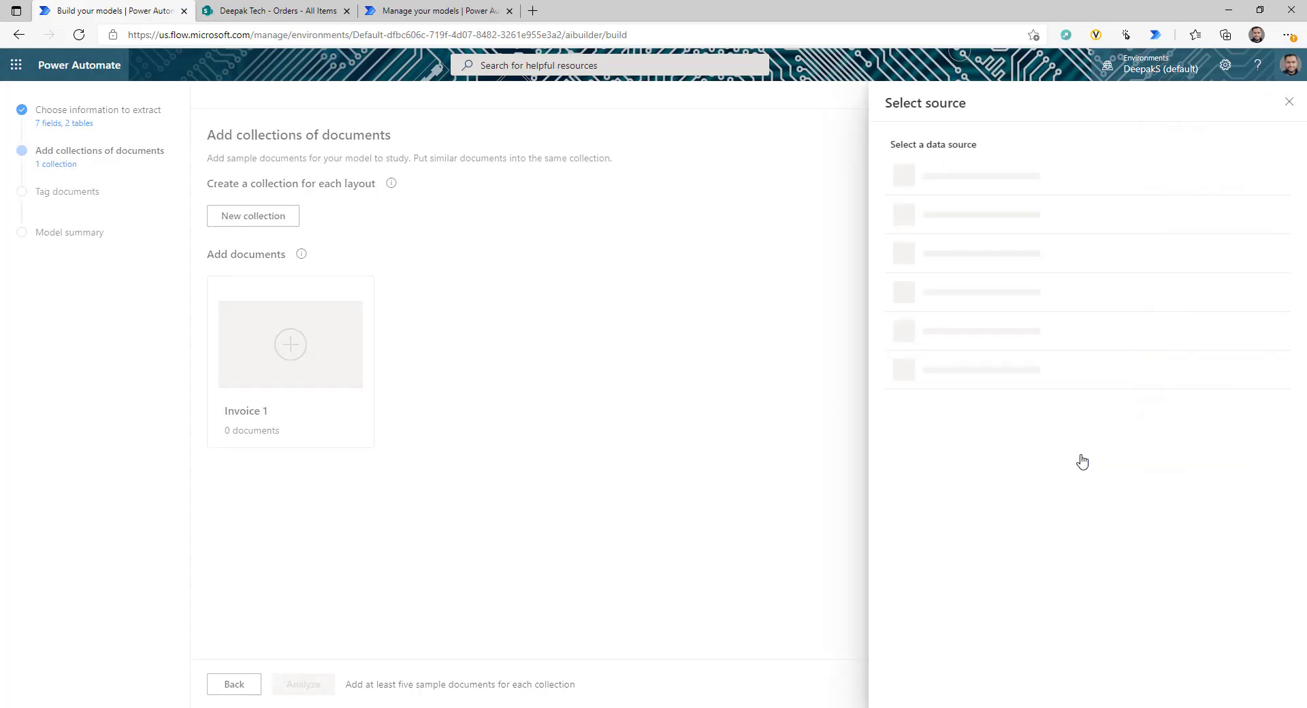
click(982, 179)
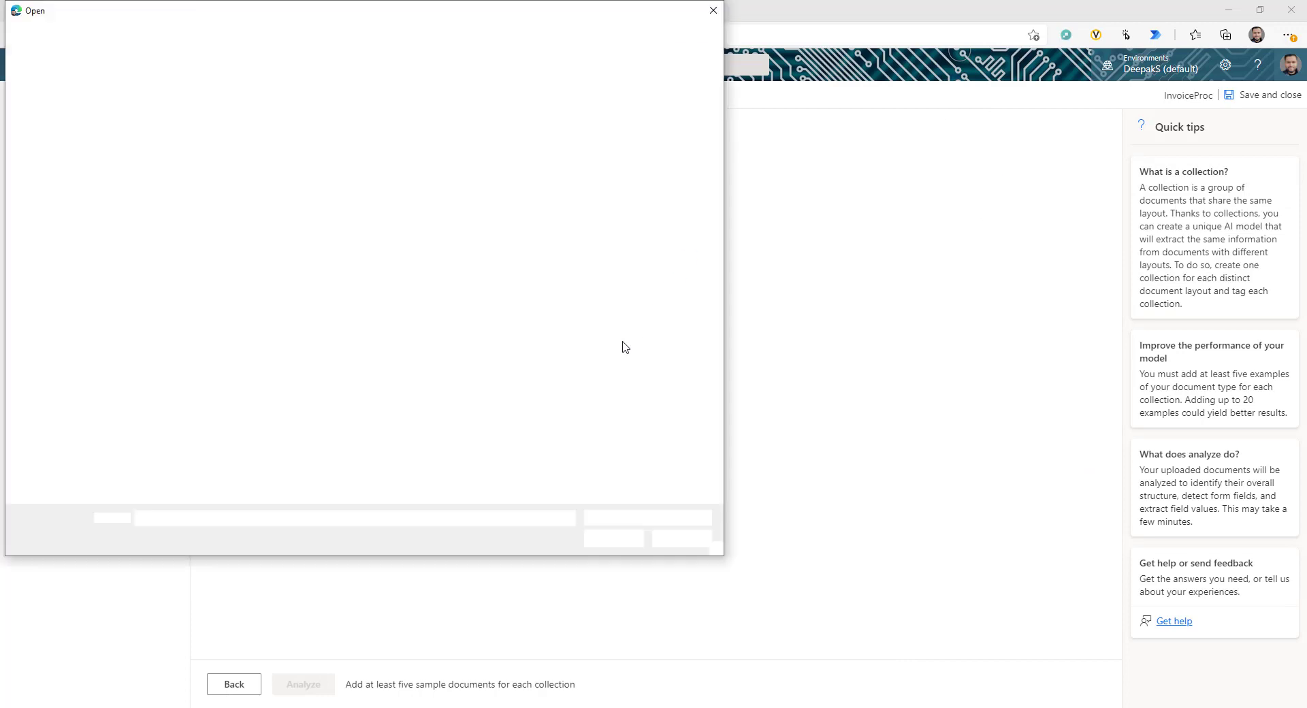
drag(292, 195, 243, 94)
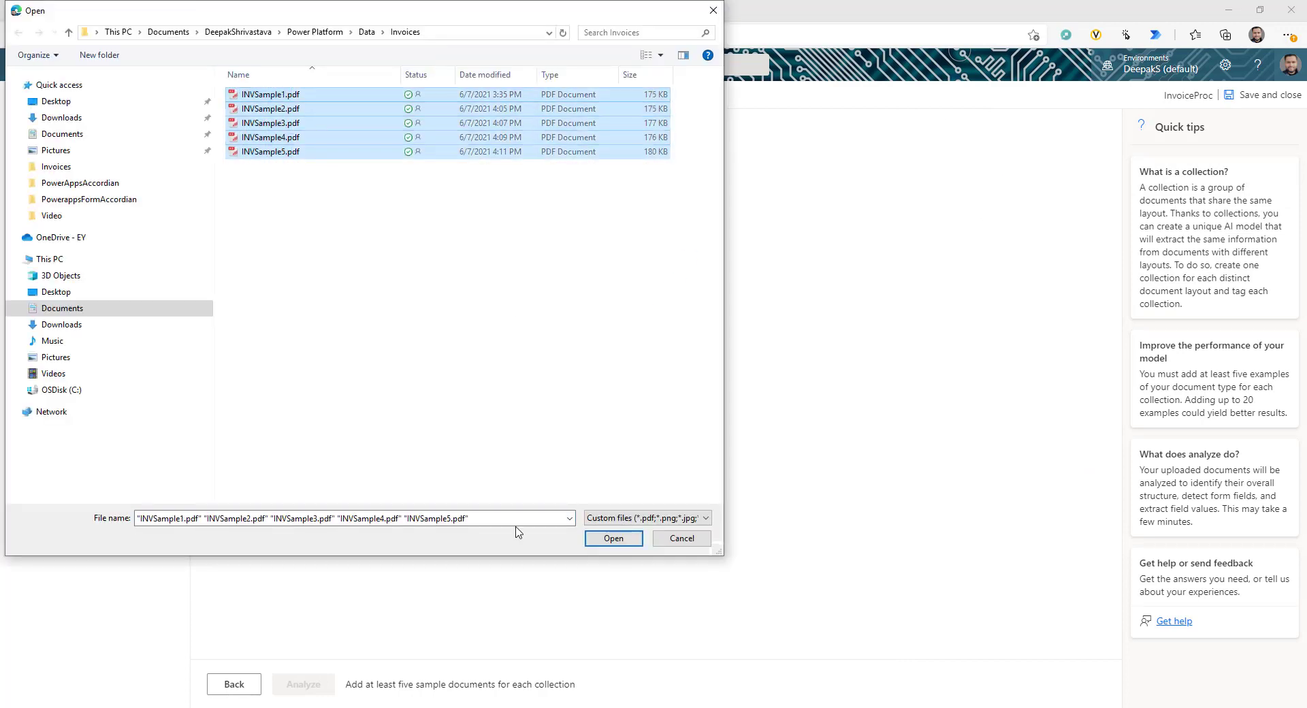
click(589, 541)
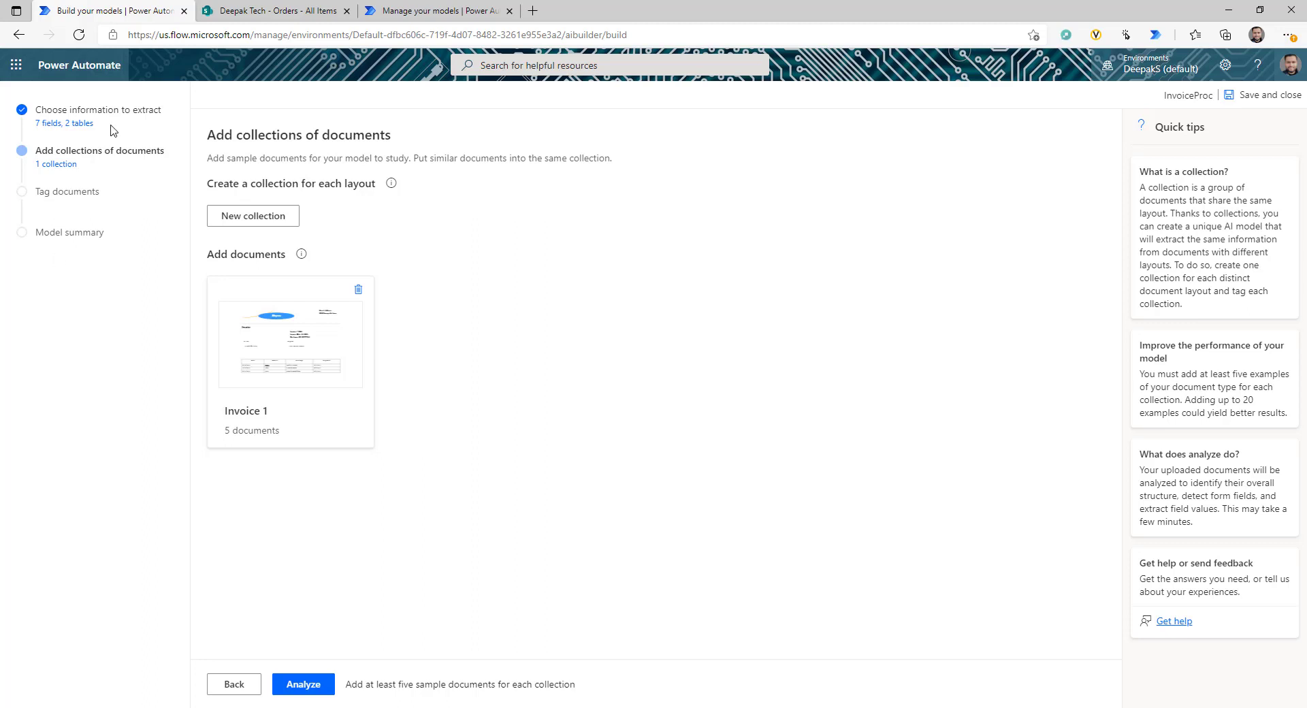
click(313, 686)
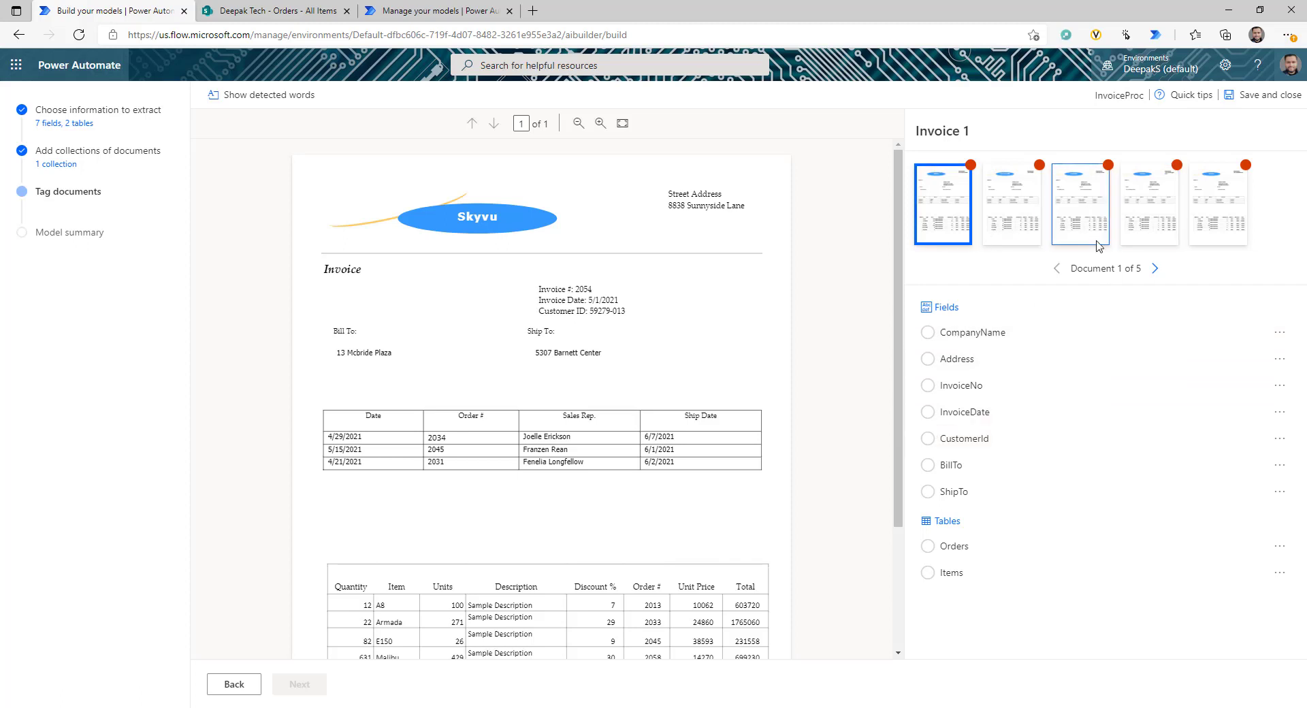
Check the CompanyName availability options, and tag the Skyvu logo text as CompanyName and the street address as Address
click(1278, 332)
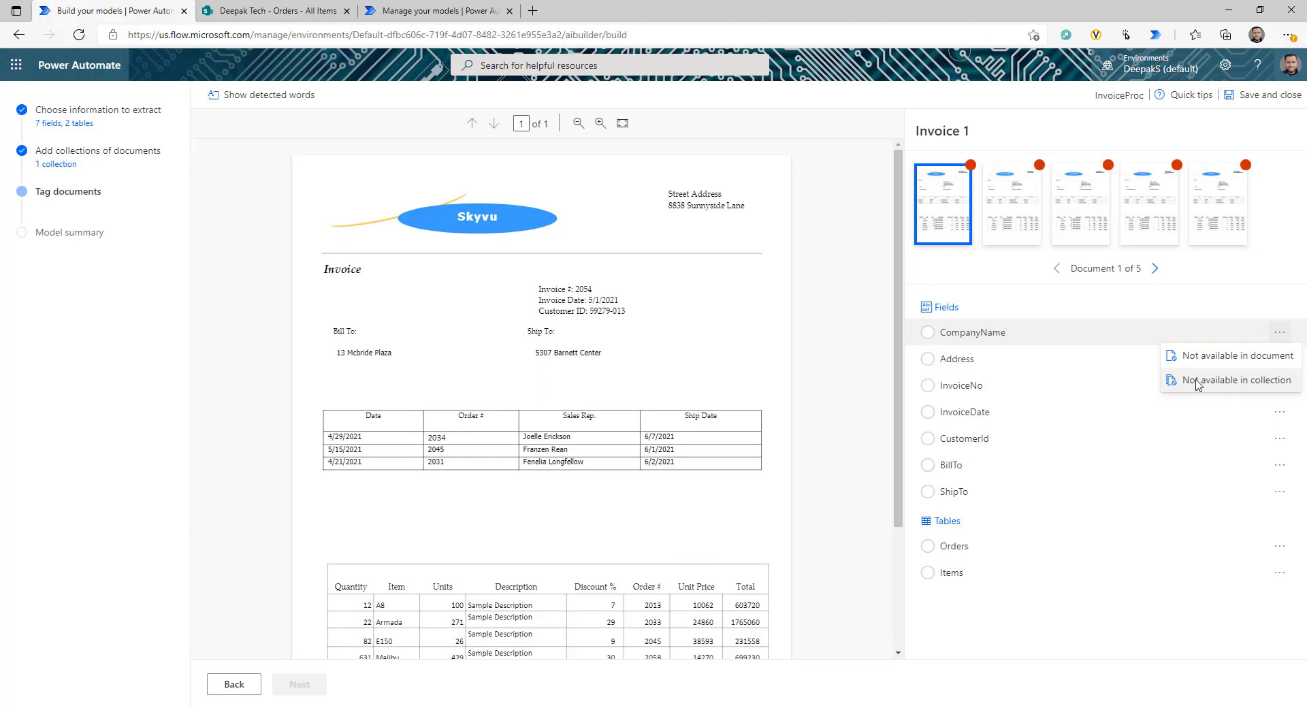
click(1192, 285)
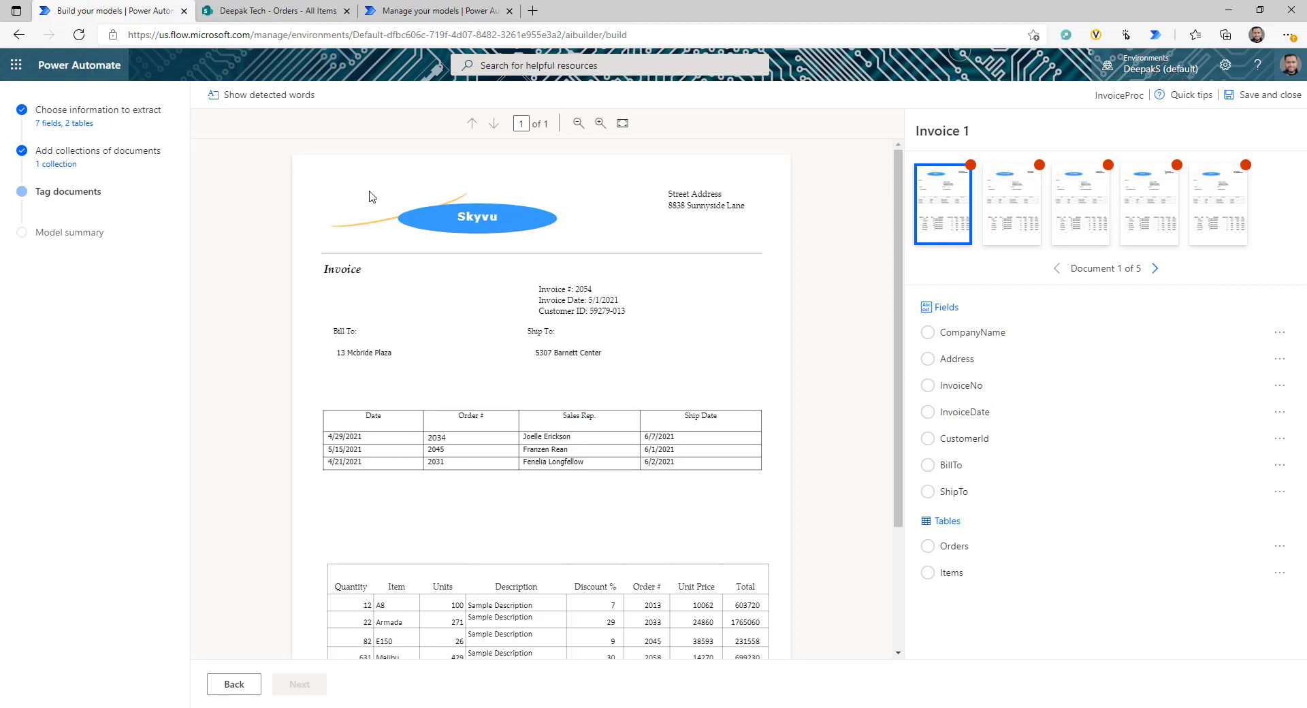
drag(396, 188, 567, 240)
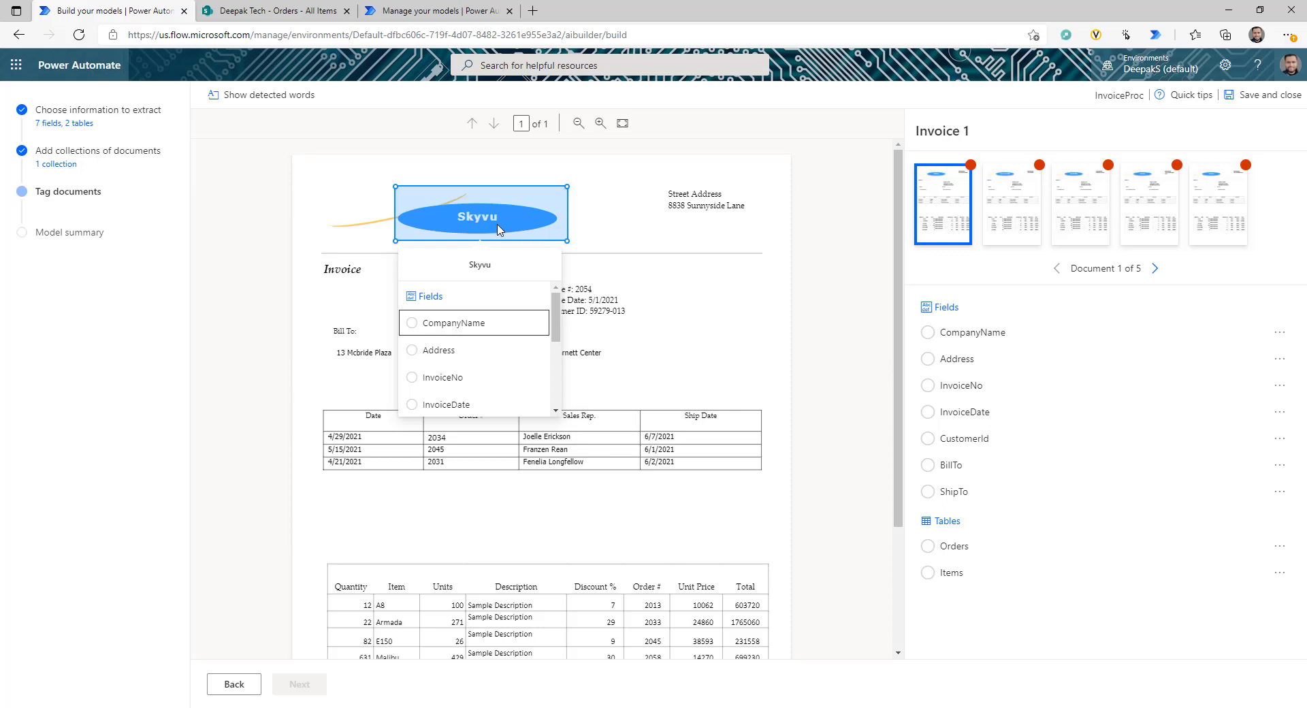
click(412, 324)
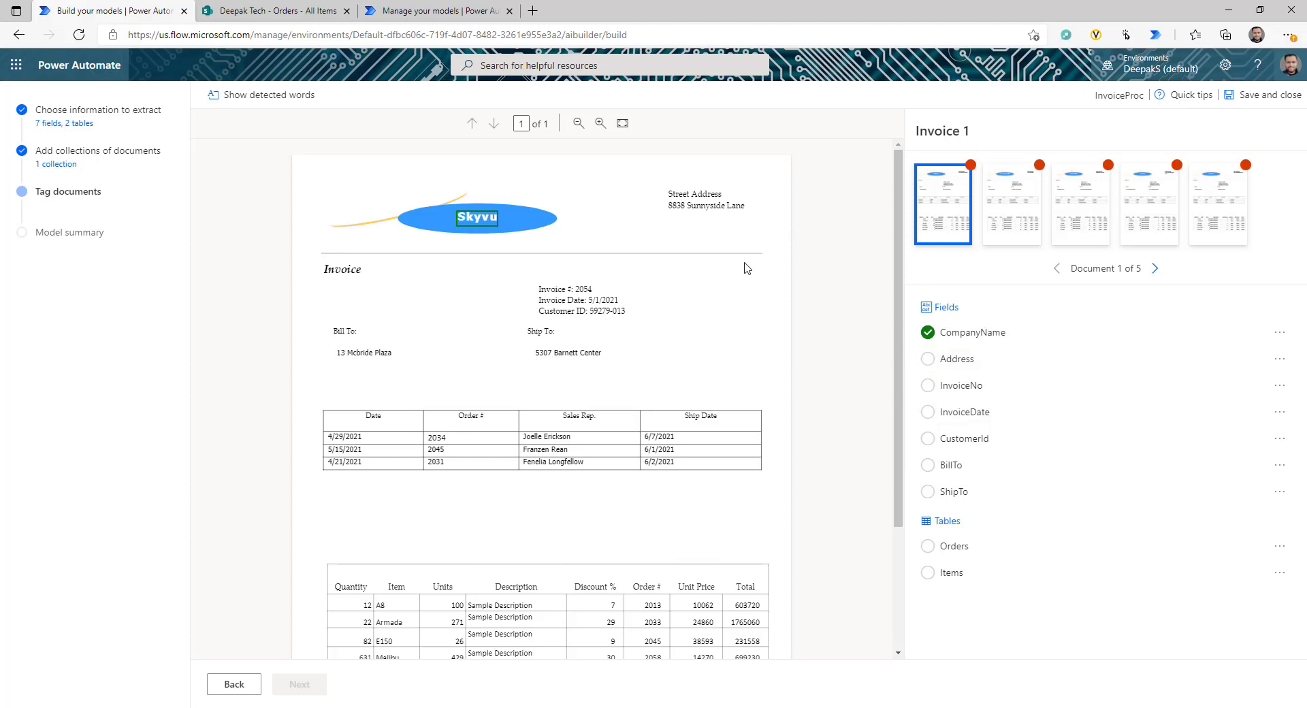
drag(656, 202, 758, 216)
click(544, 274)
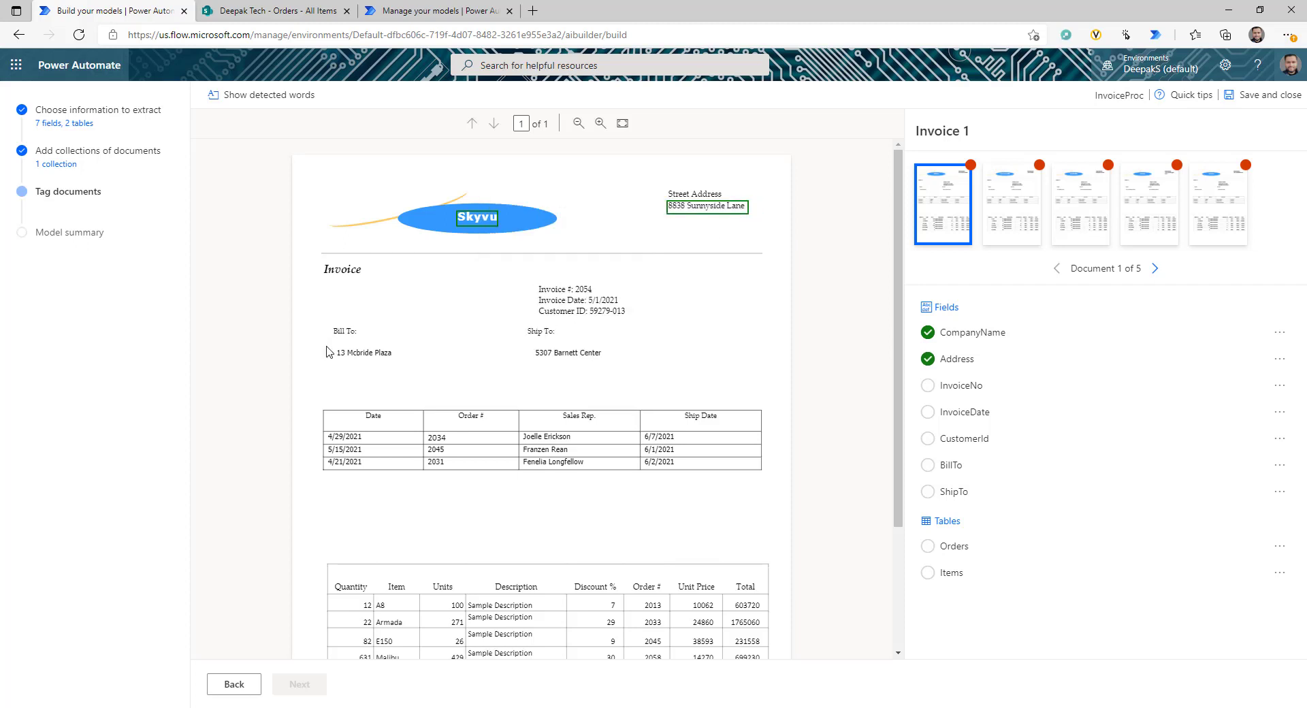
Tag the address under Bill To as BillTo and the address under Ship To as ShipTo
drag(331, 348, 416, 366)
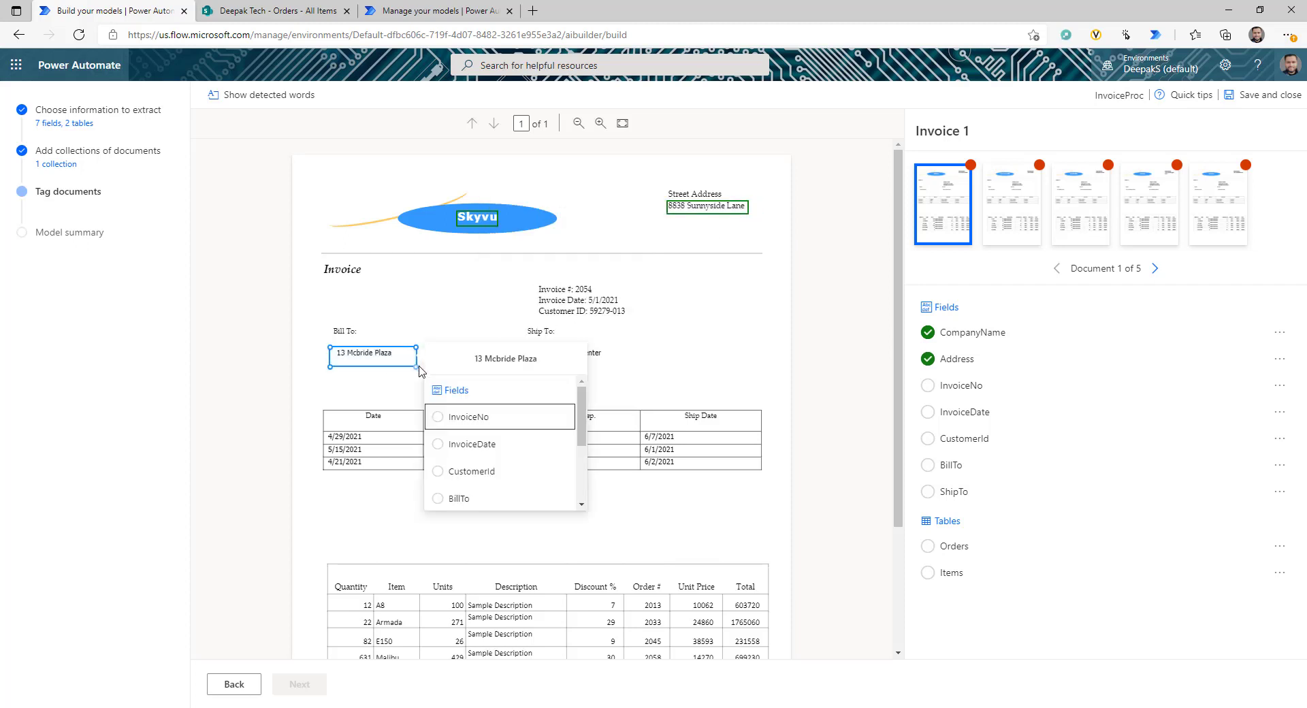
click(454, 498)
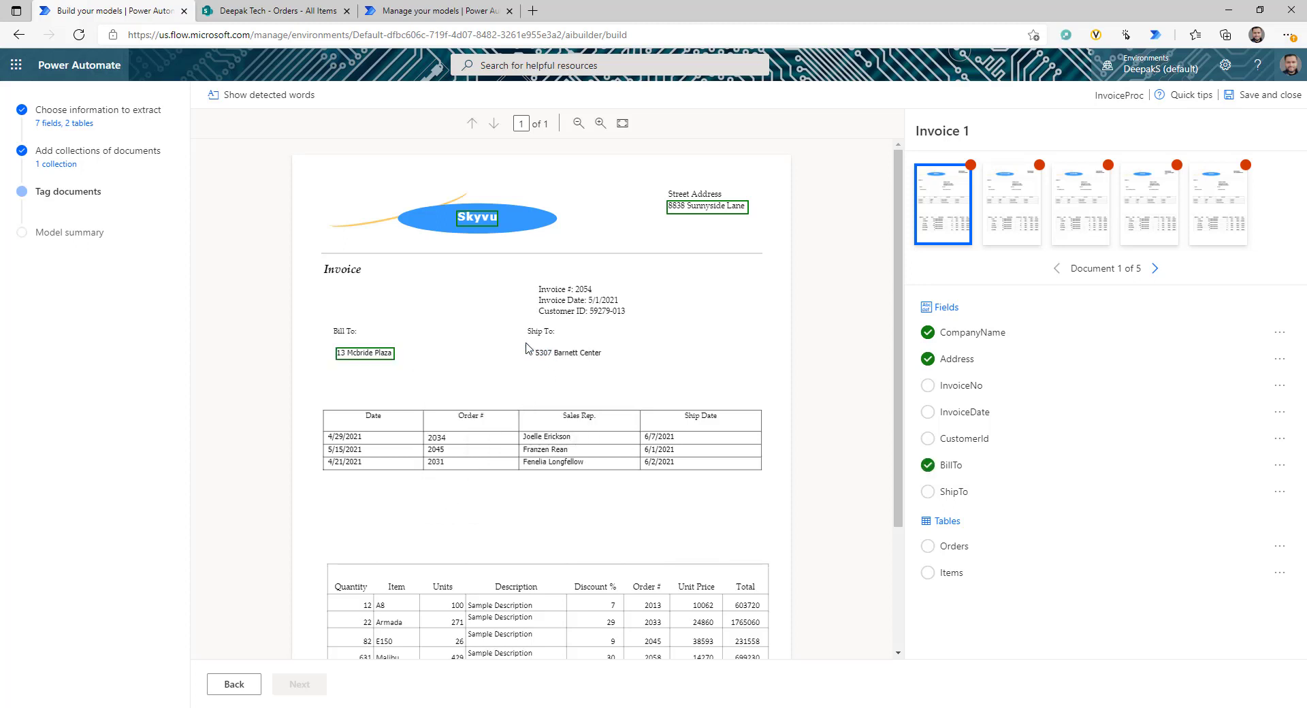
drag(525, 342, 634, 367)
click(528, 531)
Tag the invoice number, invoice date and customer ID values as InvoiceNo, InvoiceDate and CustomerId
drag(609, 278, 588, 319)
click(442, 349)
click(454, 368)
click(455, 376)
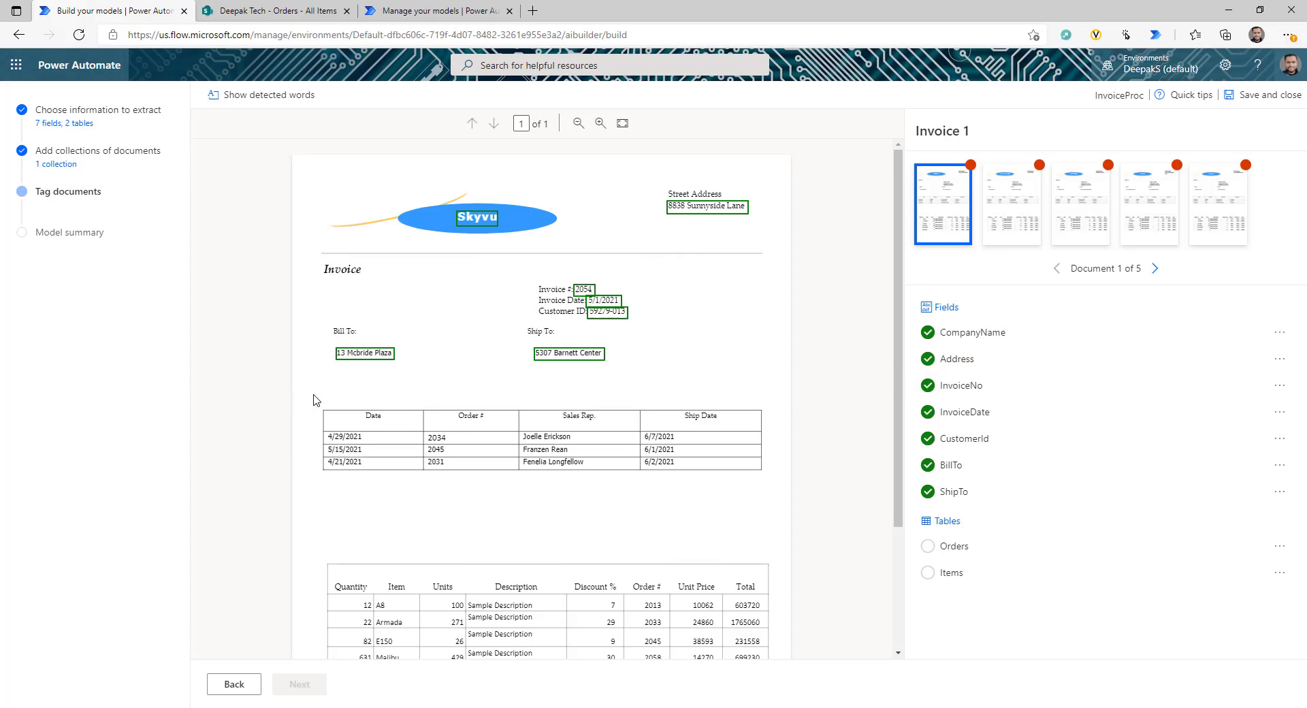
Mark the invoice's order table as Orders and tag its first row's Date, OrderNo, Salesrep and ShipDate values
drag(313, 394, 775, 506)
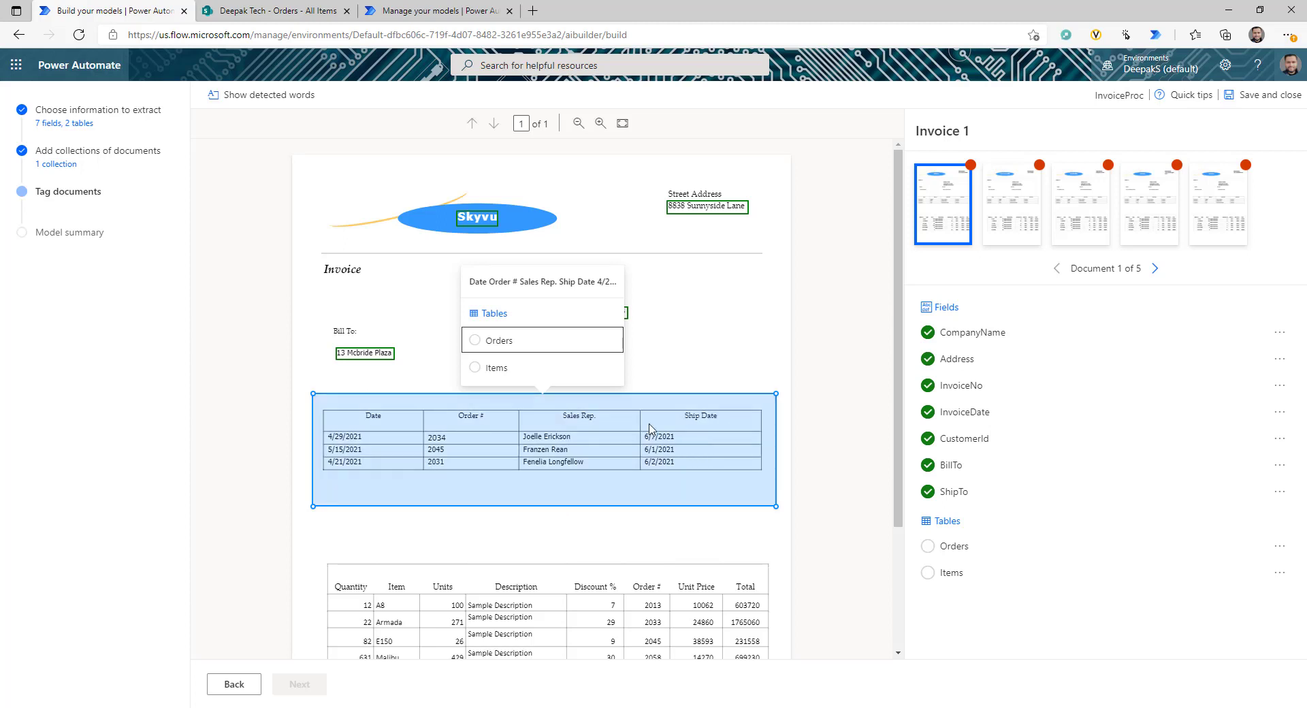
click(500, 342)
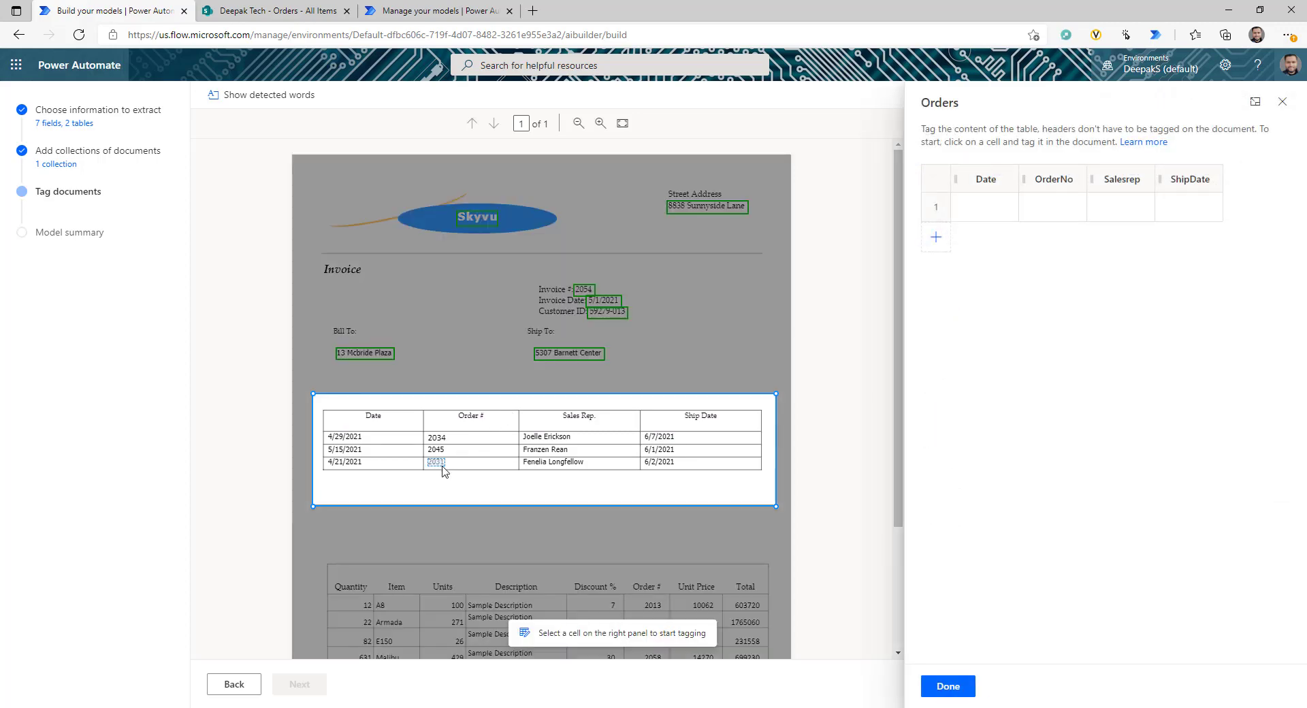
click(1005, 197)
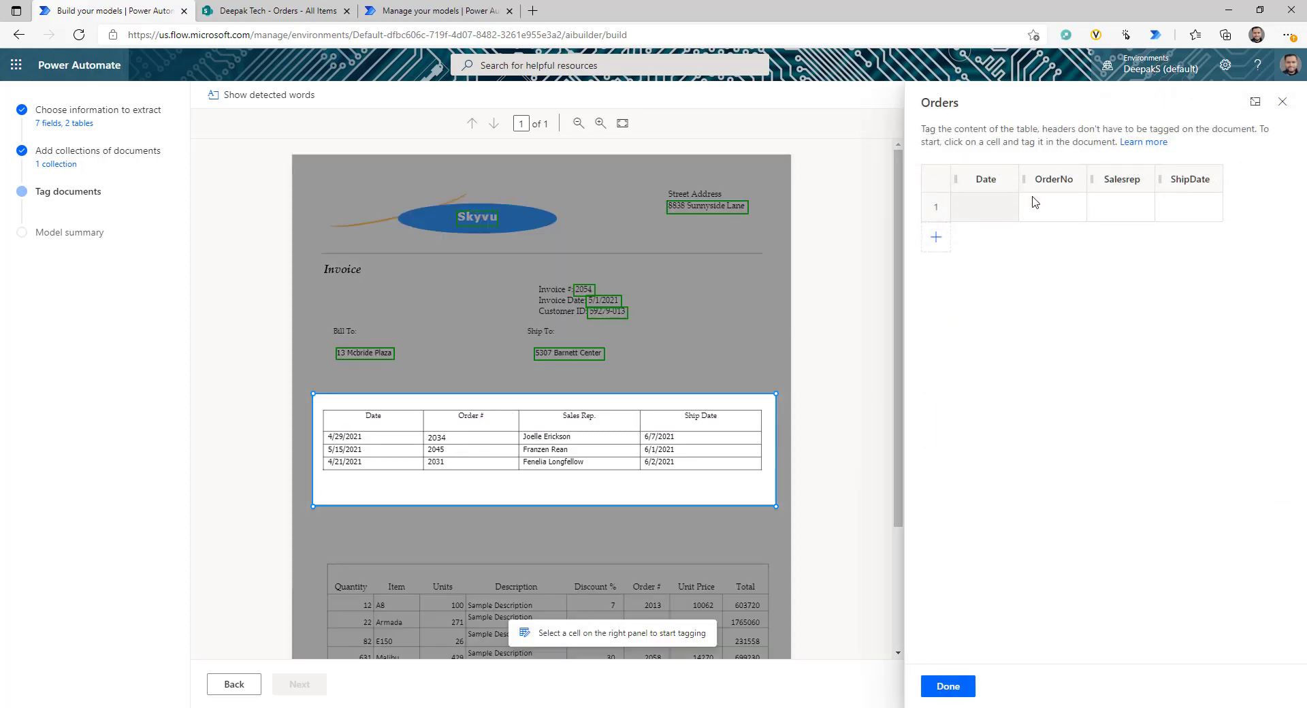
click(988, 210)
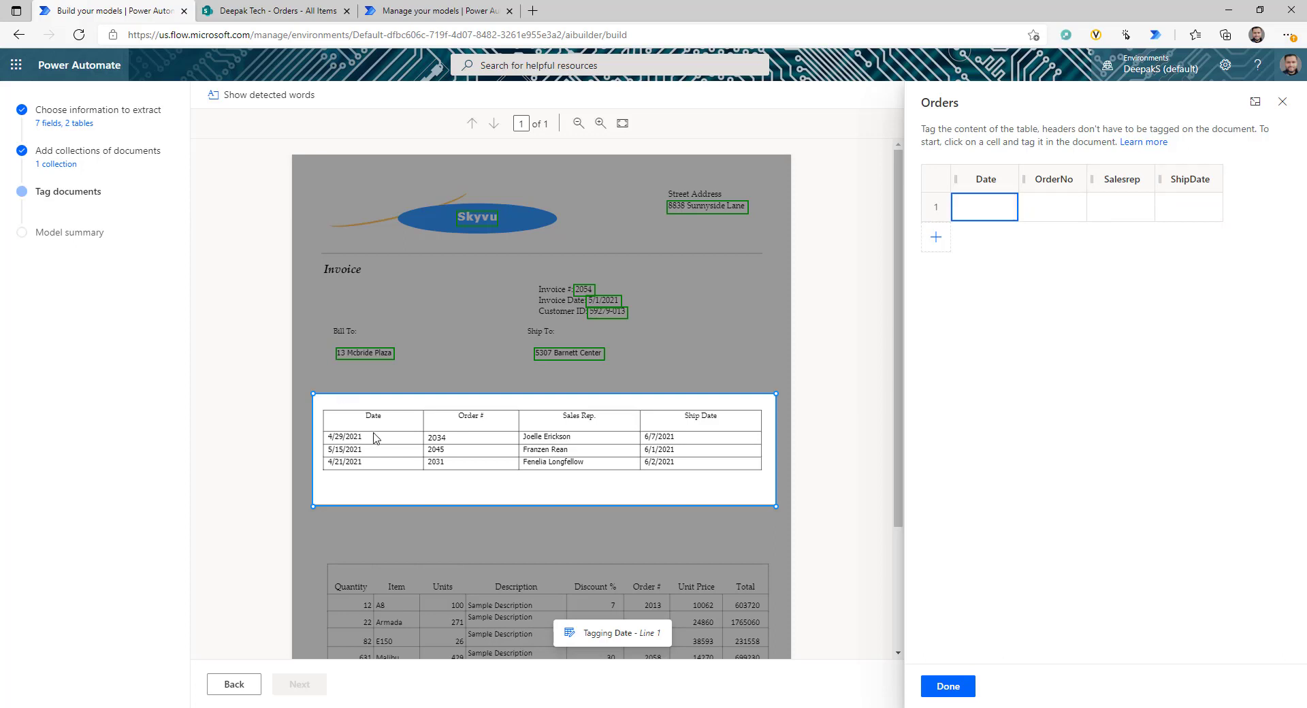
click(354, 440)
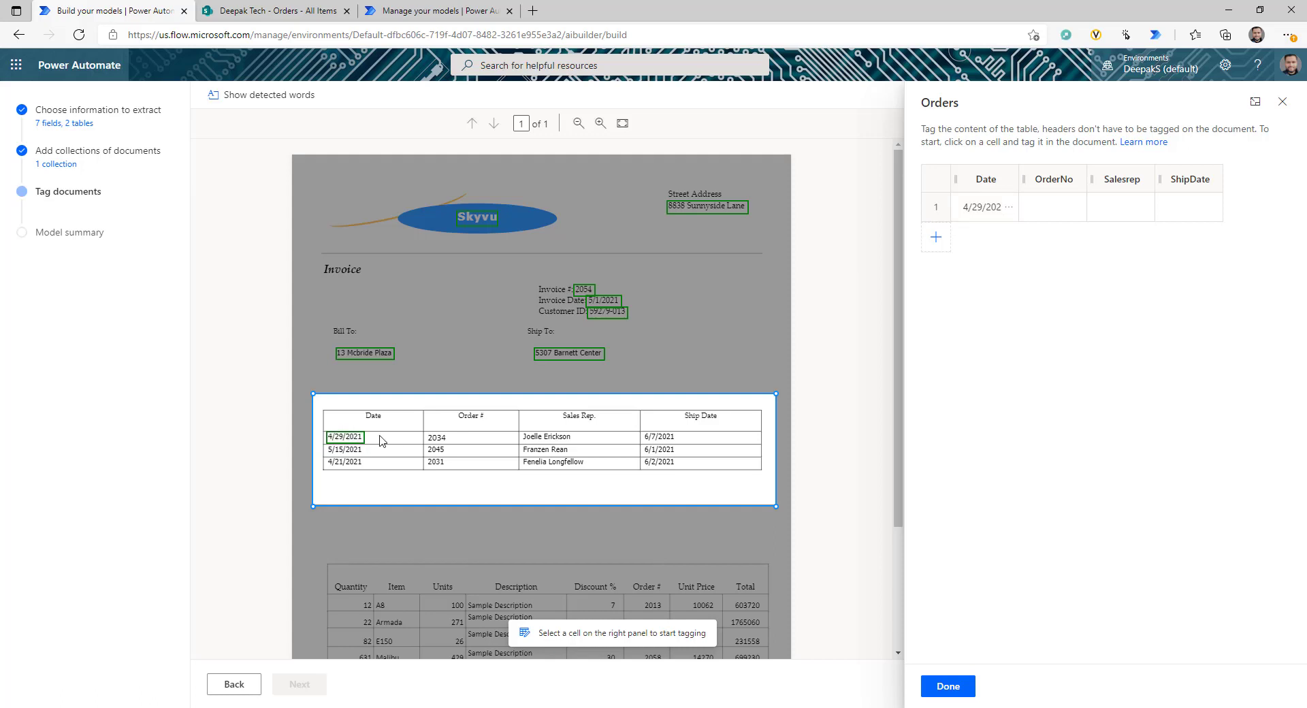
click(1052, 205)
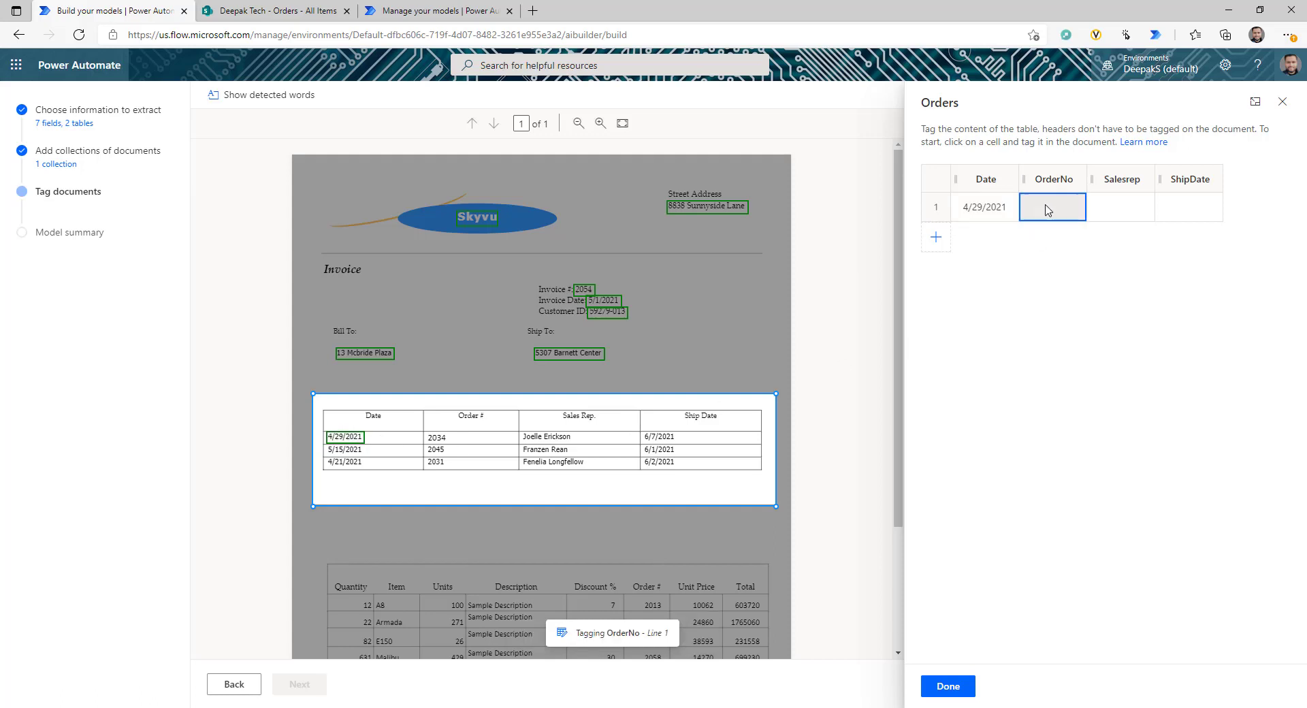
click(437, 437)
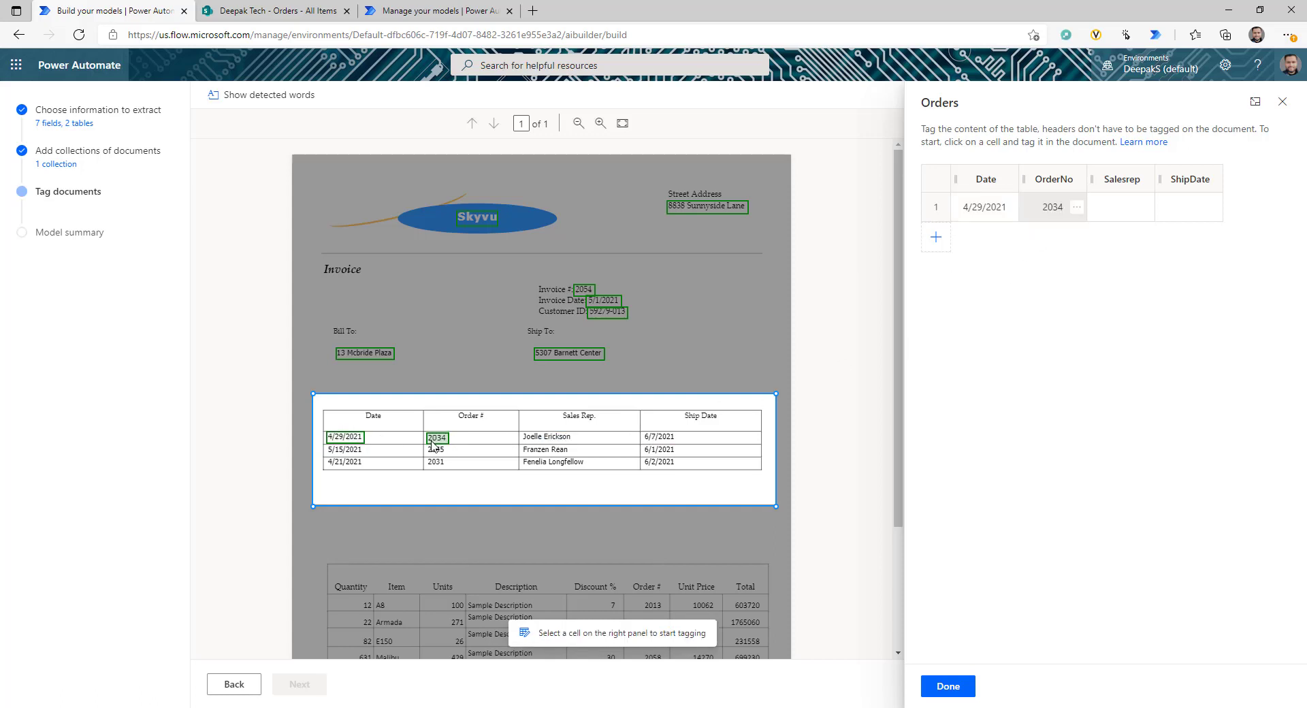
click(1088, 216)
click(524, 443)
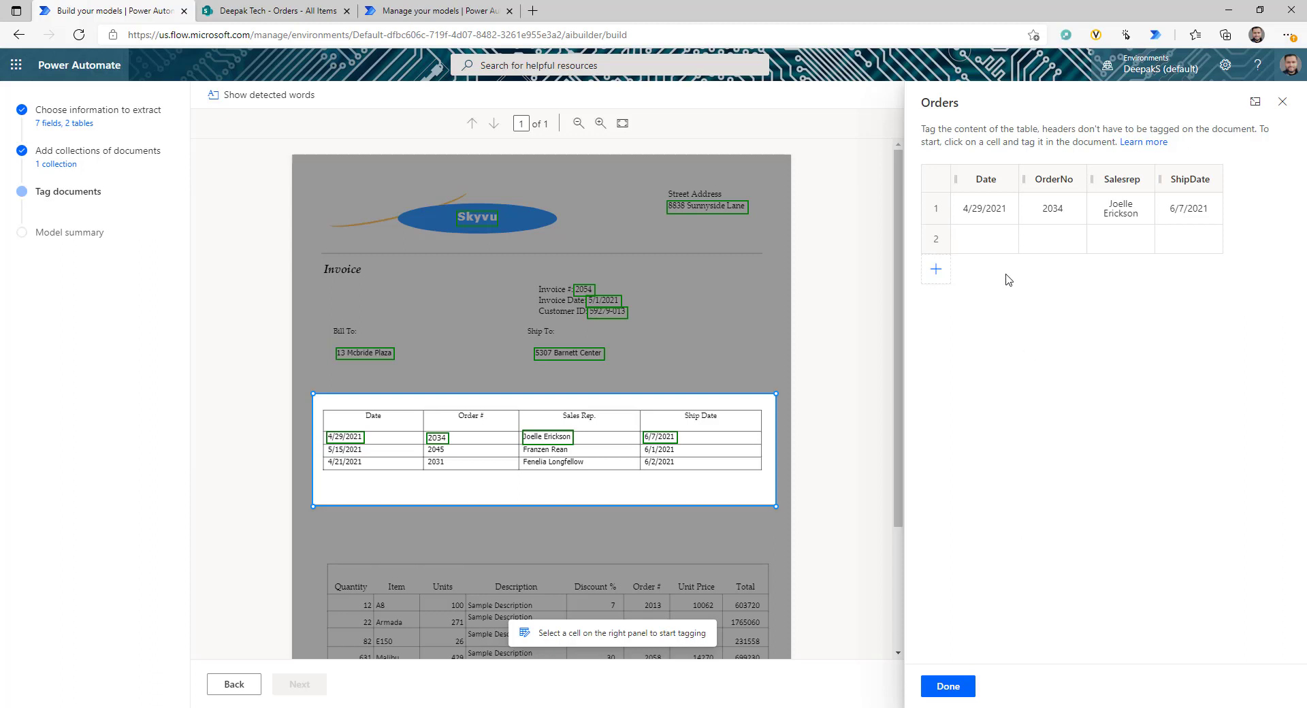
Tag the Date, OrderNo, Salesrep and ShipDate values of the second and third order rows, and finish tagging the Orders table
click(990, 247)
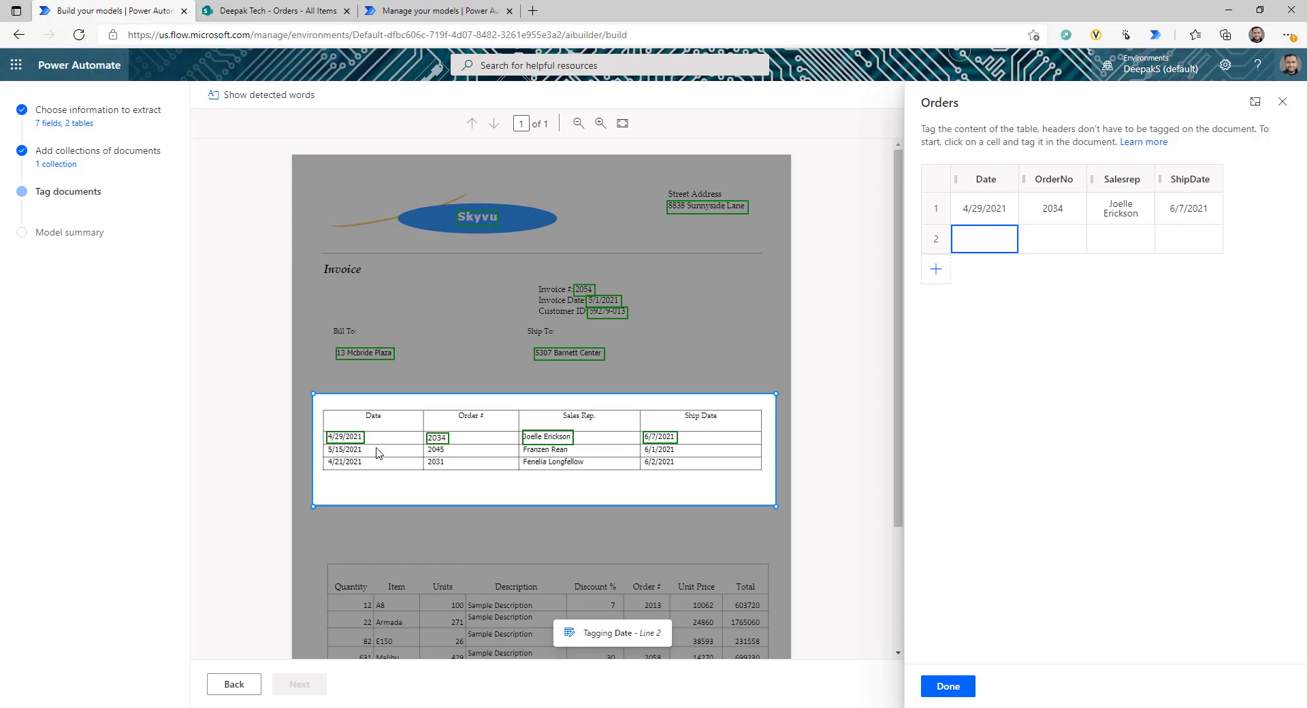
click(344, 450)
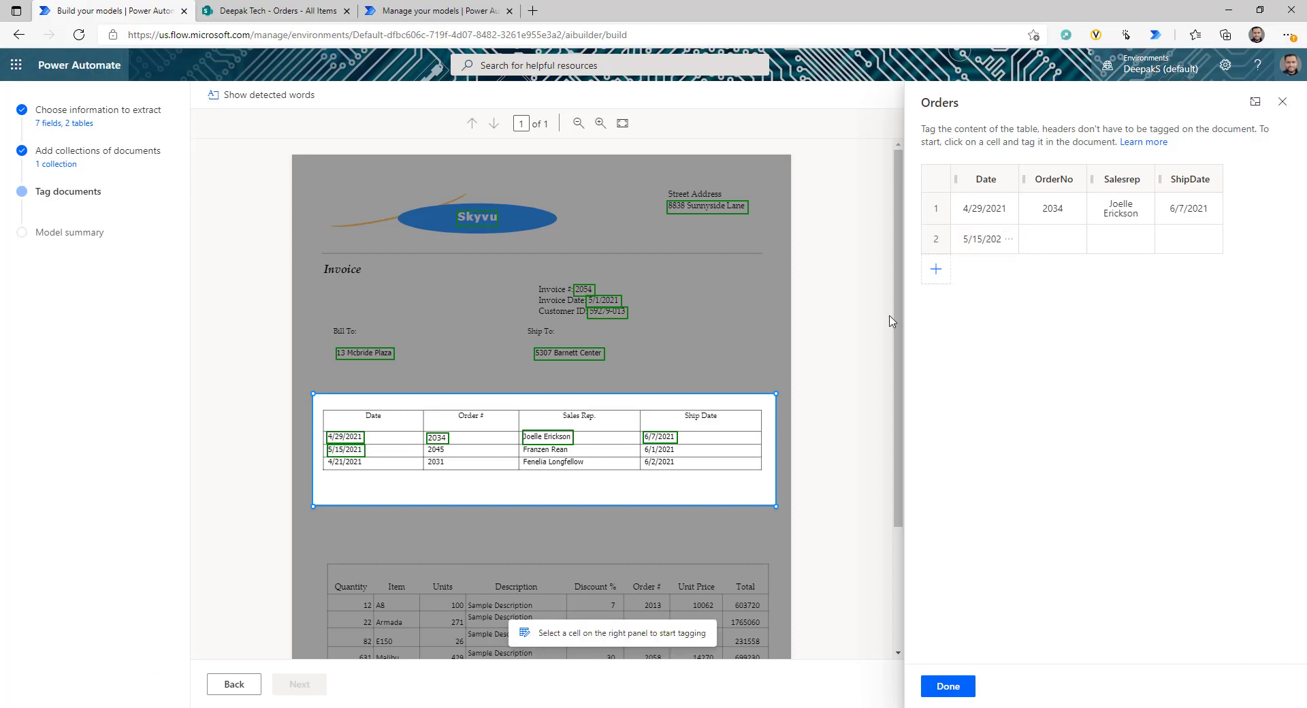
click(1066, 238)
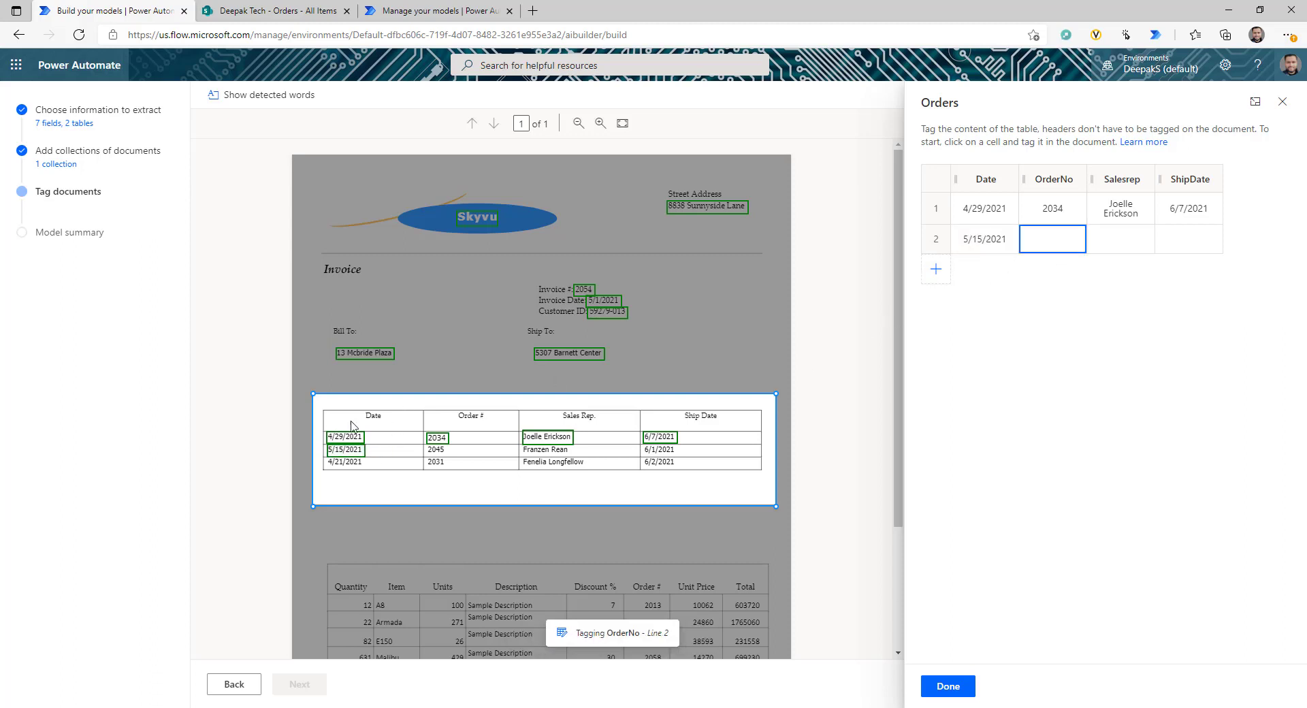
click(436, 450)
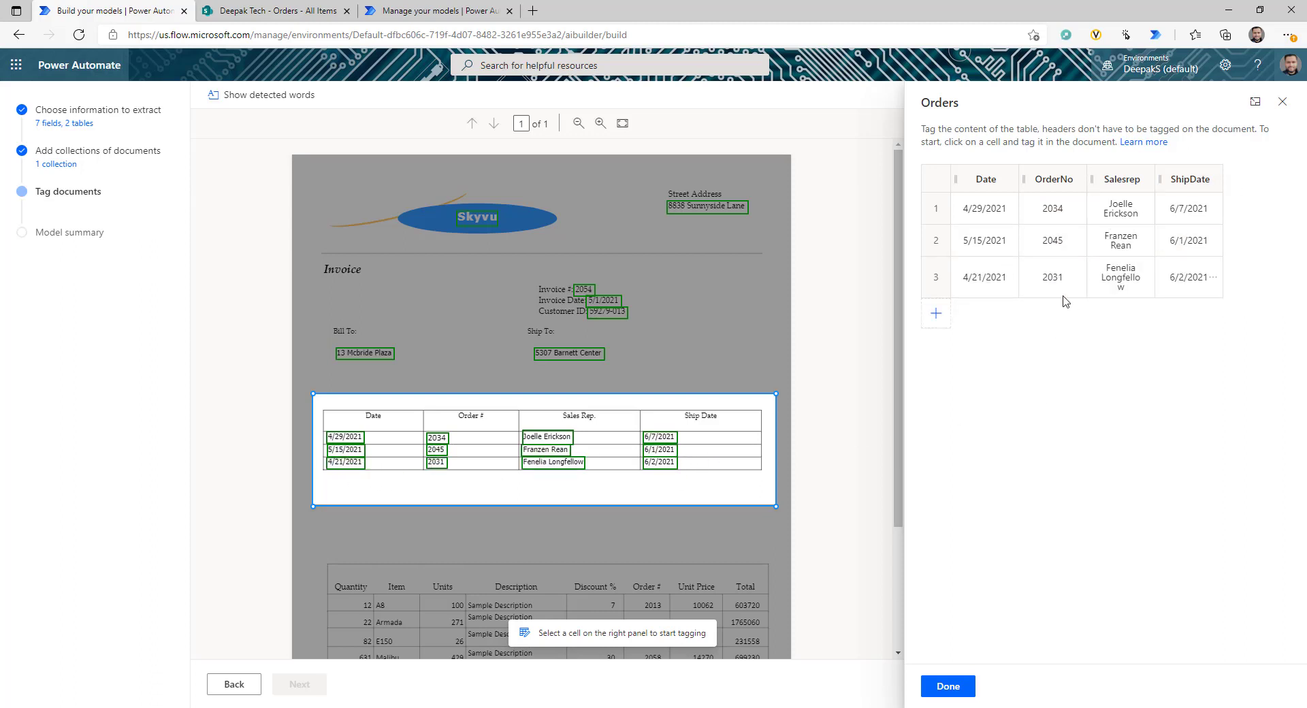
click(948, 686)
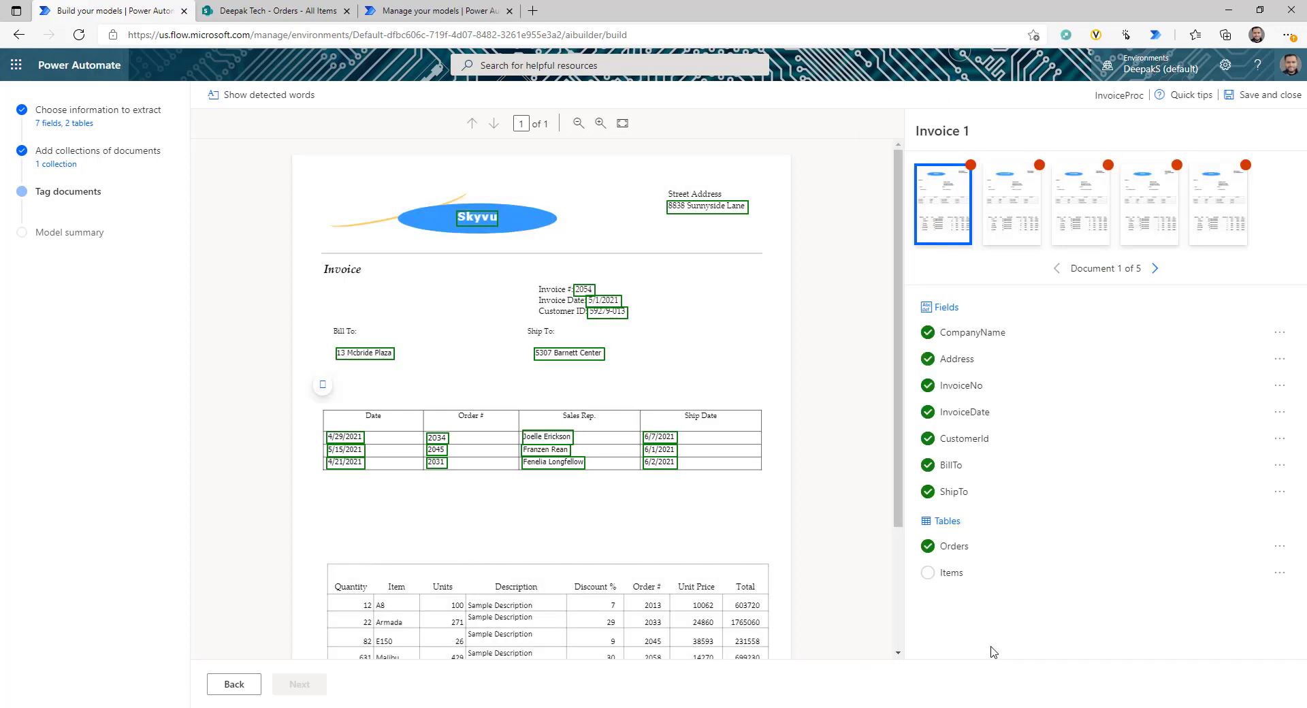
scroll(633, 544, down, 3)
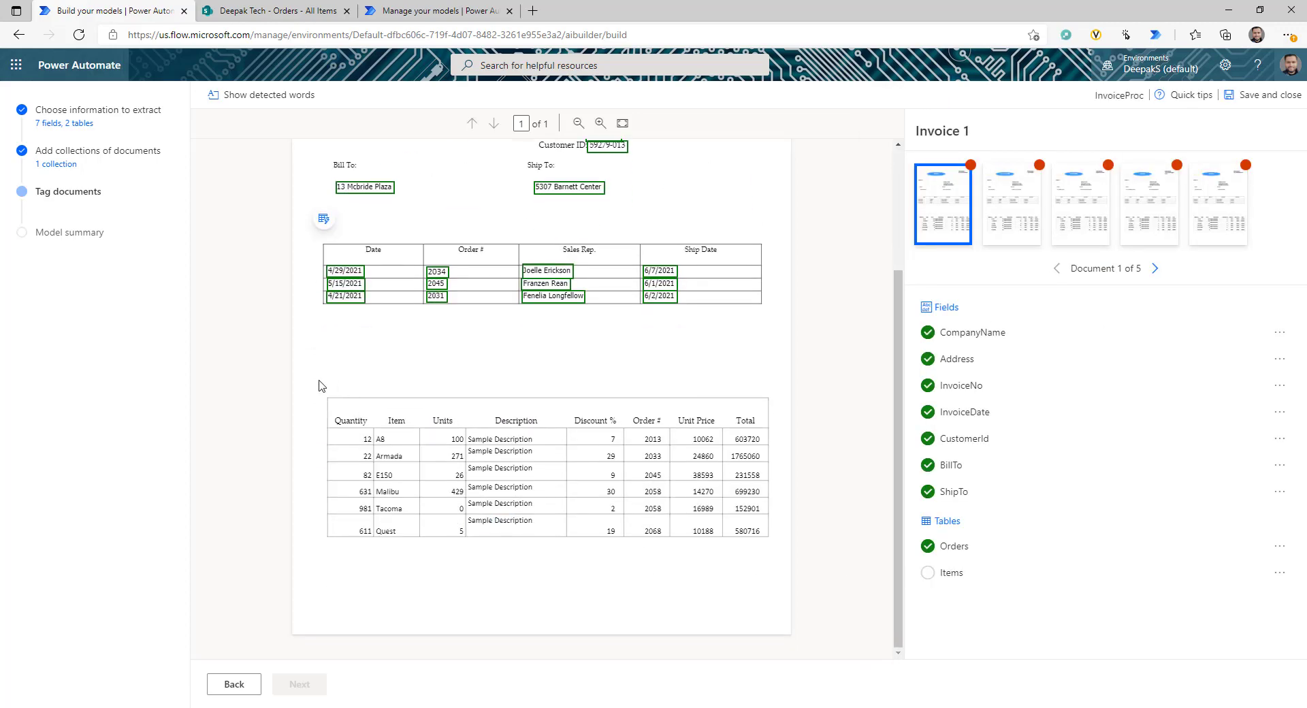
Mark the invoice's line-item table as Items, tag the values of its six rows from Qty to Total, and finish tagging it
drag(308, 379, 772, 579)
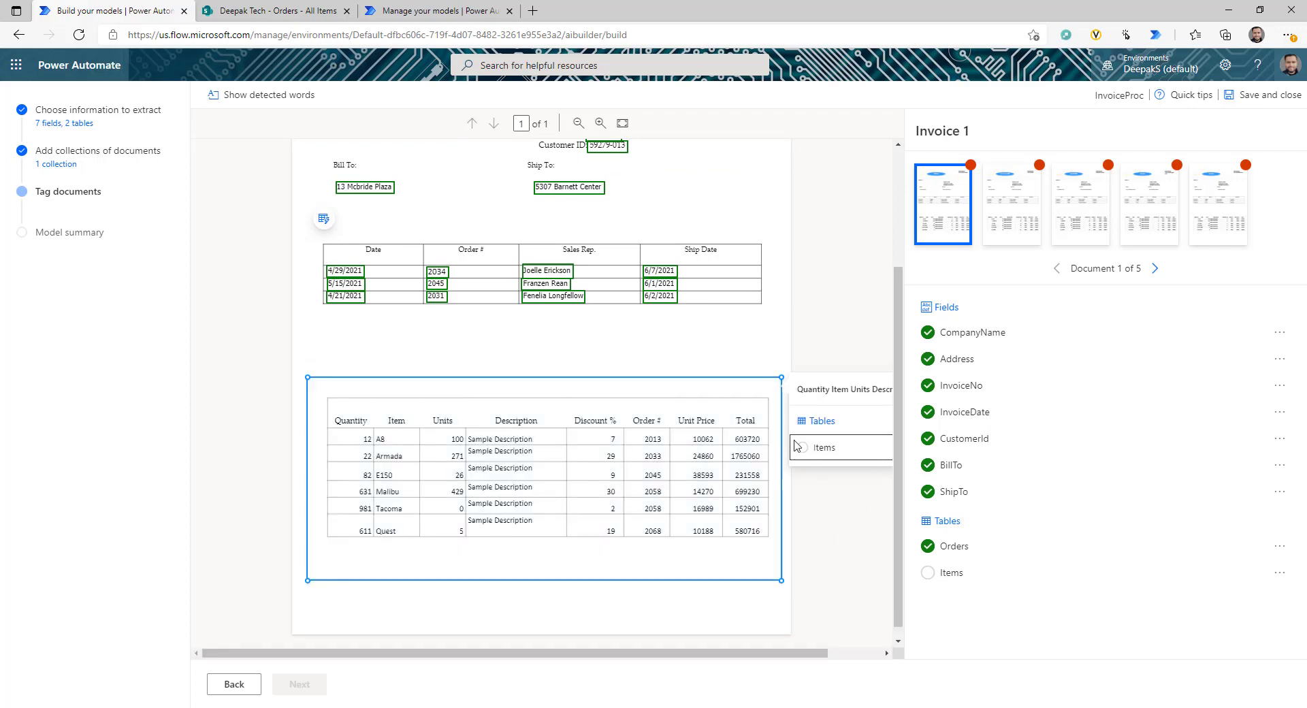
click(805, 449)
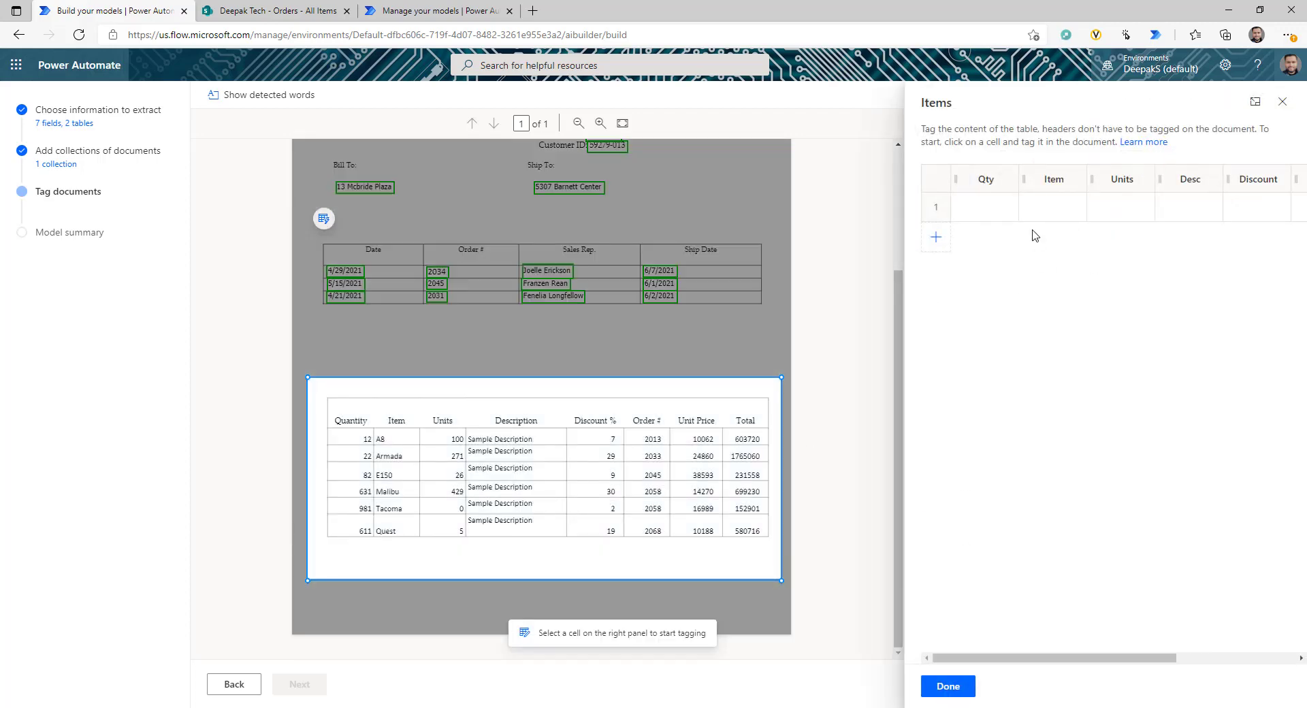
click(972, 219)
click(368, 439)
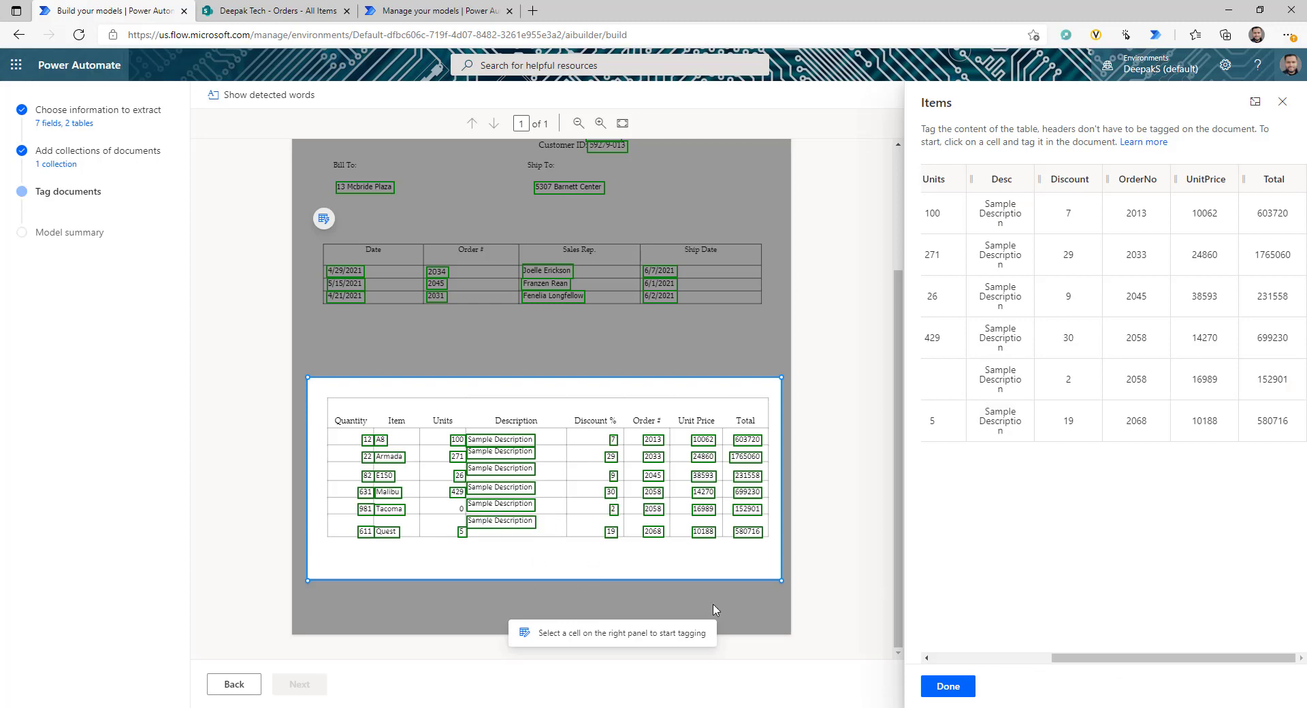
click(942, 697)
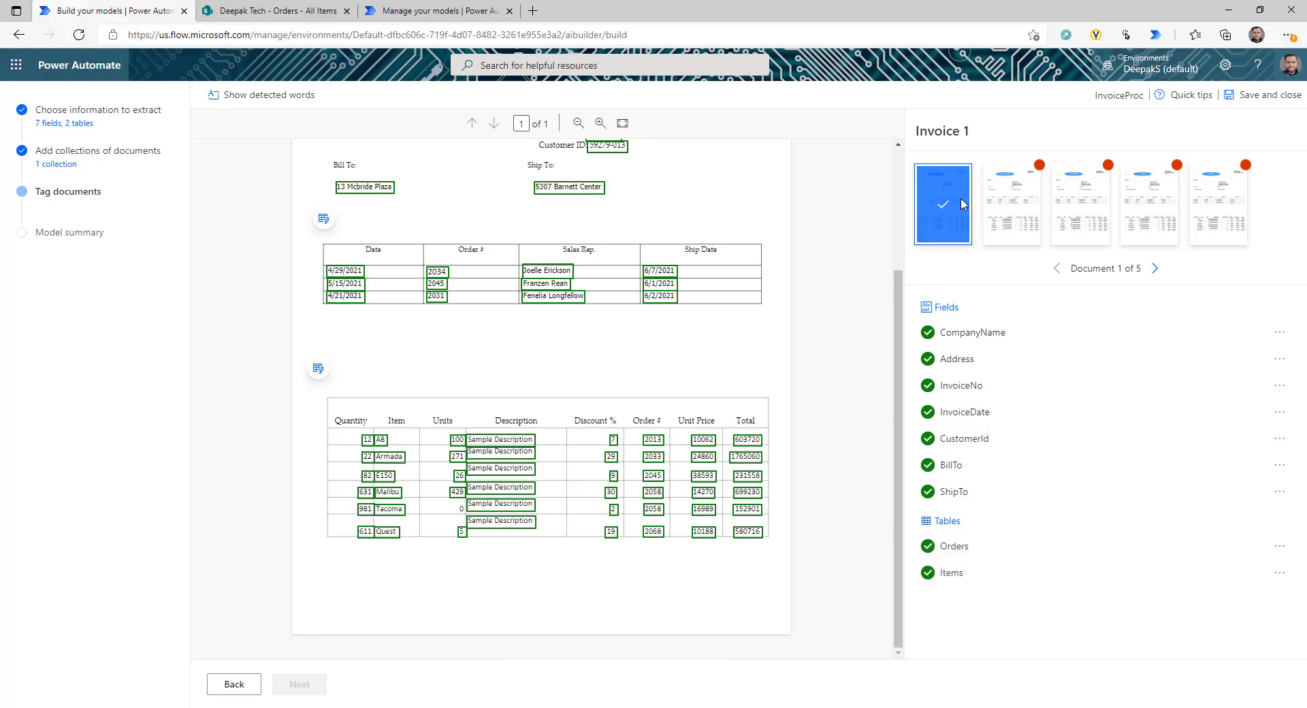
Review the remaining tagged documents, proceed to the model summary, and train the form processing model
click(1034, 232)
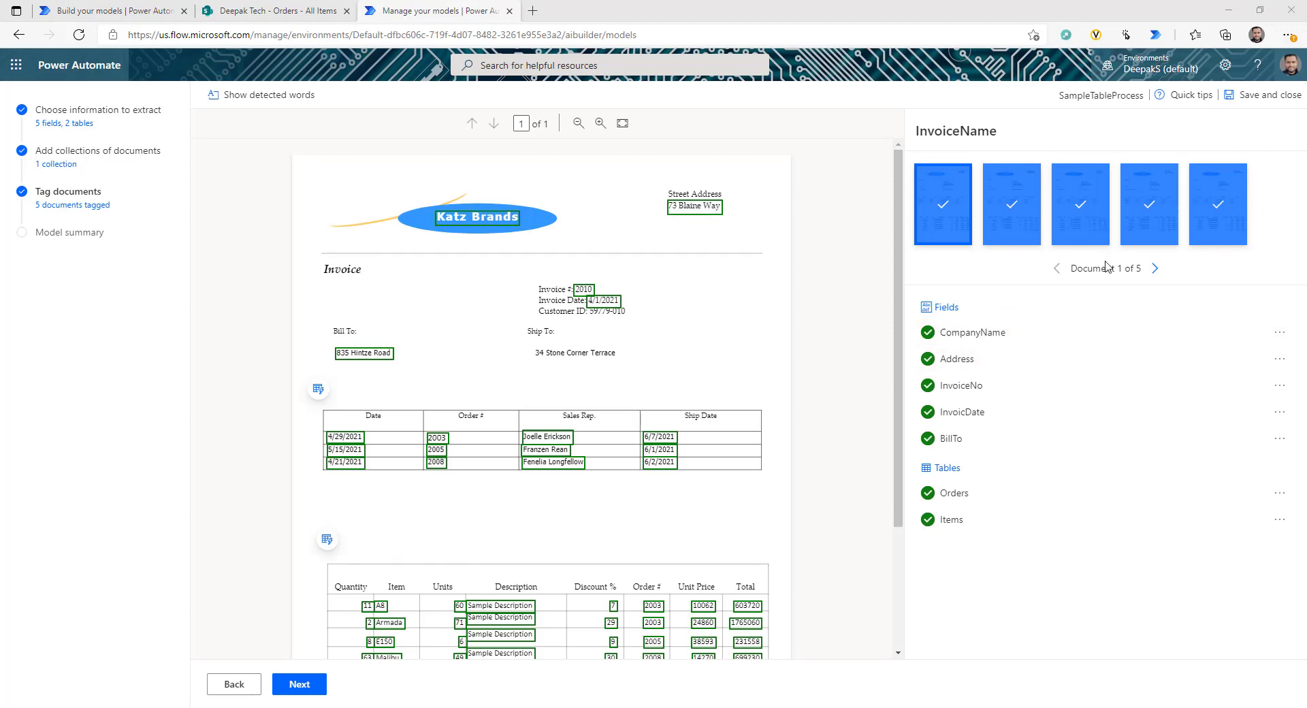
click(1082, 219)
click(1157, 218)
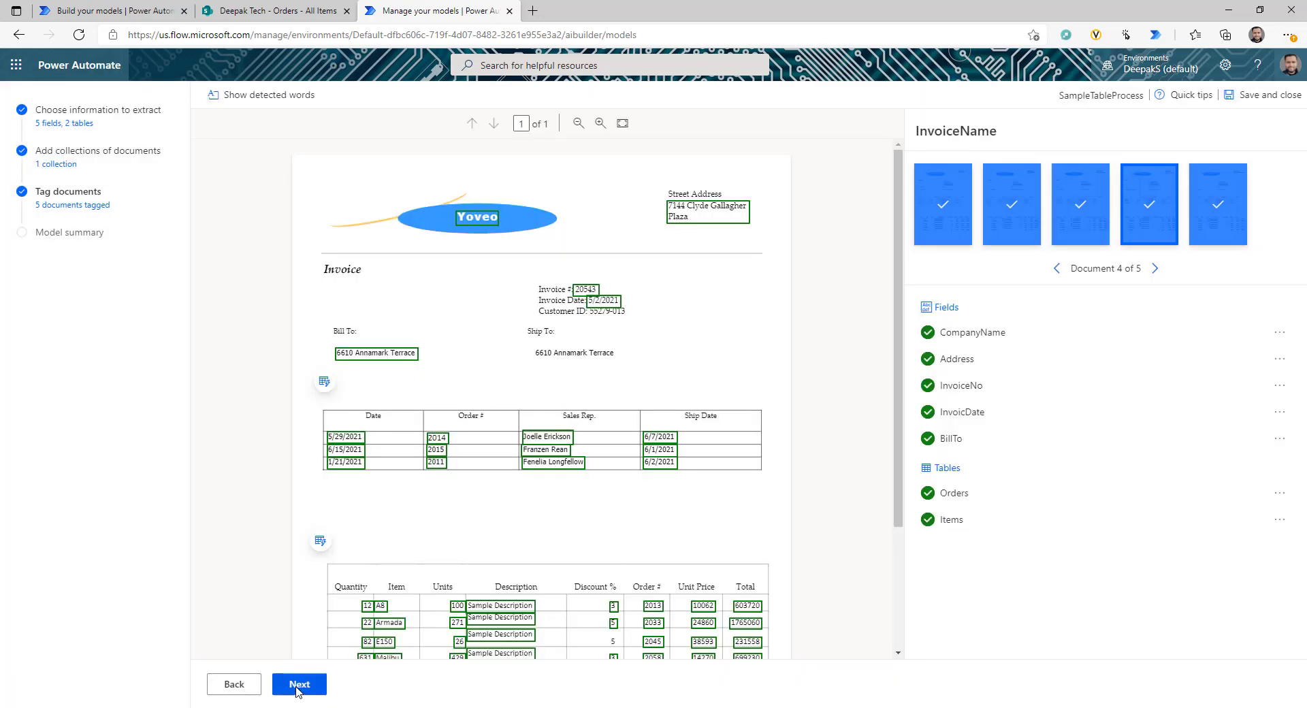
click(298, 685)
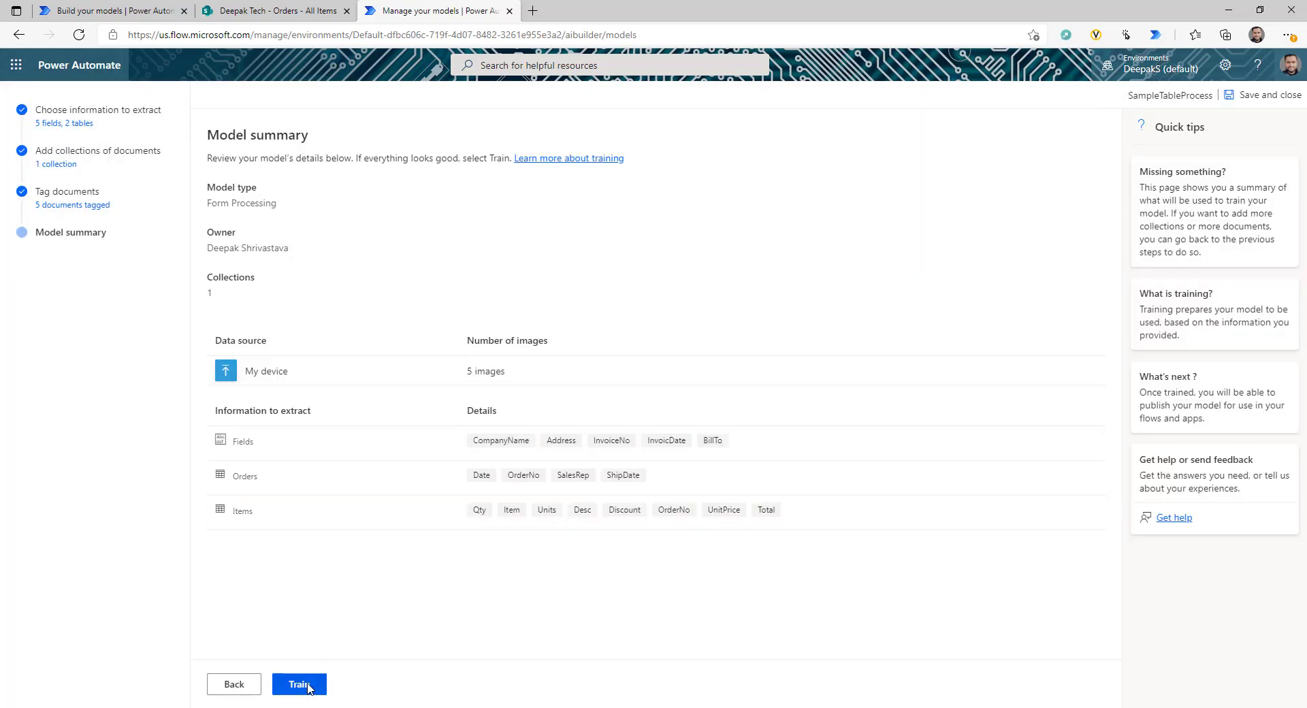
click(310, 685)
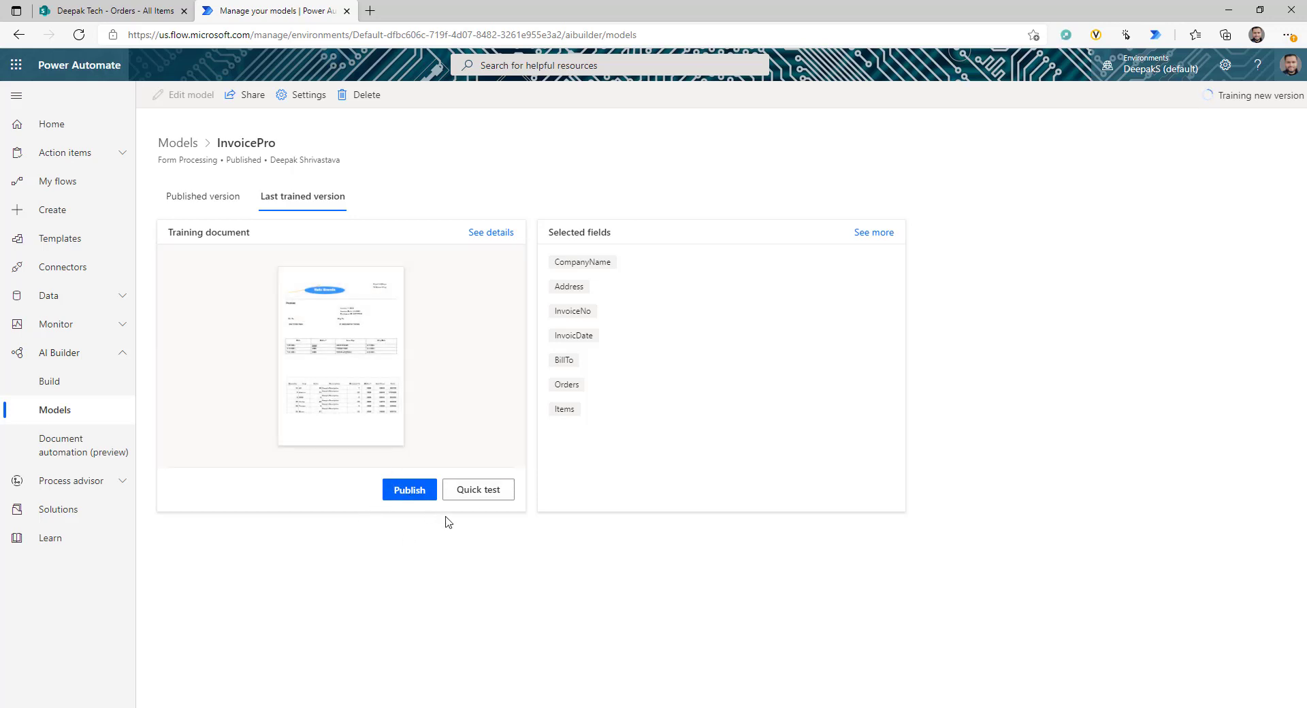
Run a quick test of the last trained version with an invoice uploaded from the device, and examine the detected fields' confidence scores
click(486, 496)
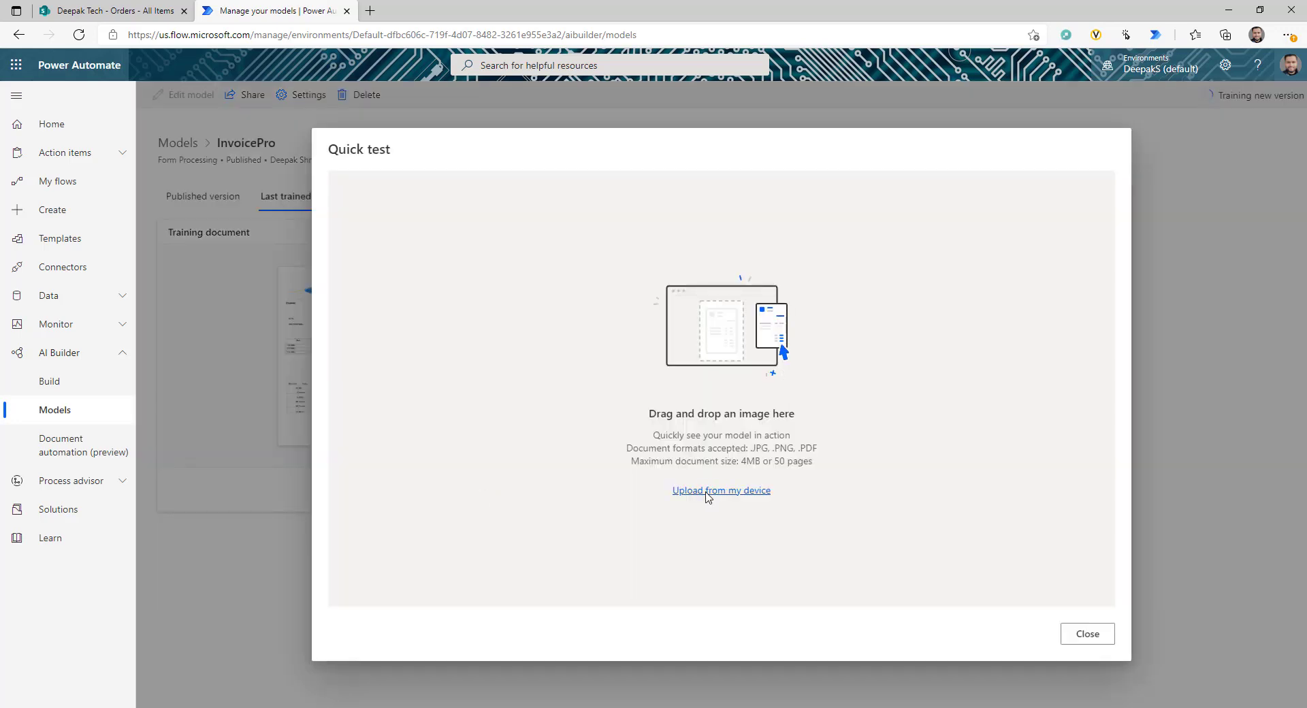
click(529, 454)
double_click(285, 135)
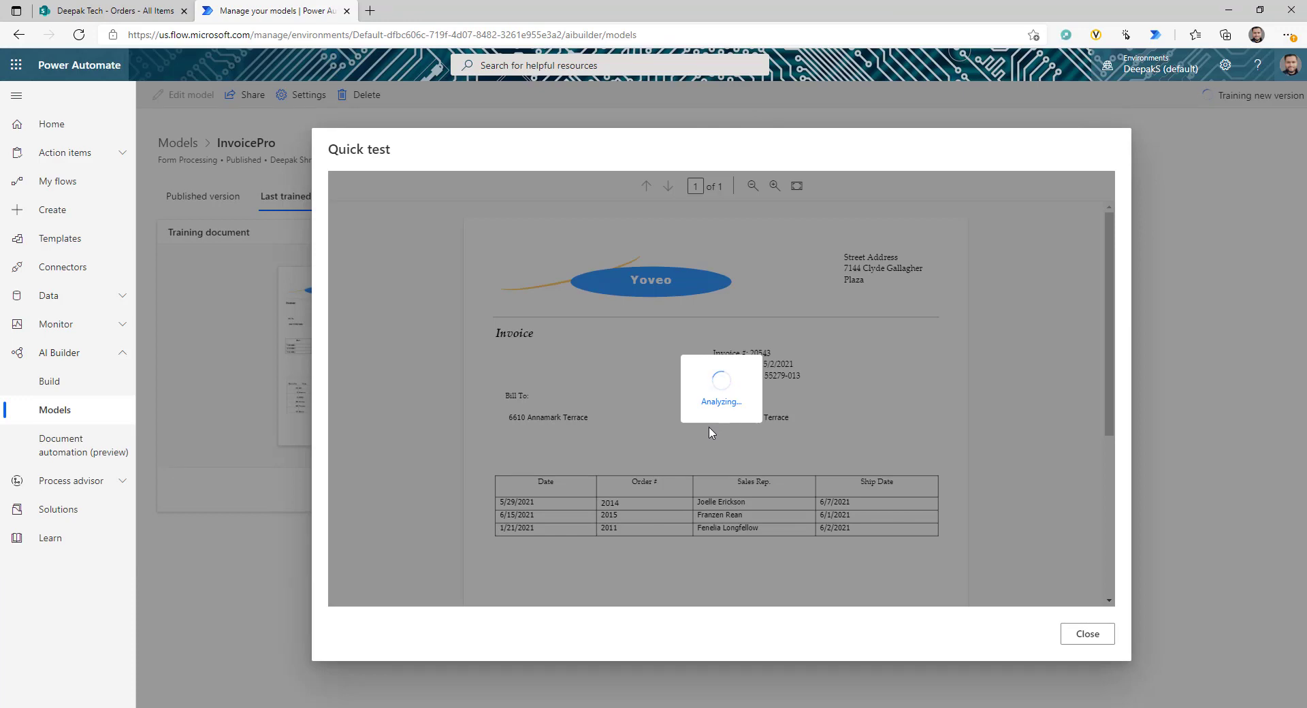
mouse_move(654, 285)
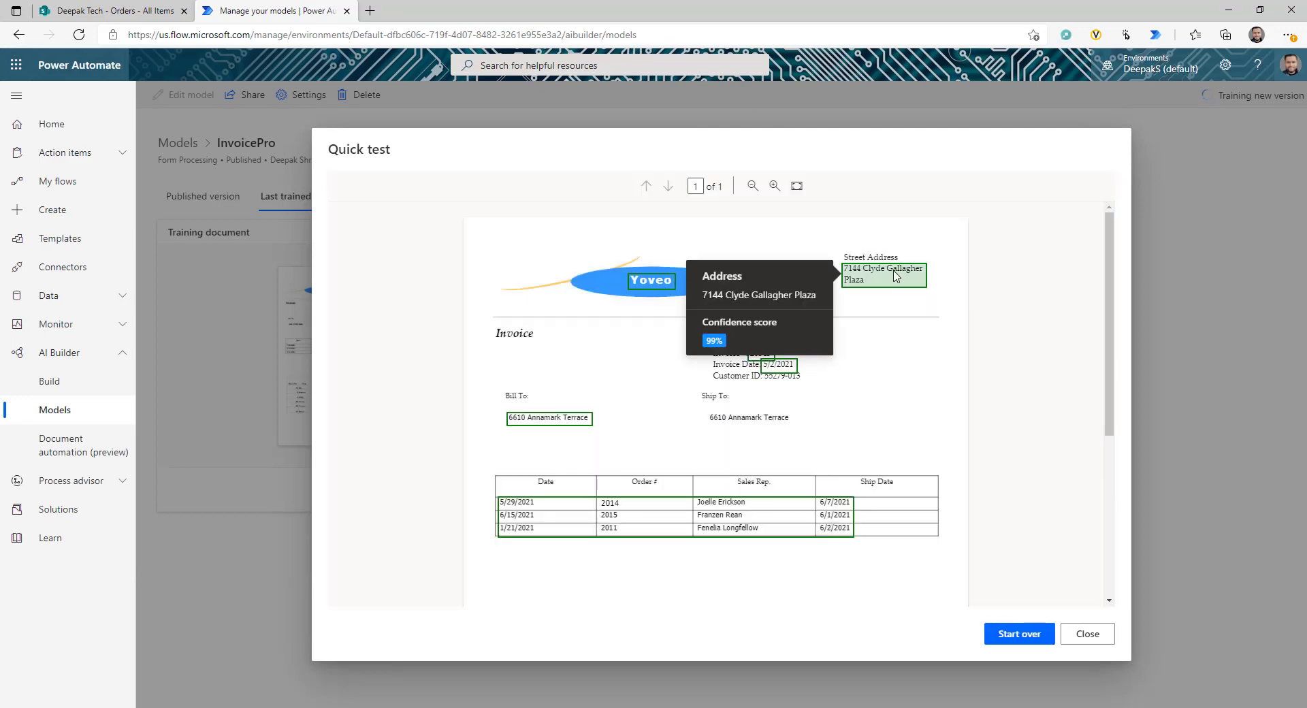
mouse_move(782, 373)
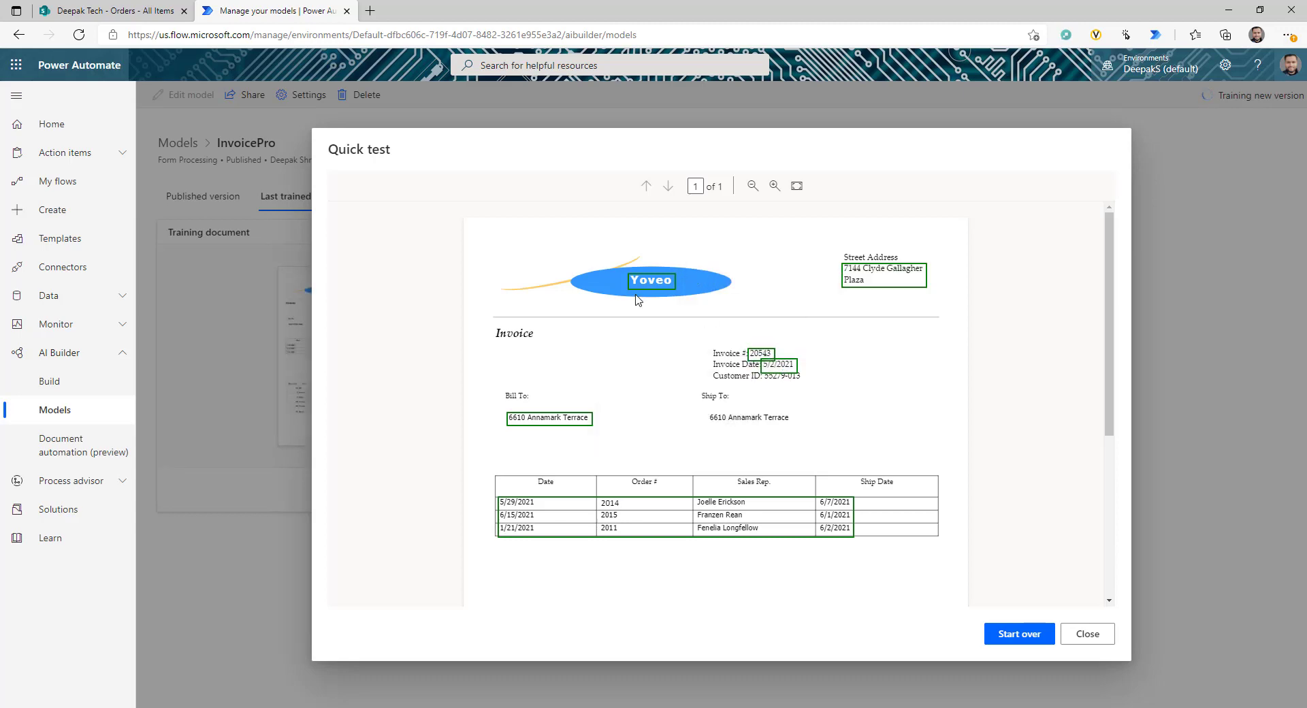
key(Escape)
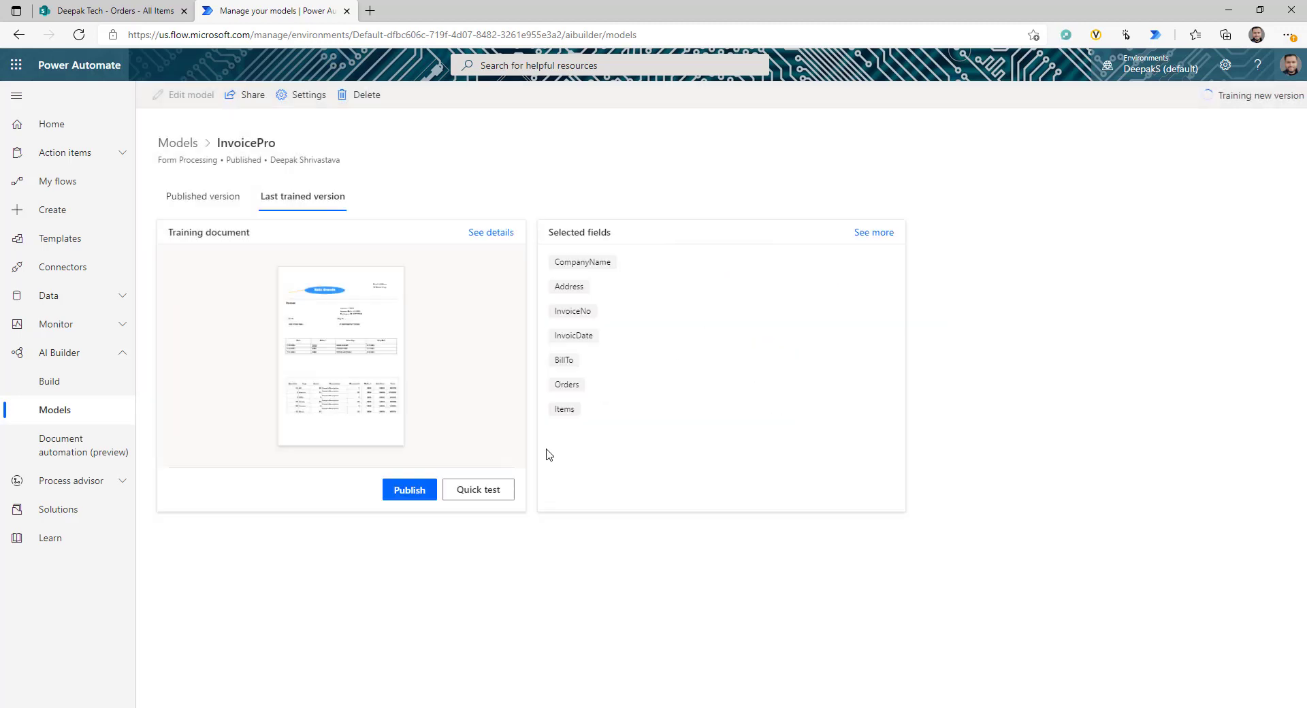
Publish the last trained version of the InvoicePro model
click(407, 490)
click(729, 437)
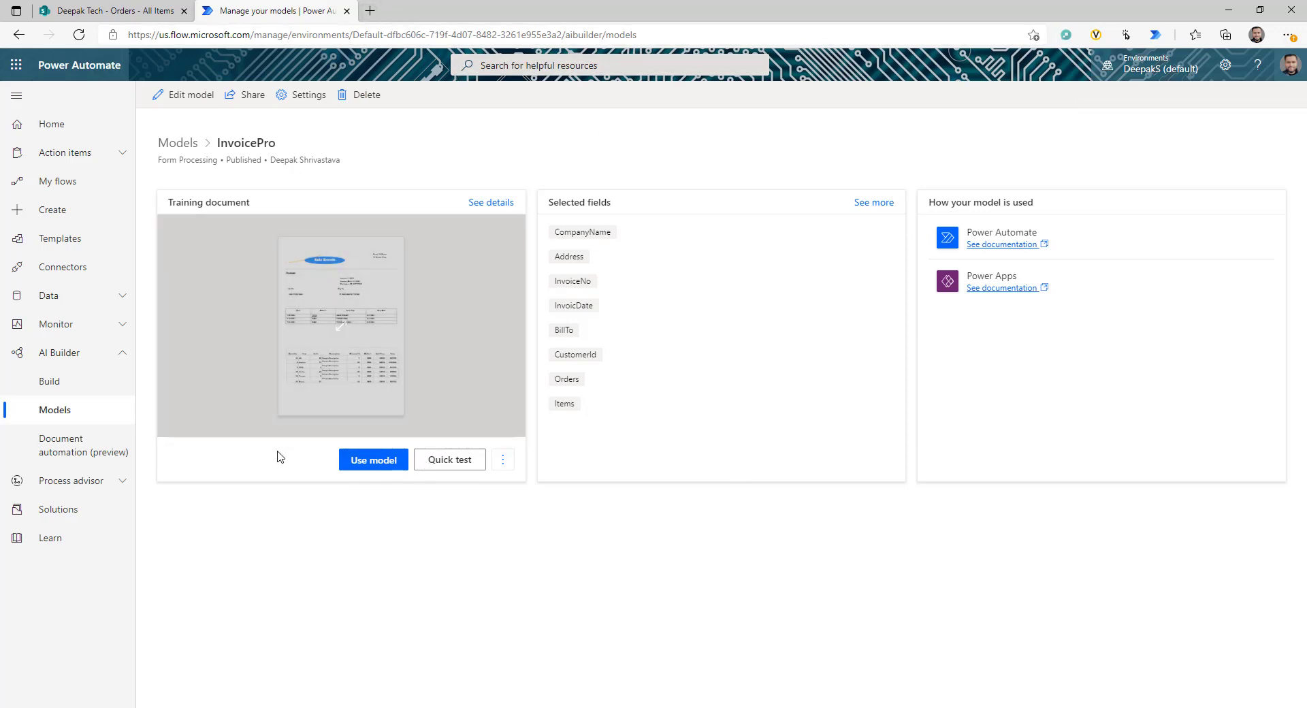
Open flow.microsoft.com in a new browser tab and go to the page for creating flows
click(370, 10)
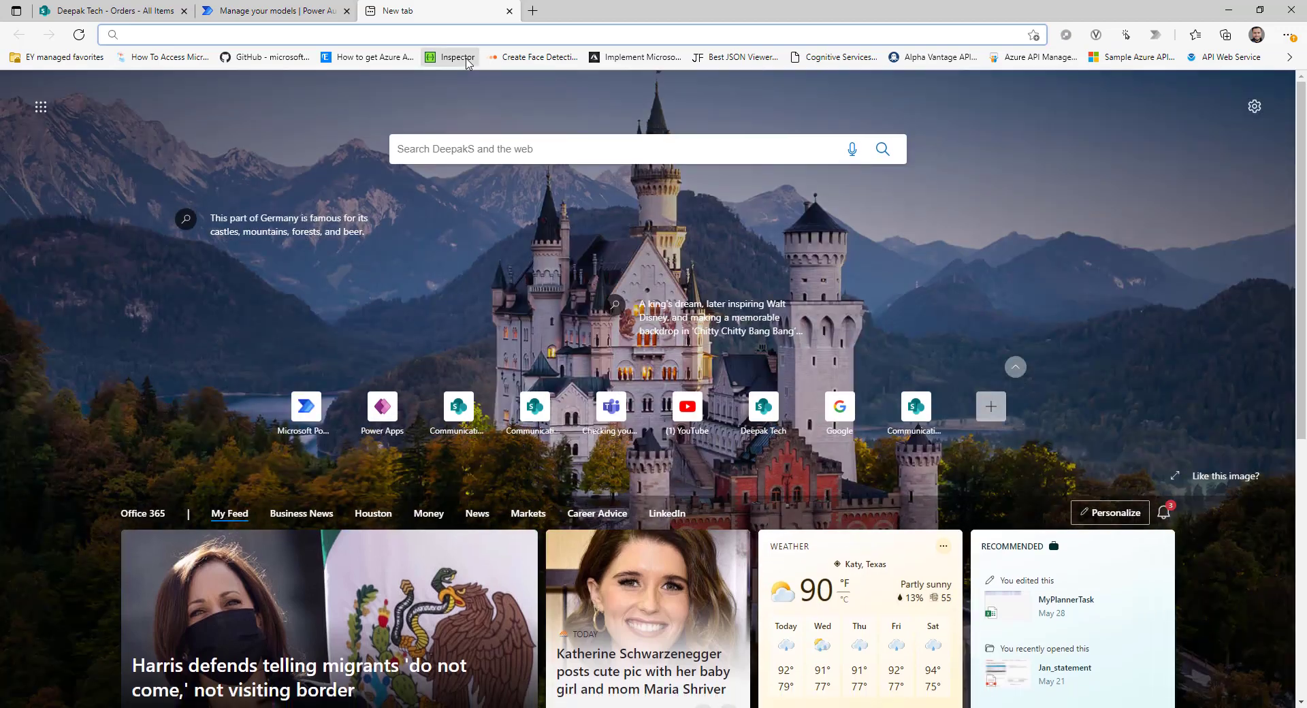
text(flow.microsoft.com/)
click(467, 64)
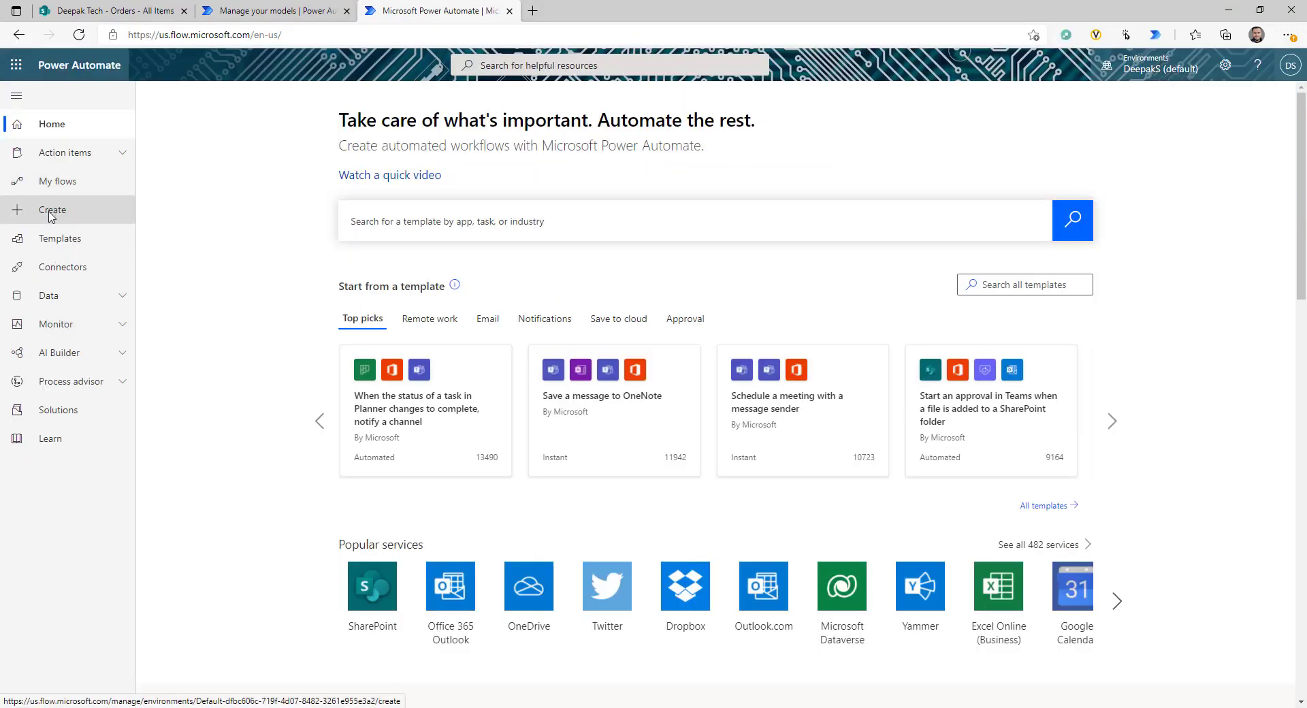
click(50, 216)
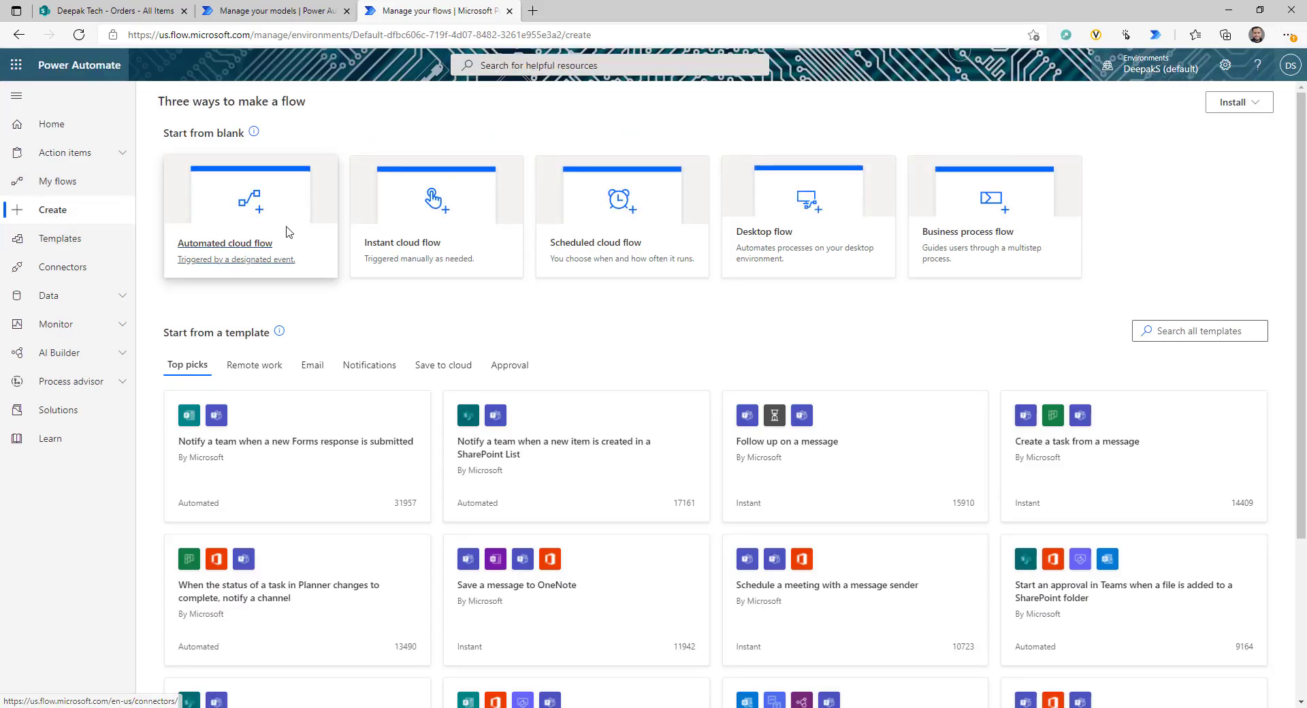
Create an automated cloud flow named InvoiceProc with SharePoint's When a file is created (properties only) trigger, and list its site address choices
click(283, 222)
text(InvoiceProc)
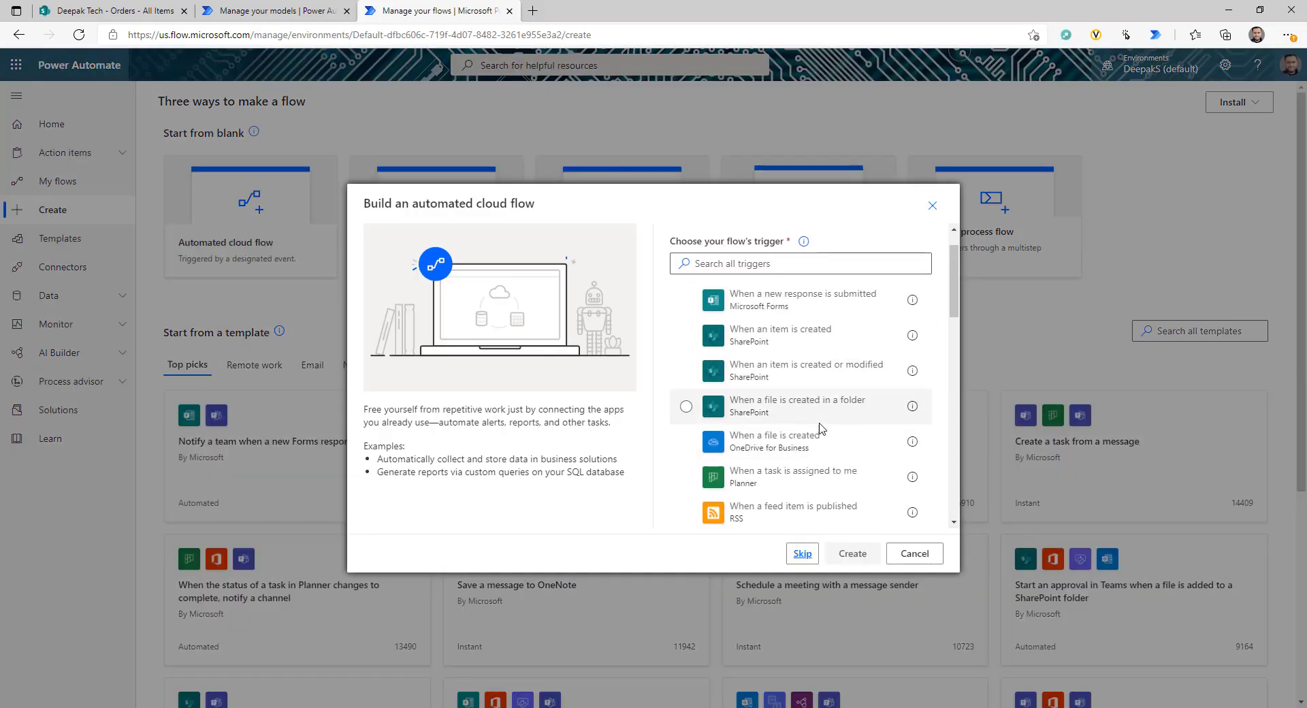
scroll(766, 436, down, 3)
double_click(783, 490)
click(896, 166)
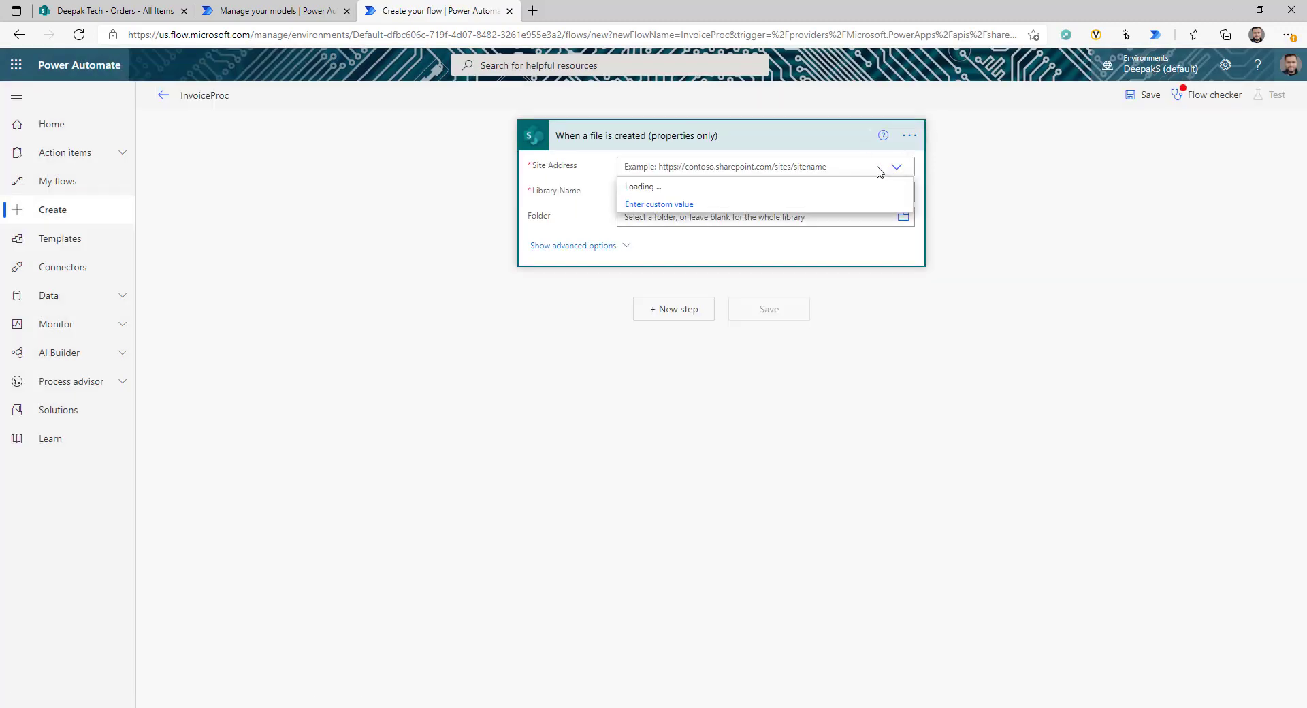
Add SharePoint's Get file content action after the trigger
click(673, 308)
text(get)
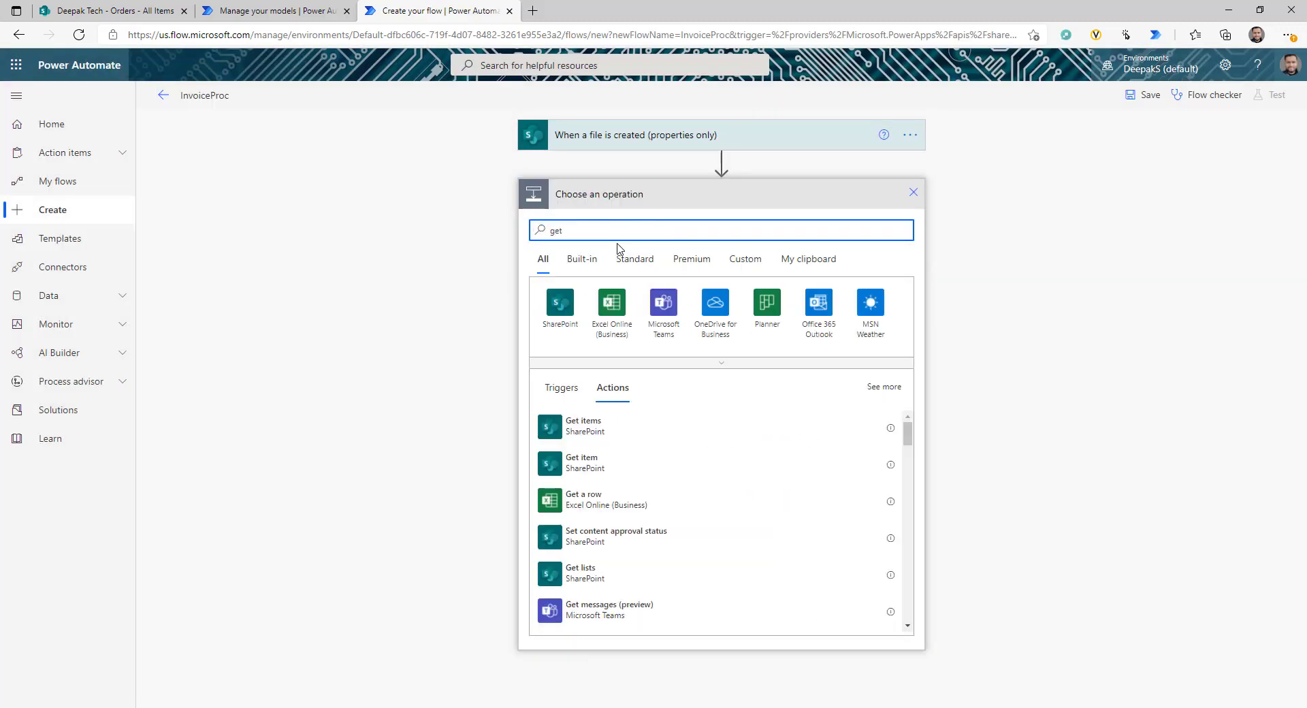
key(BackSpace)
key(BackSpace)
key(BackSpace)
text(sharep)
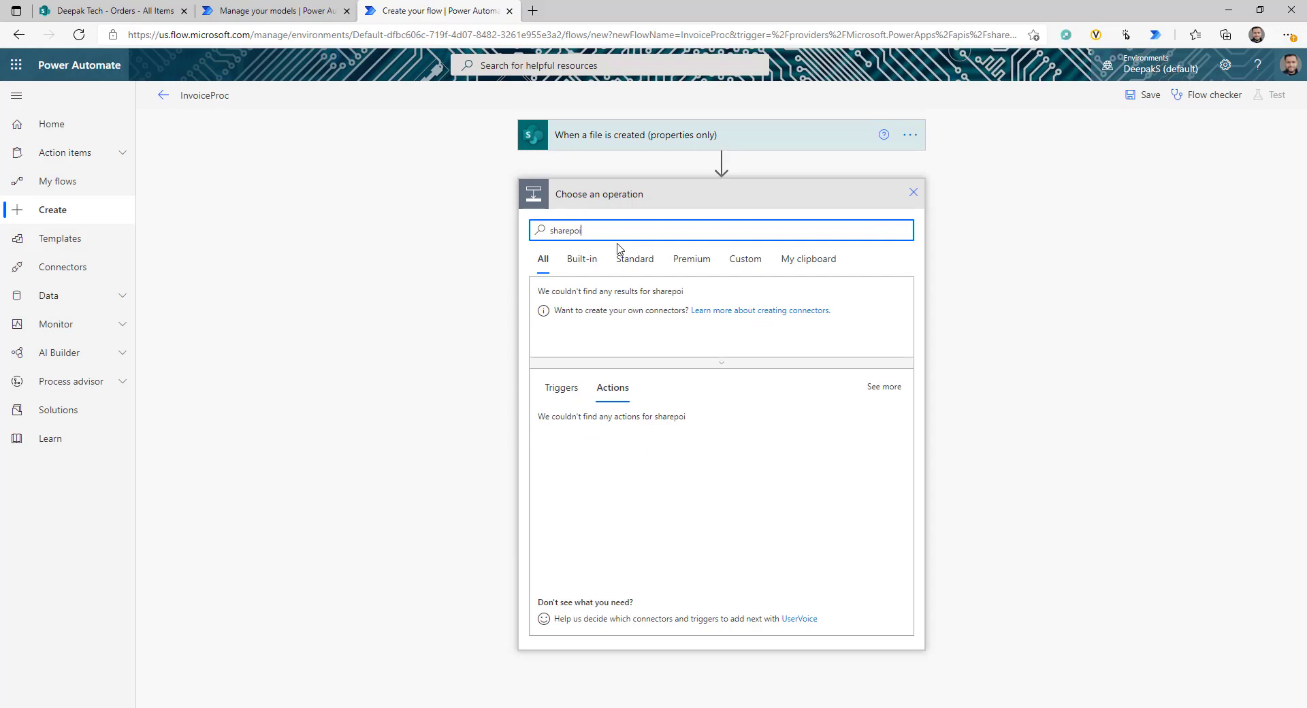
text(oi)
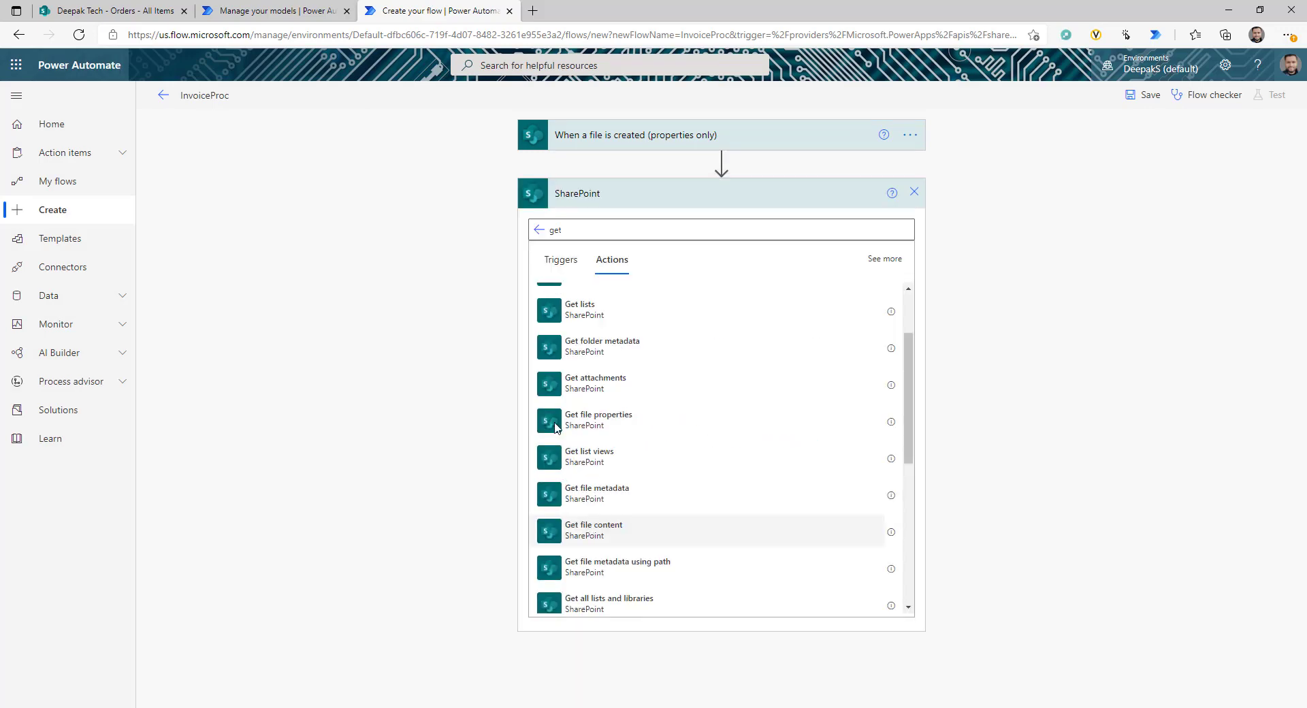
click(590, 531)
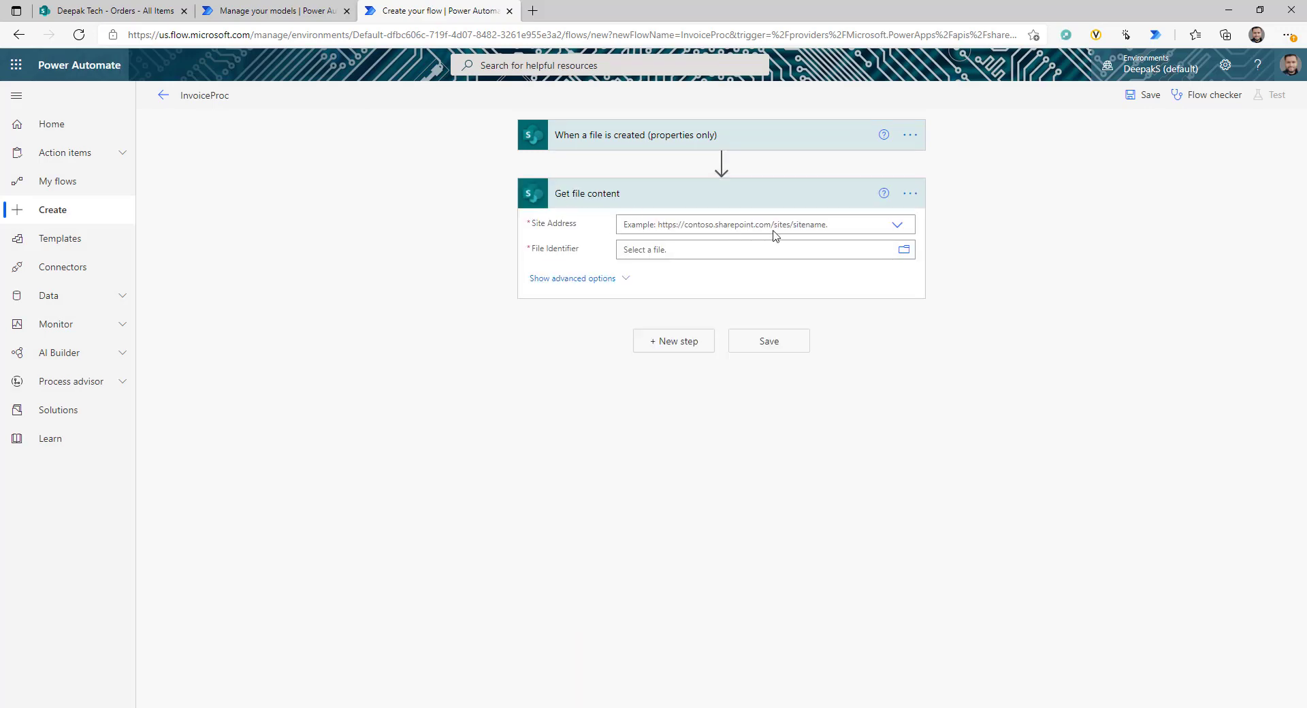
Set the Get file content action's site address to Deepak Tech and its file identifier to the trigger's Identifier
click(897, 225)
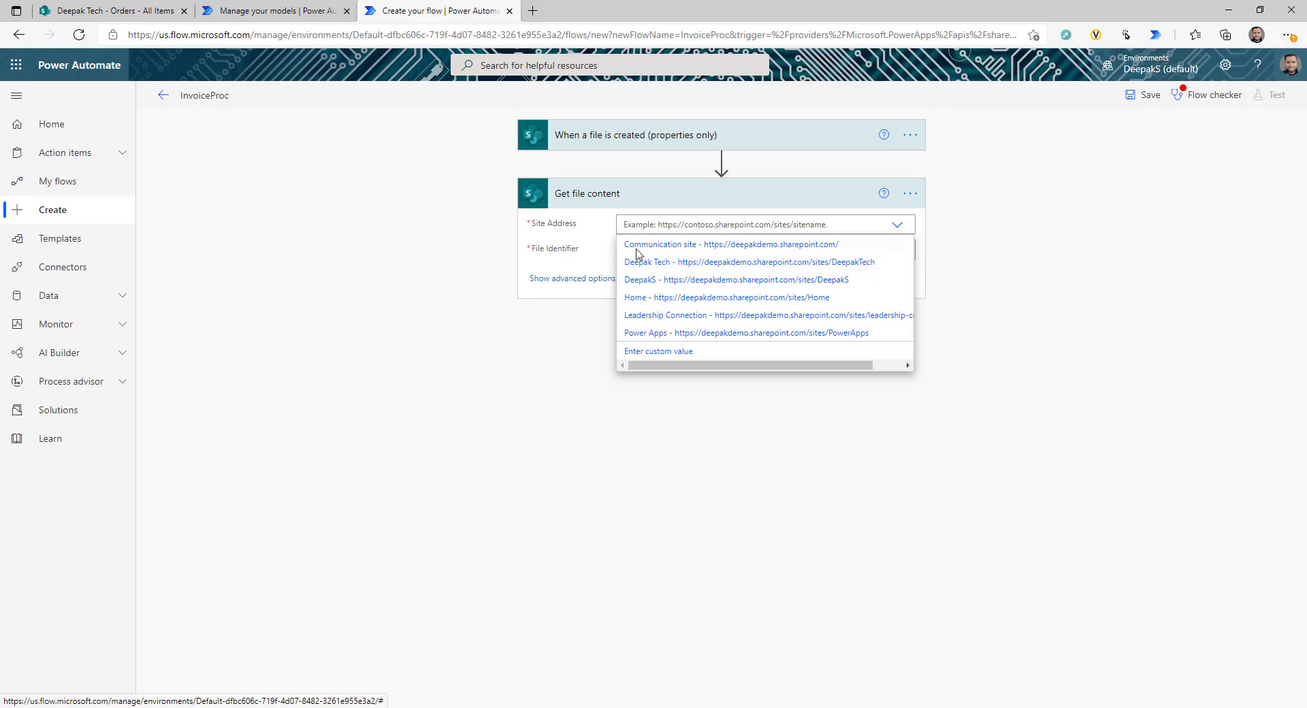
click(640, 261)
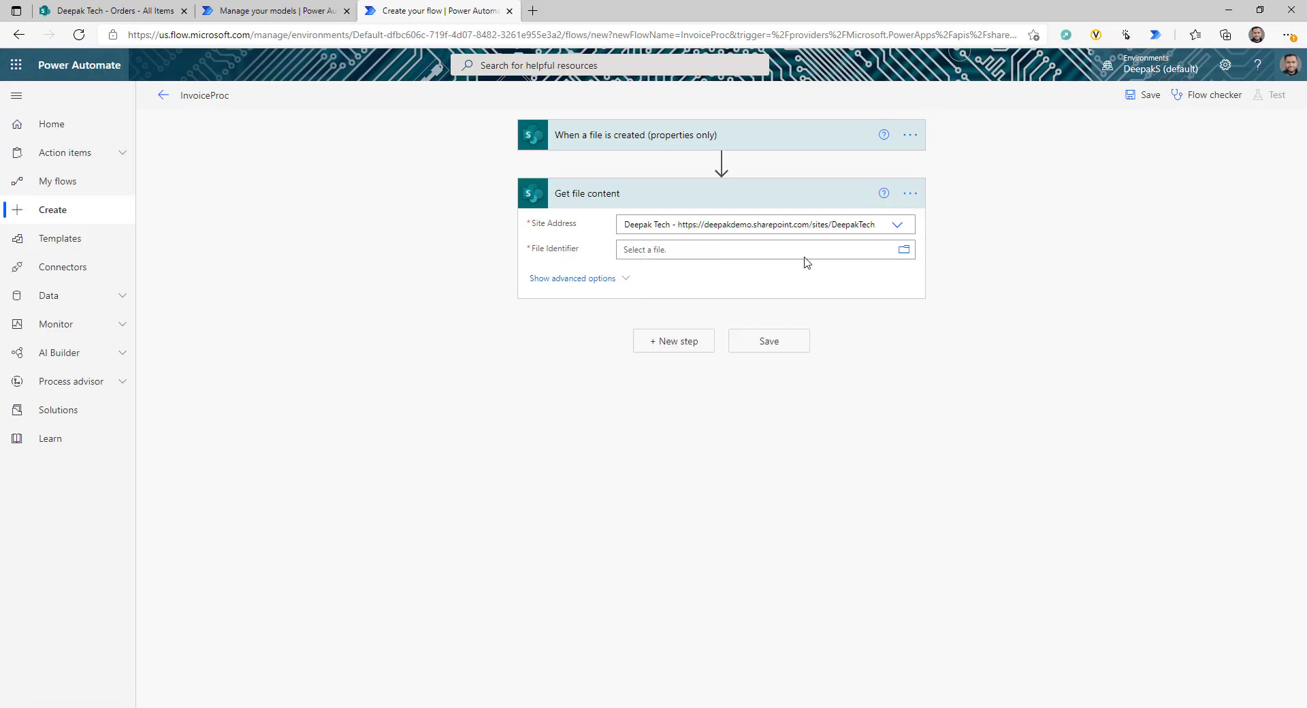
click(706, 253)
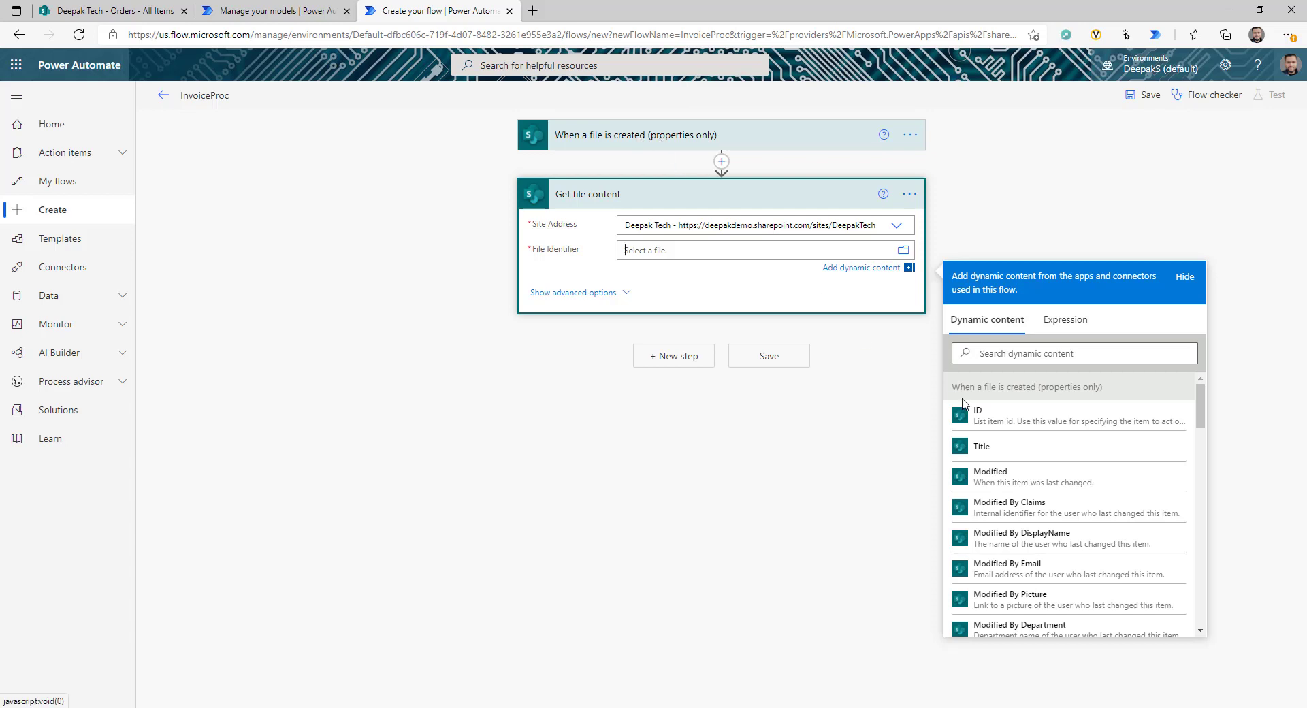
scroll(1048, 490, down, 5)
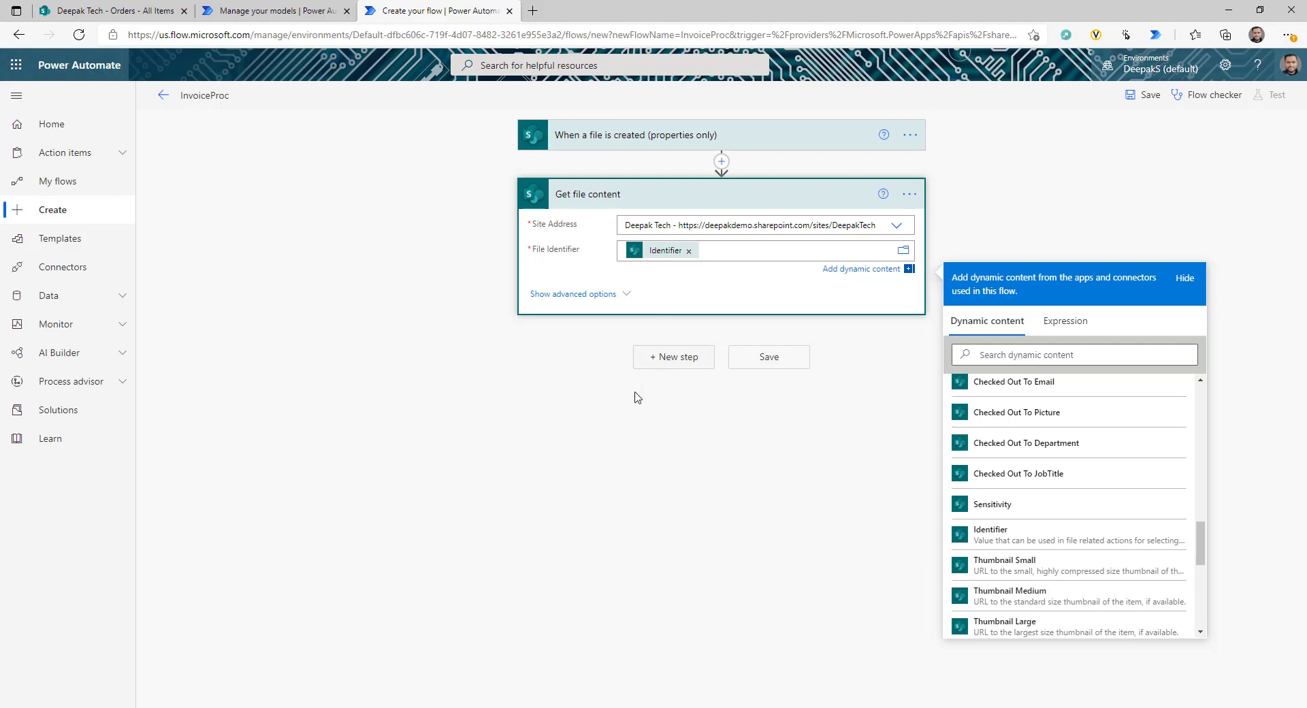
Add AI Builder's Process and save information from forms action after Get file content
click(659, 356)
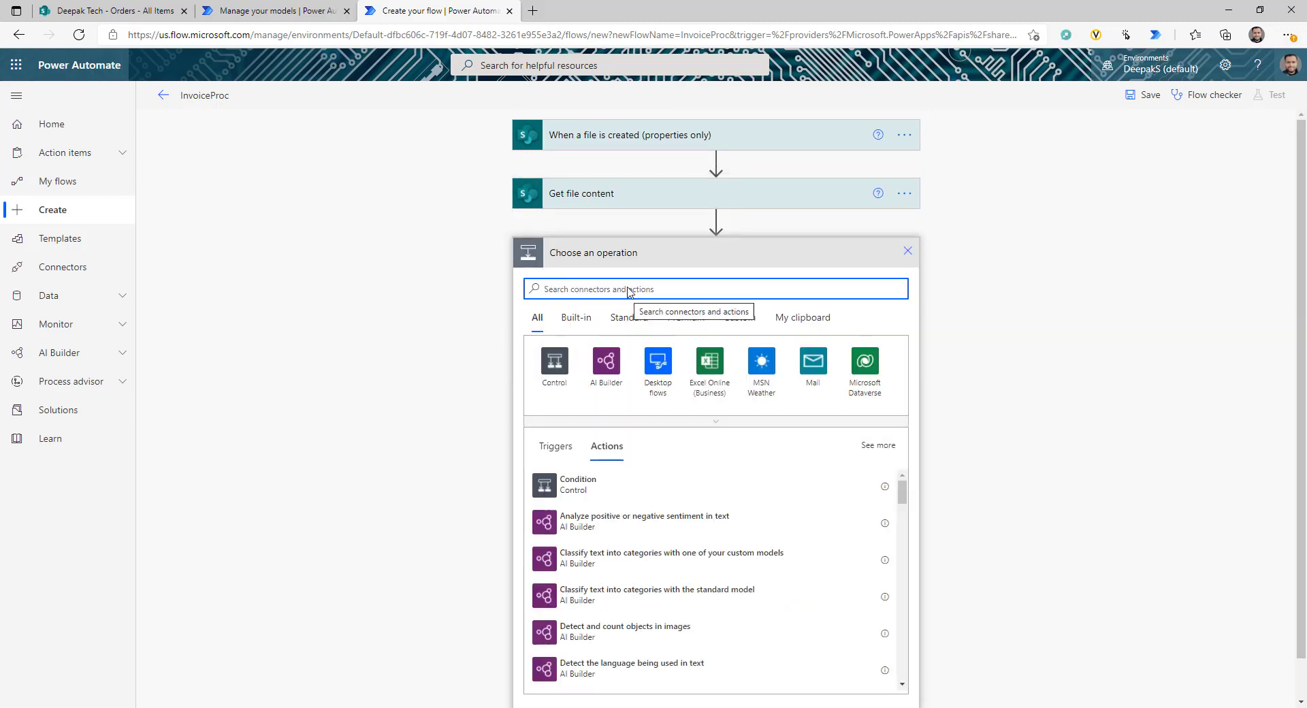
text(ai b)
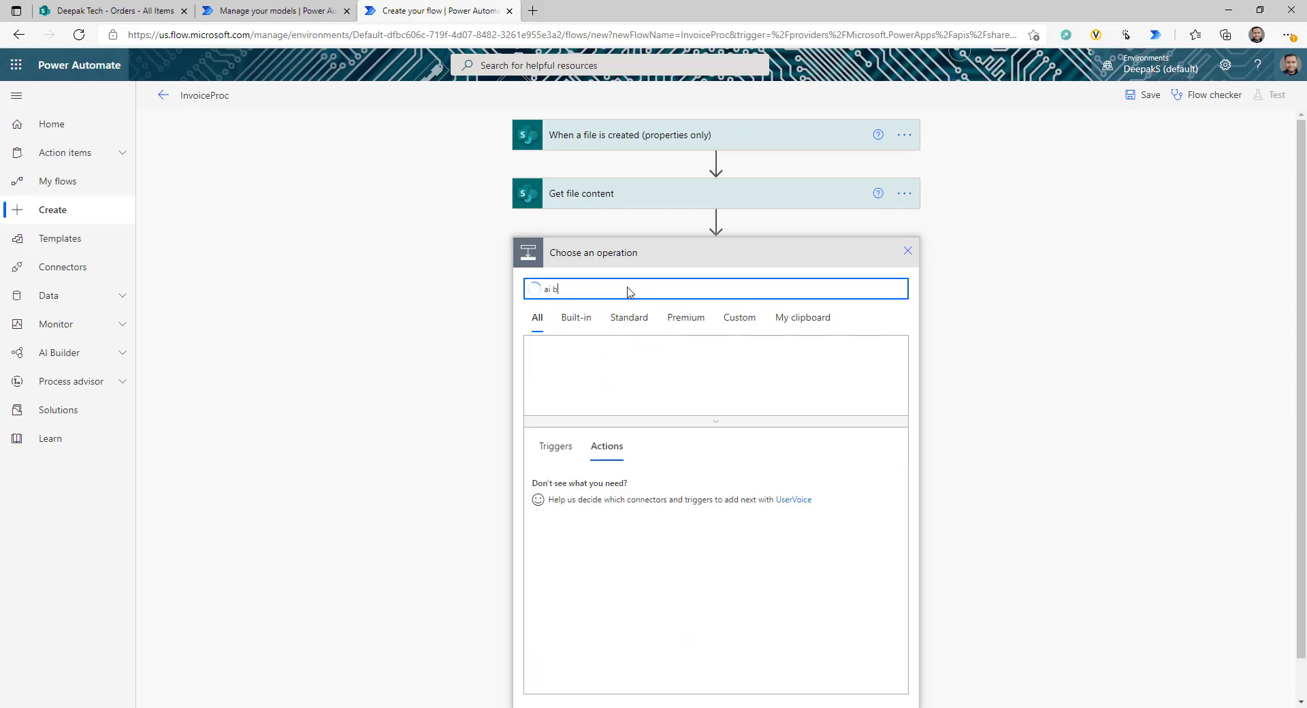
click(554, 361)
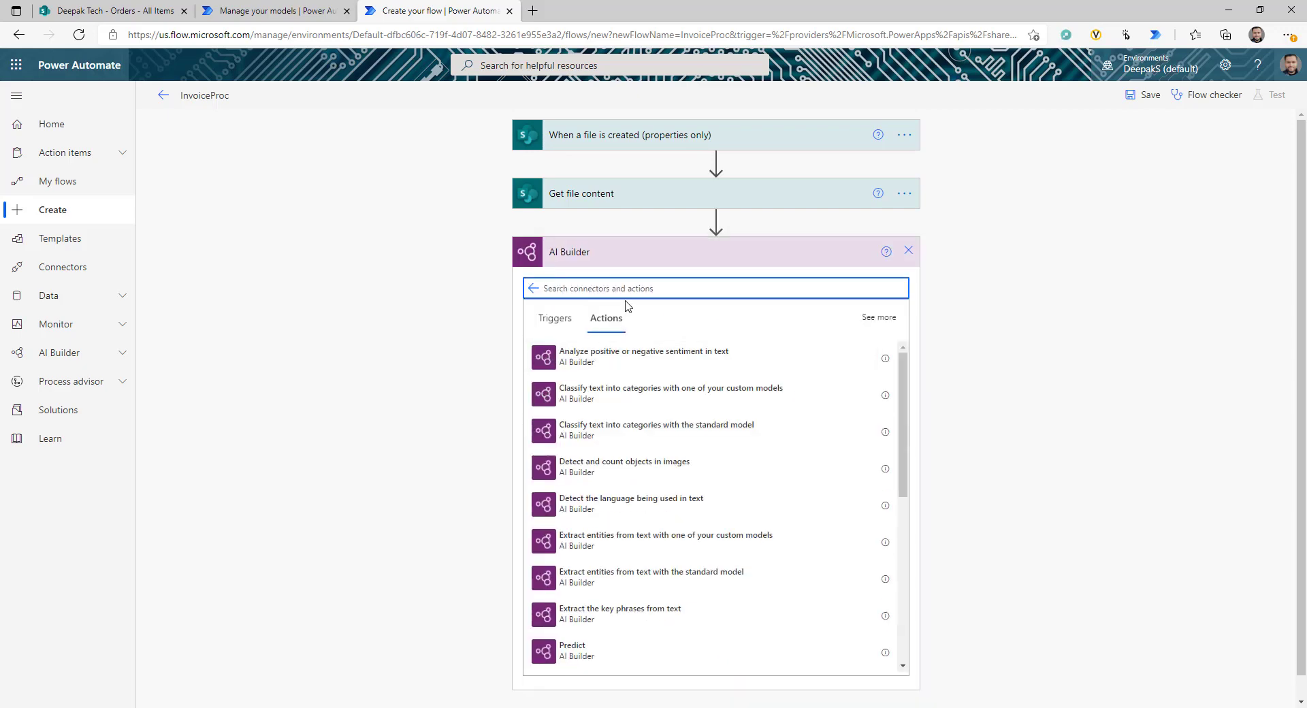
text(form)
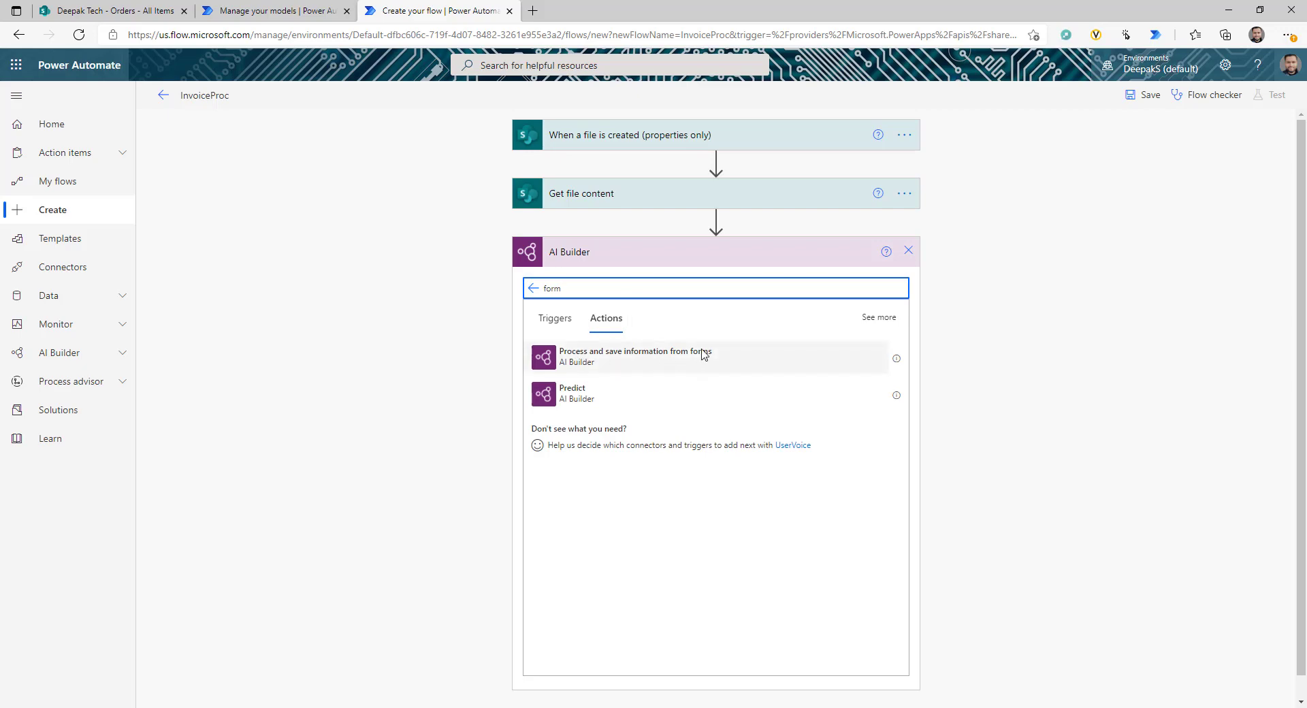
click(616, 360)
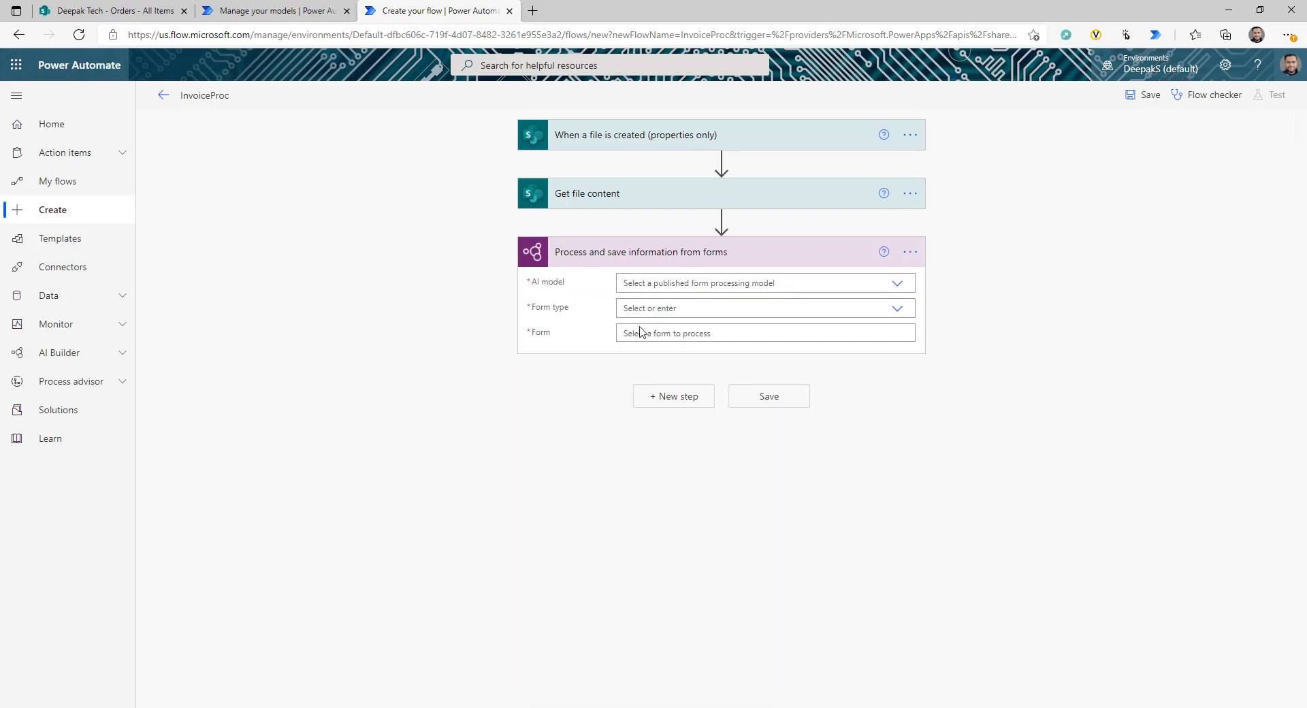
Set the form processing action's AI model to InvoicePro and its form type to PDF Document
click(896, 285)
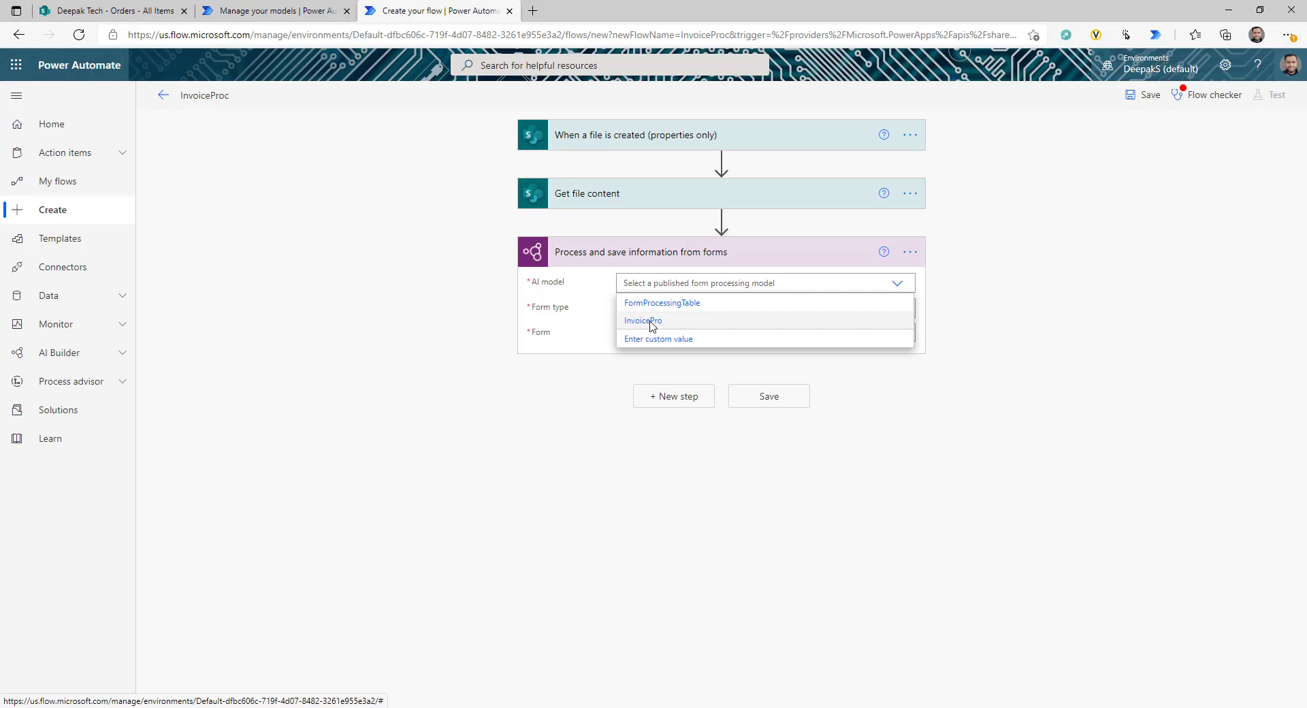
click(651, 321)
click(896, 308)
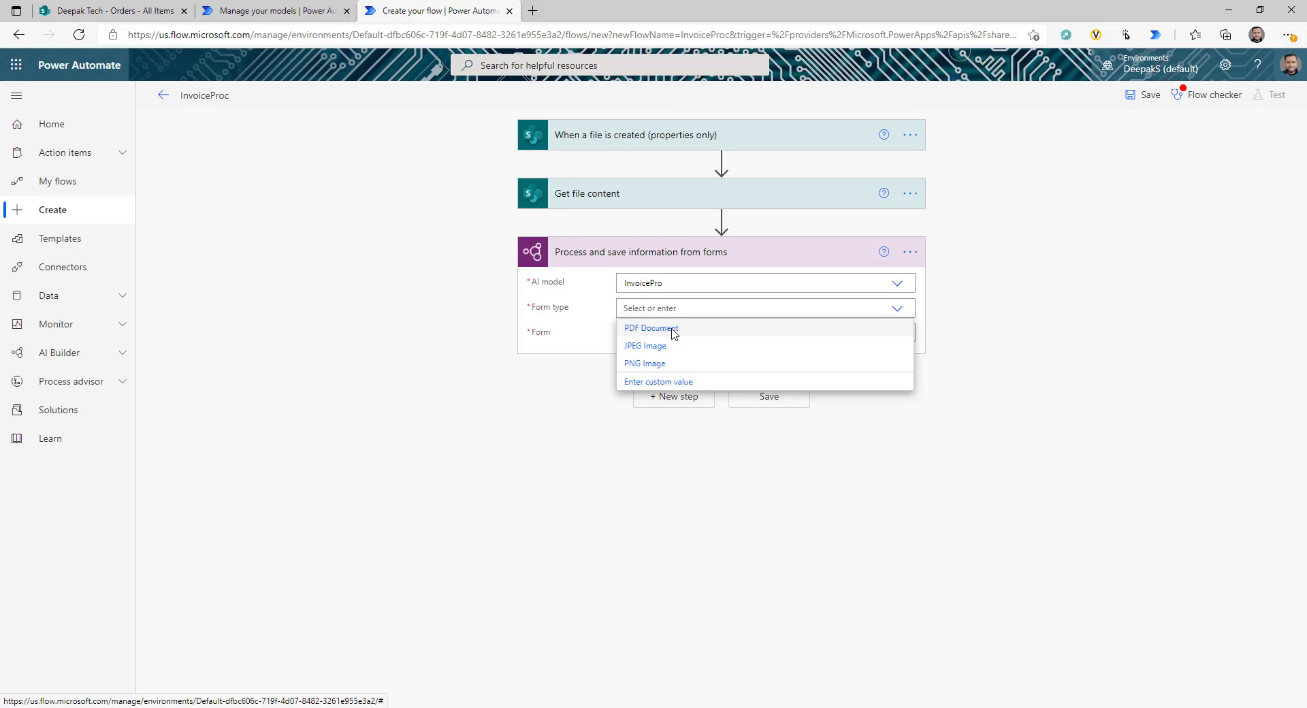
click(673, 330)
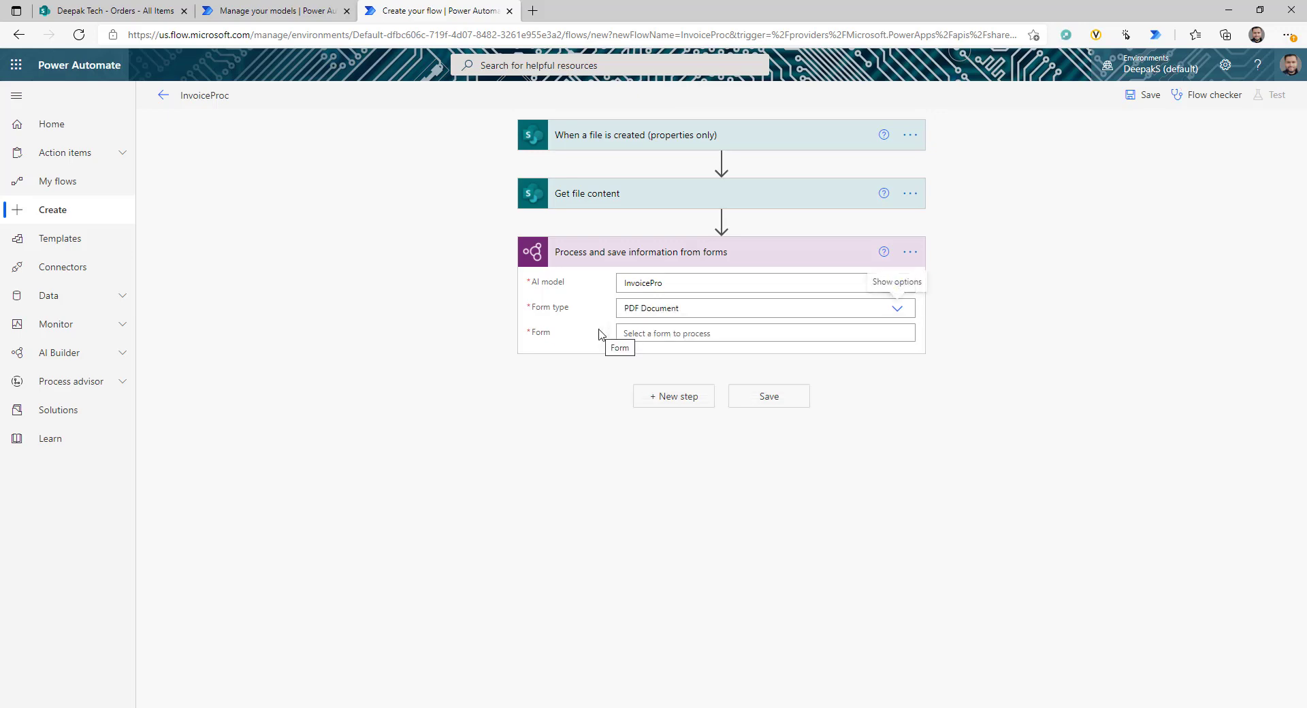
Set the form processing action's form to the File Content output of Get file content
click(765, 333)
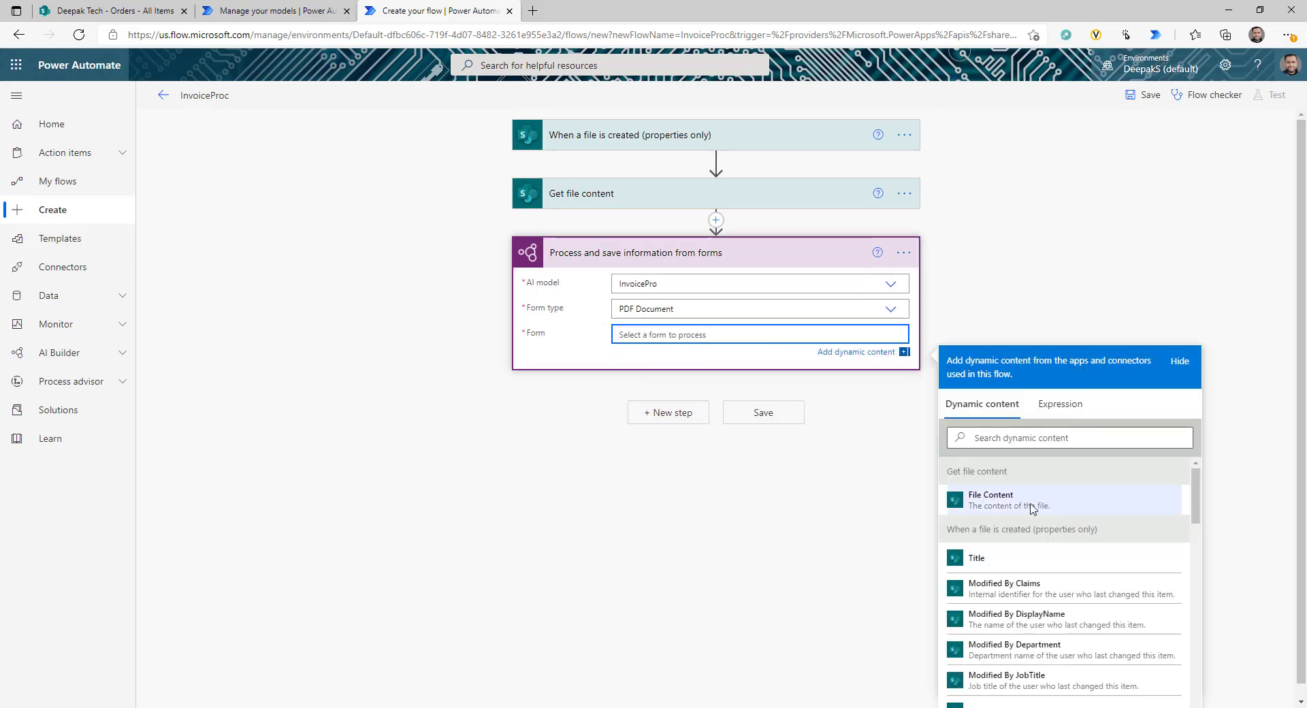
click(1033, 507)
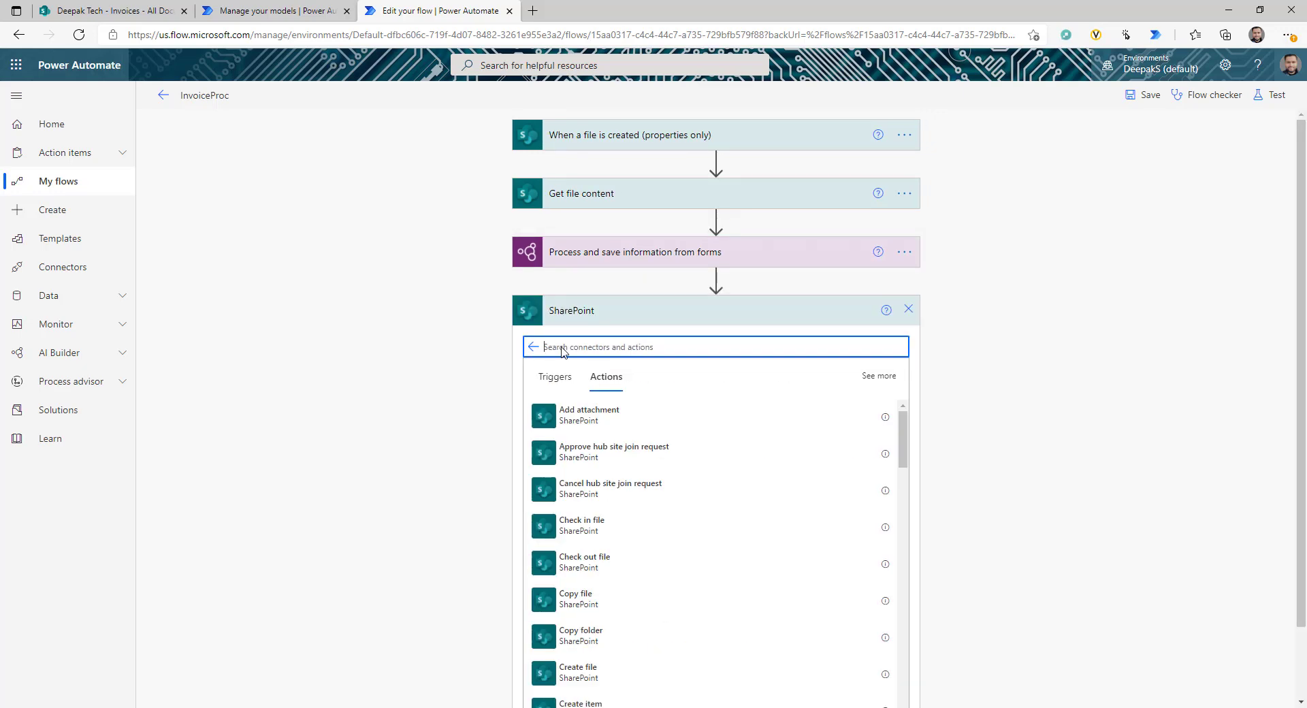
Add SharePoint's Update file properties action for Deepak Tech's Invoices library, with its Id set to the trigger's ID
text(update)
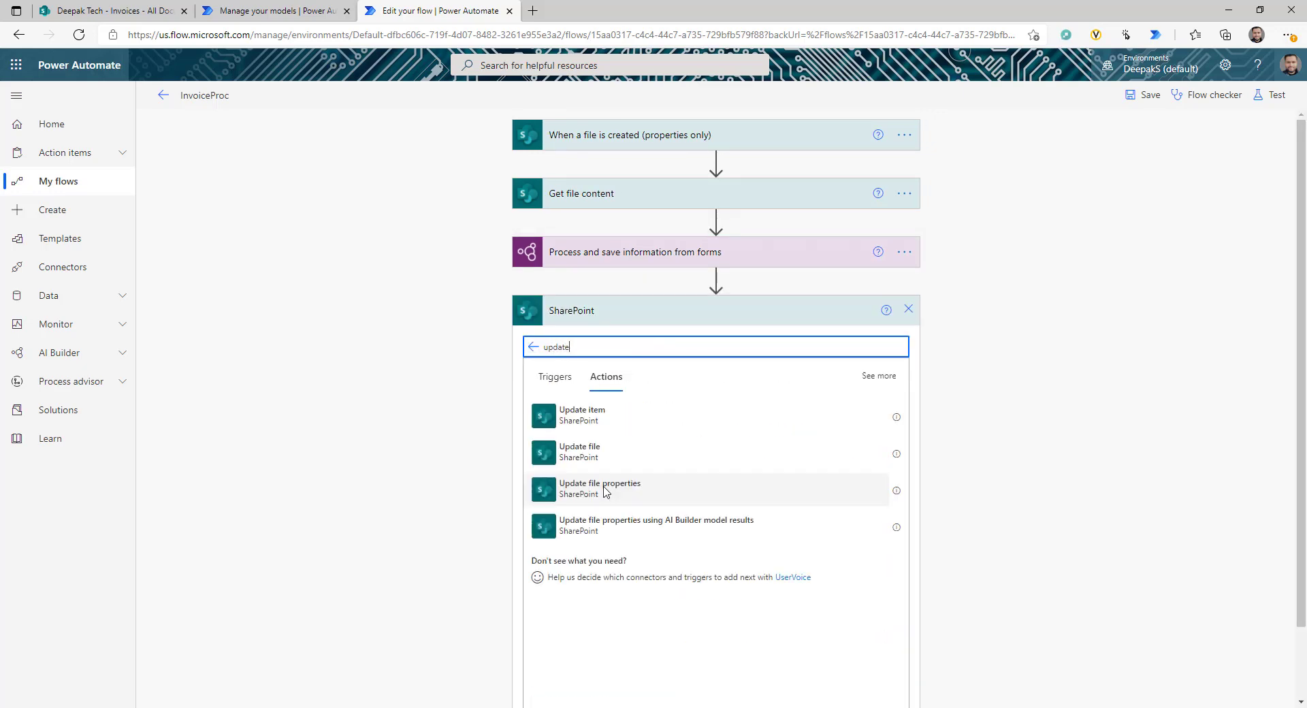
click(602, 488)
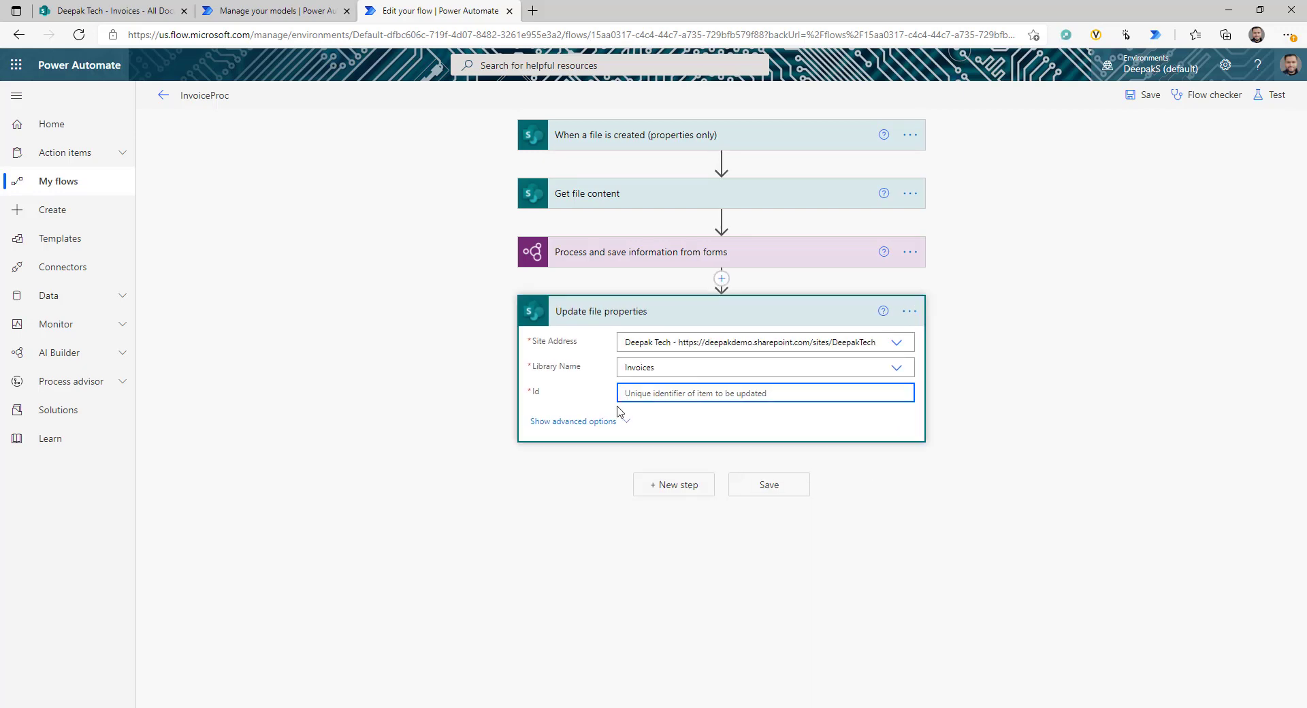
click(623, 393)
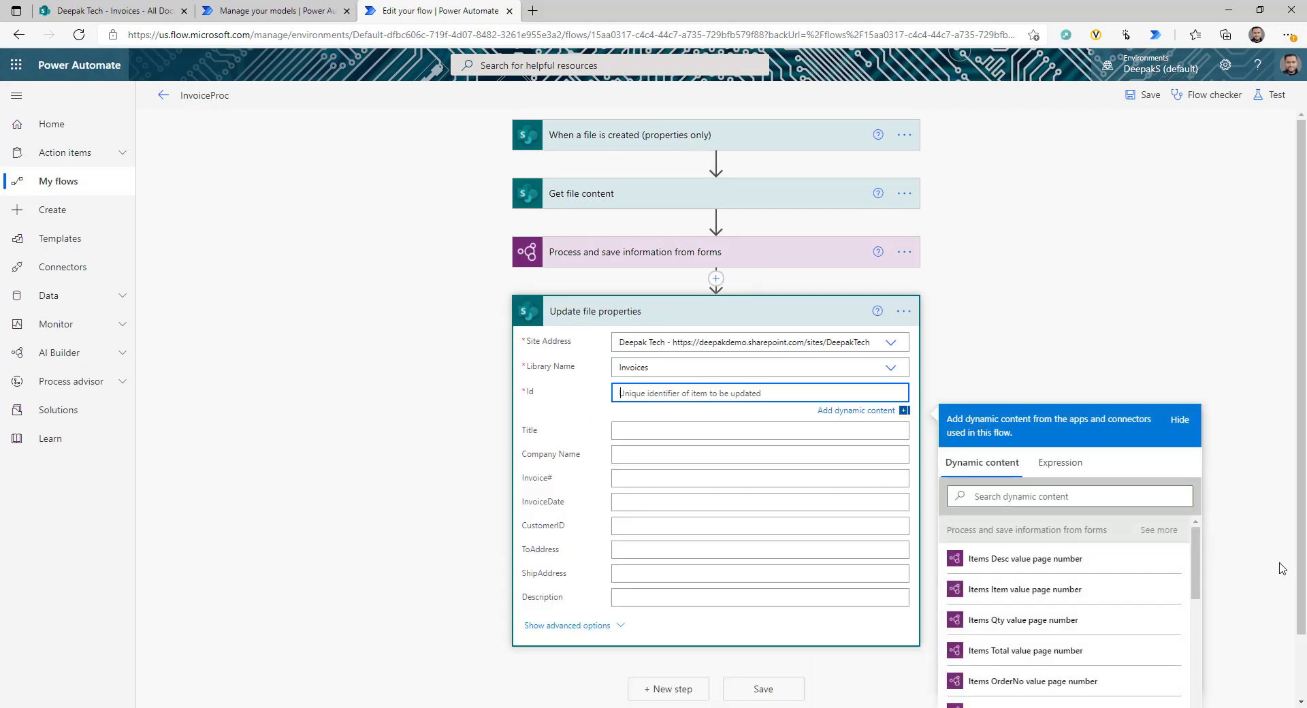
scroll(1283, 568, down, 1)
scroll(1075, 590, down, 10)
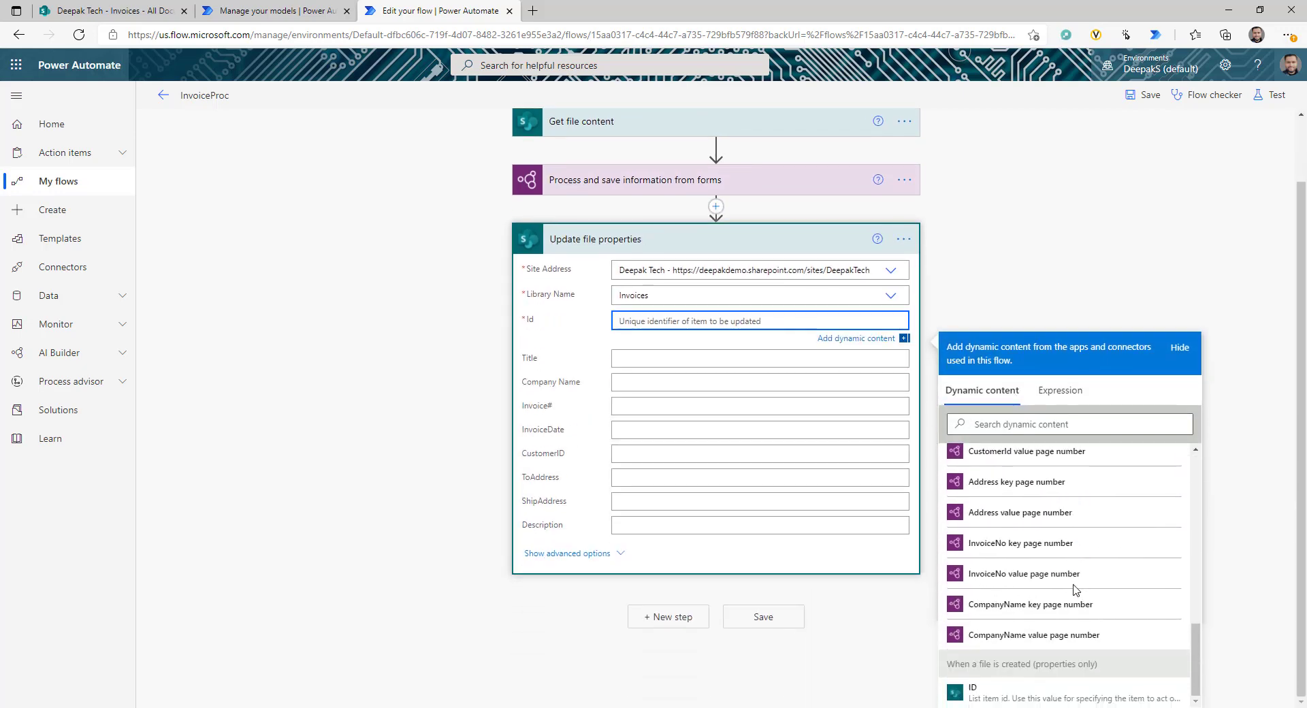
click(993, 693)
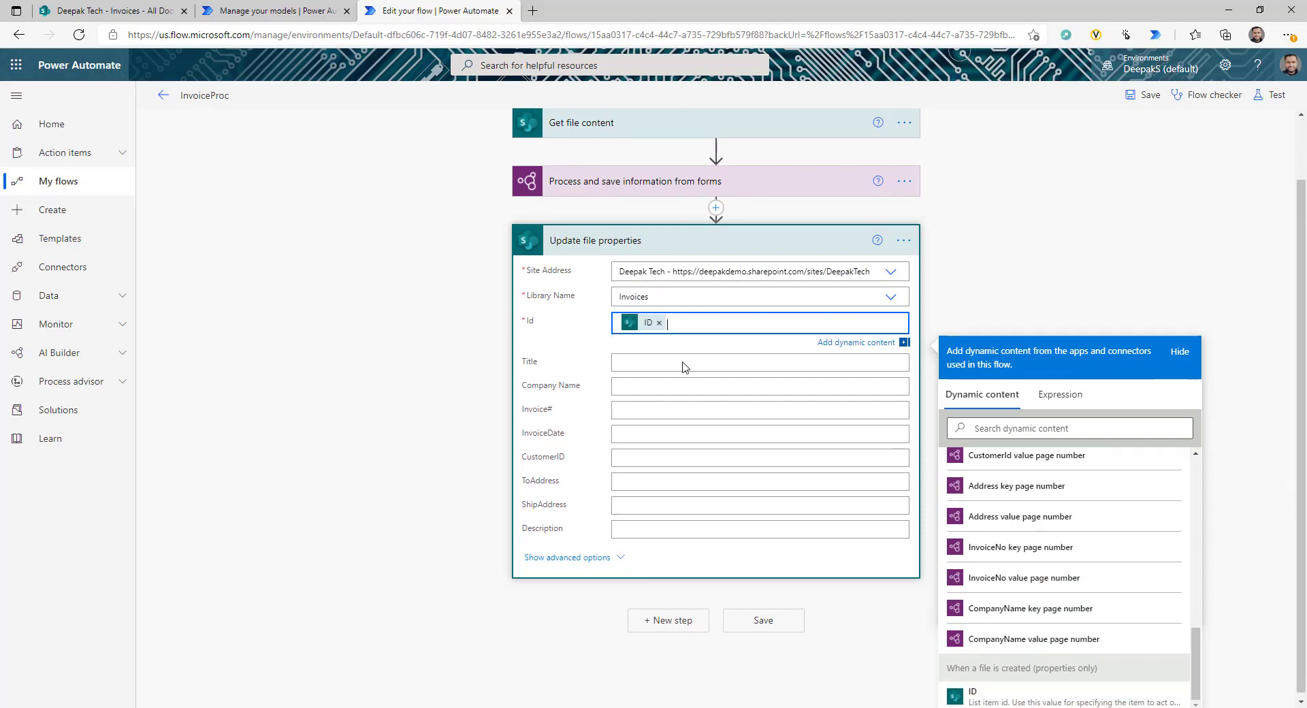
click(1055, 420)
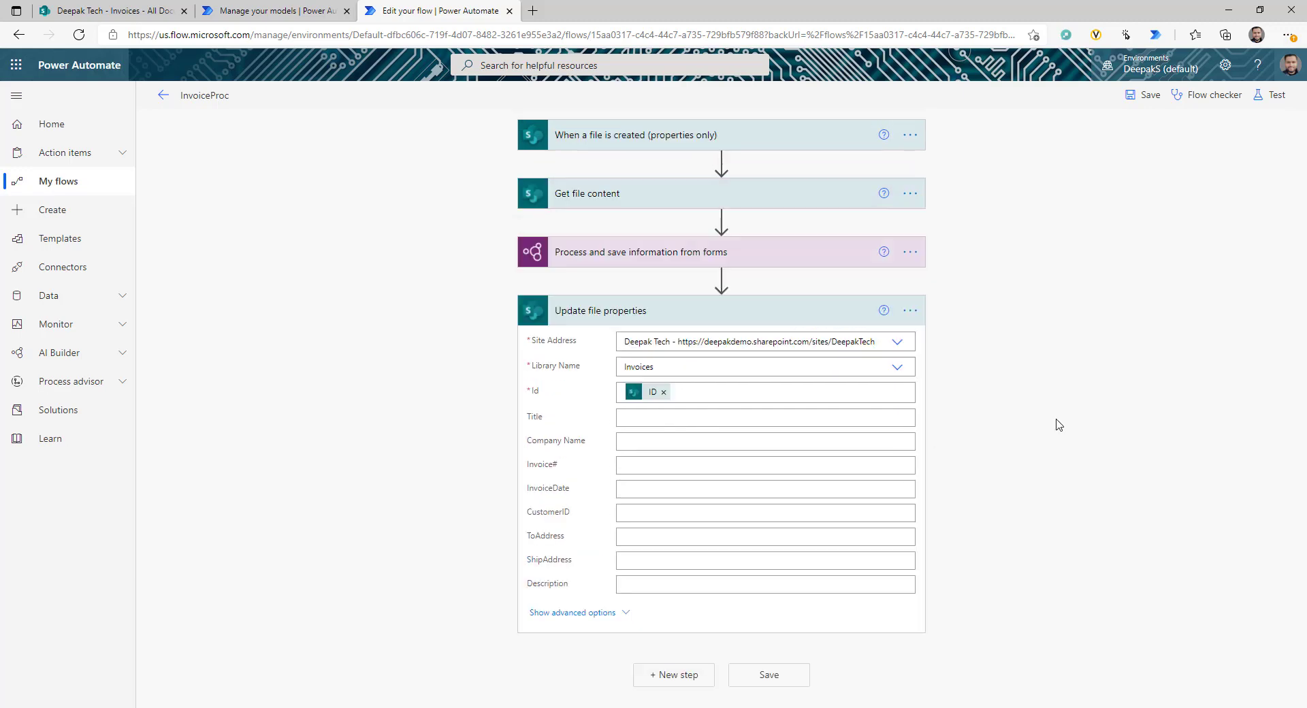
Map the Company Name property in Update file properties to the form processing action's CompanyName value
click(694, 423)
click(657, 452)
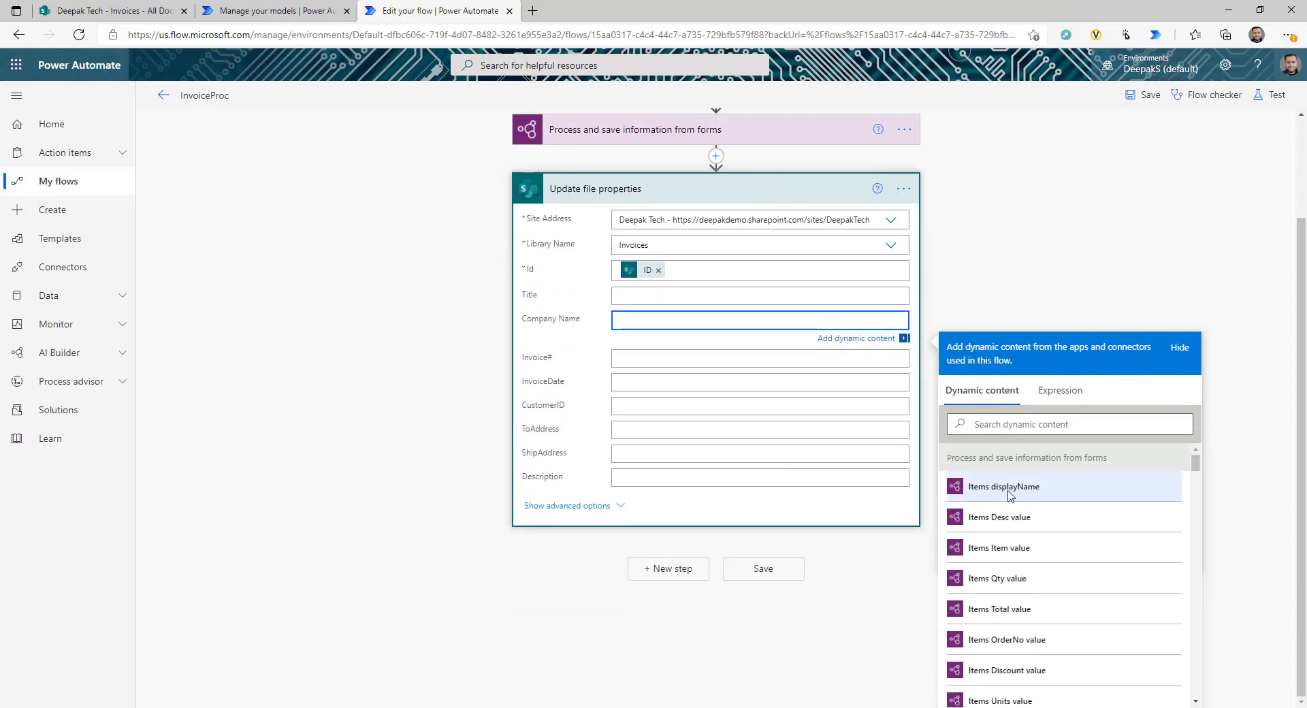
scroll(1008, 493, down, 3)
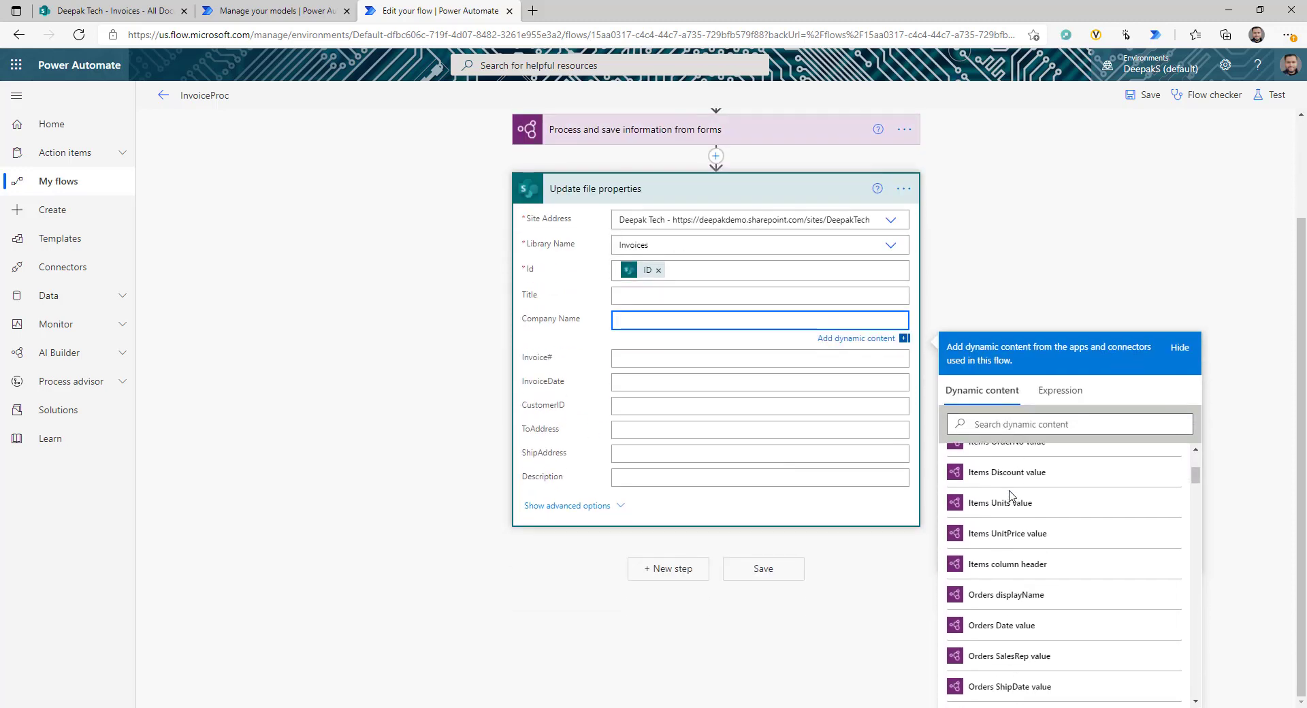
scroll(1009, 495, down, 4)
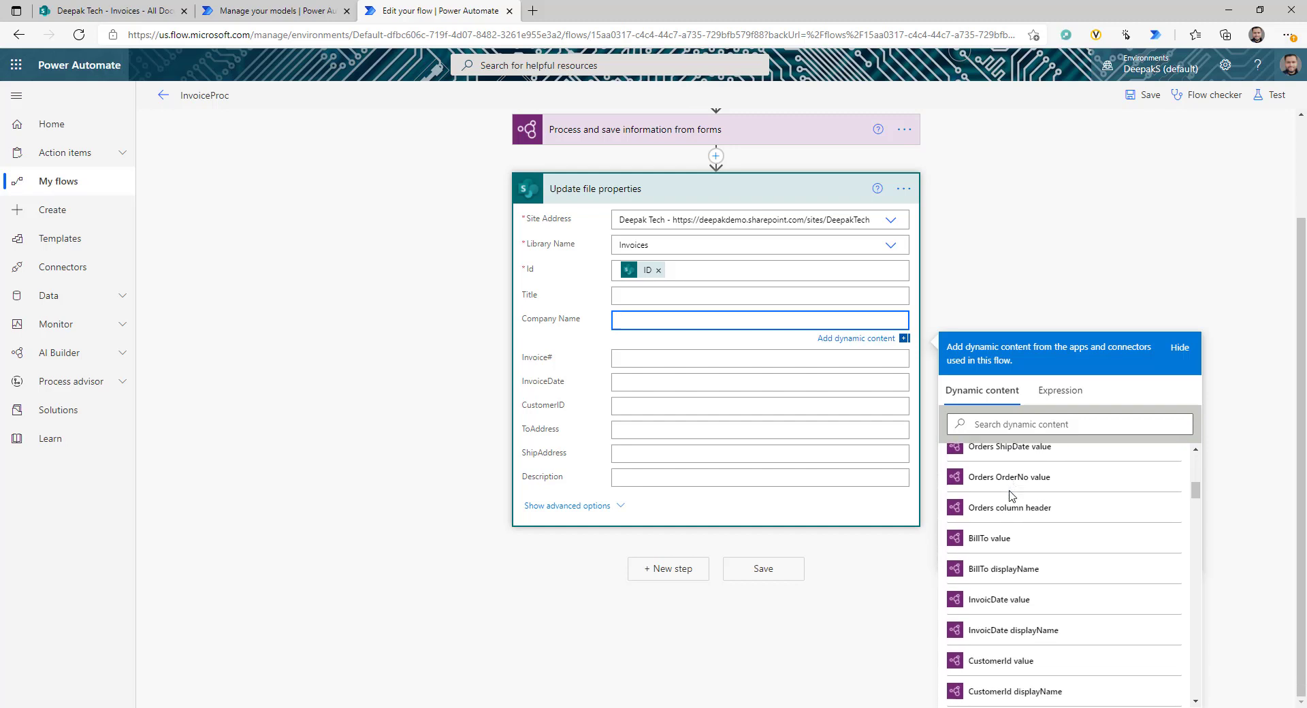
scroll(1012, 495, down, 3)
click(1020, 424)
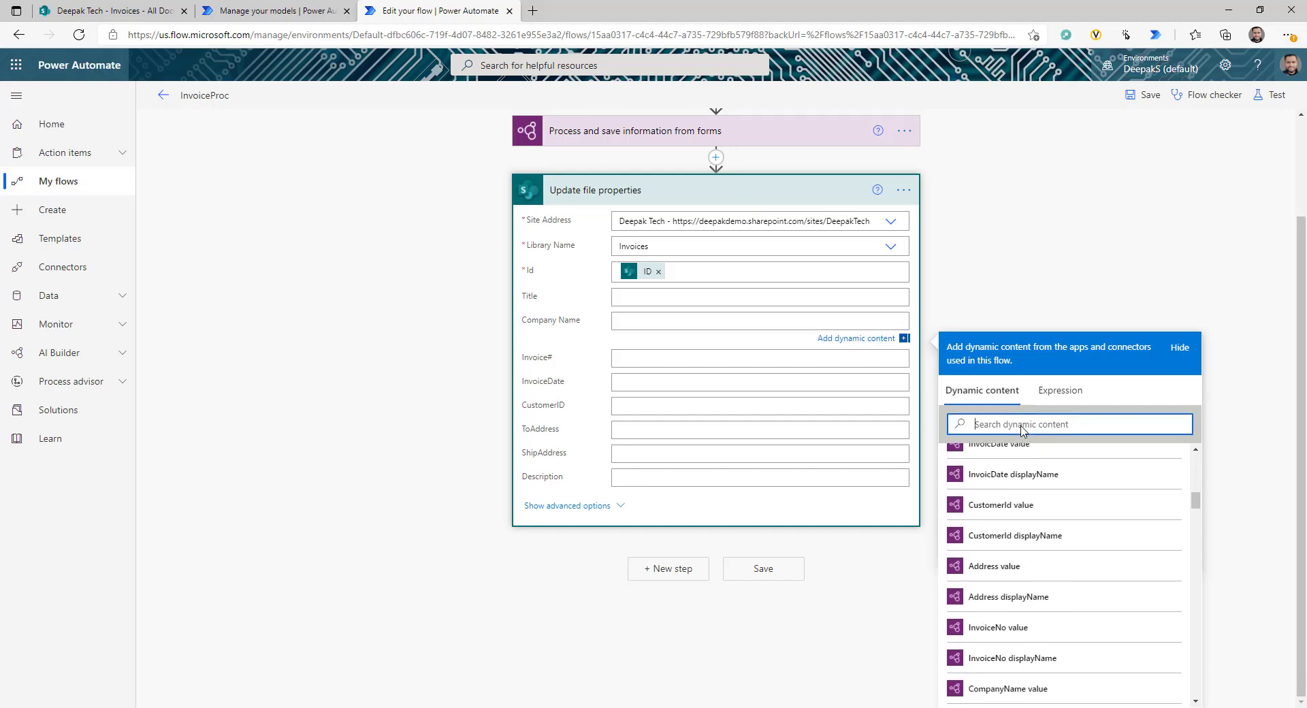
text(com)
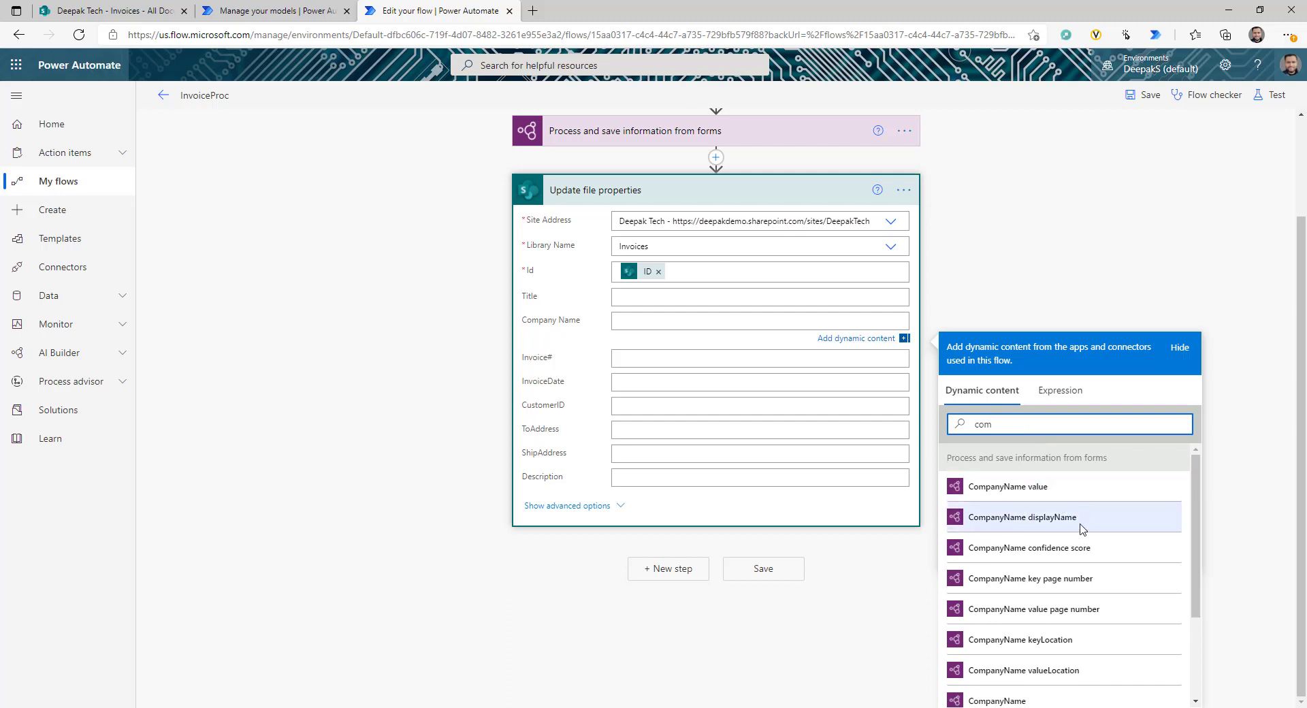
click(1020, 486)
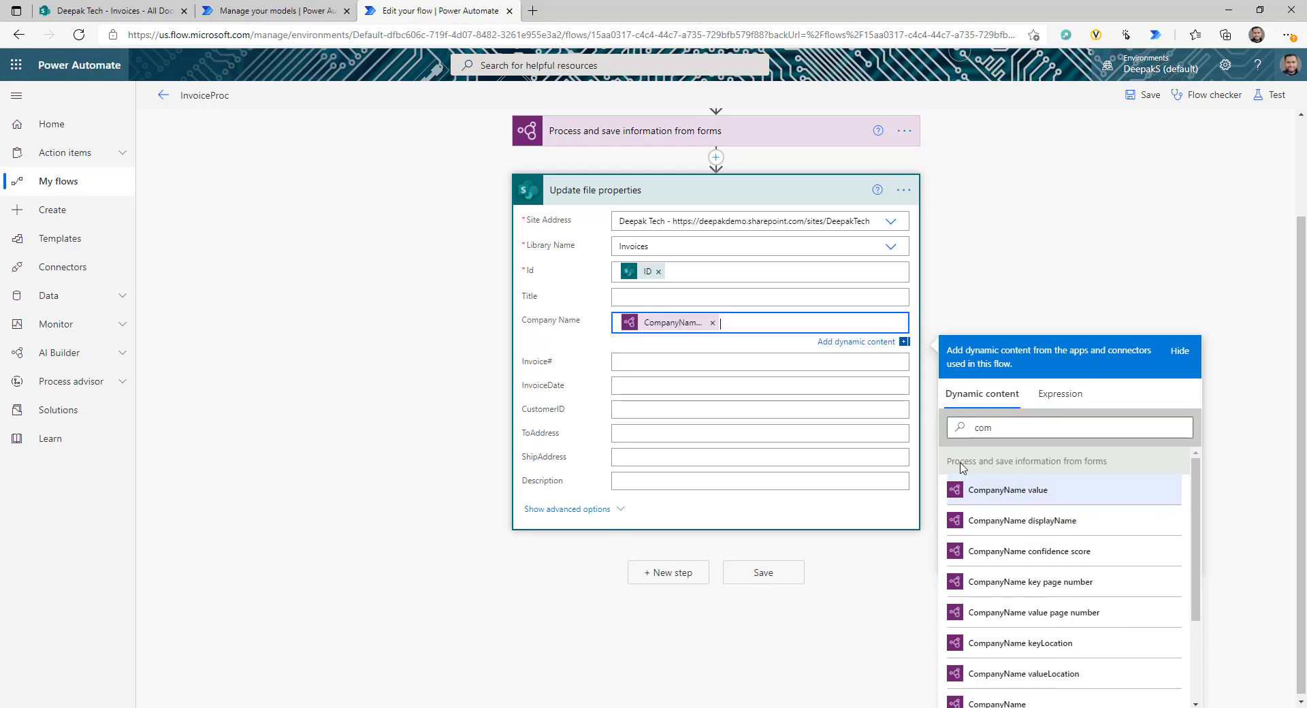
Map Invoice#, InvoiceDate, CustomerID and ToAddress to the form processing action's InvoiceNo, InvoicDate, CustomerId and BillTo values
click(653, 362)
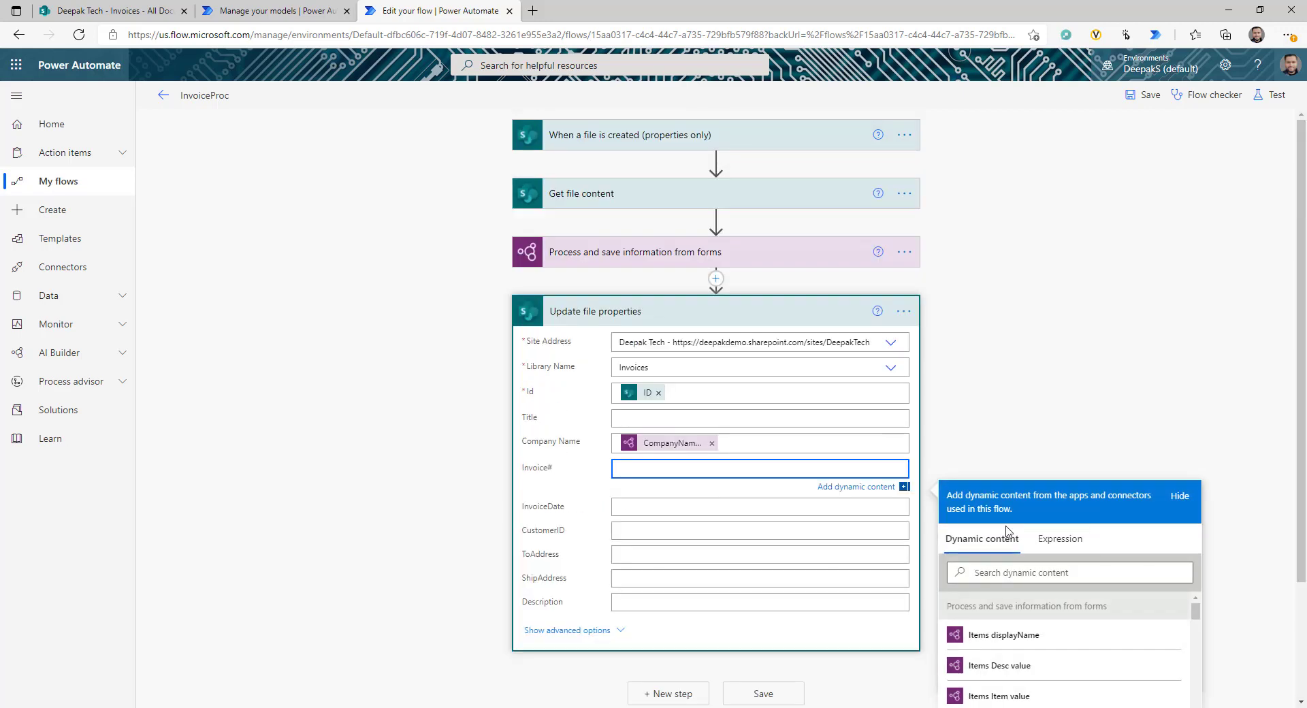
click(1031, 574)
text(invo)
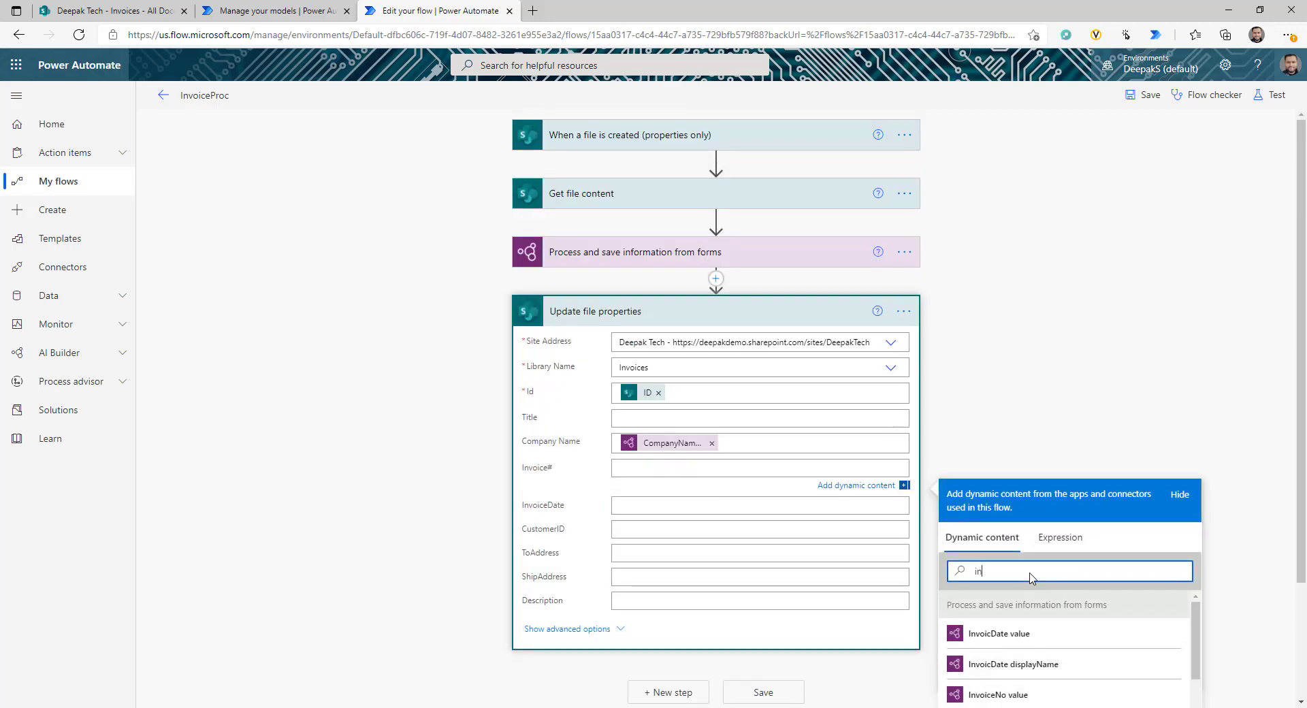
click(1010, 550)
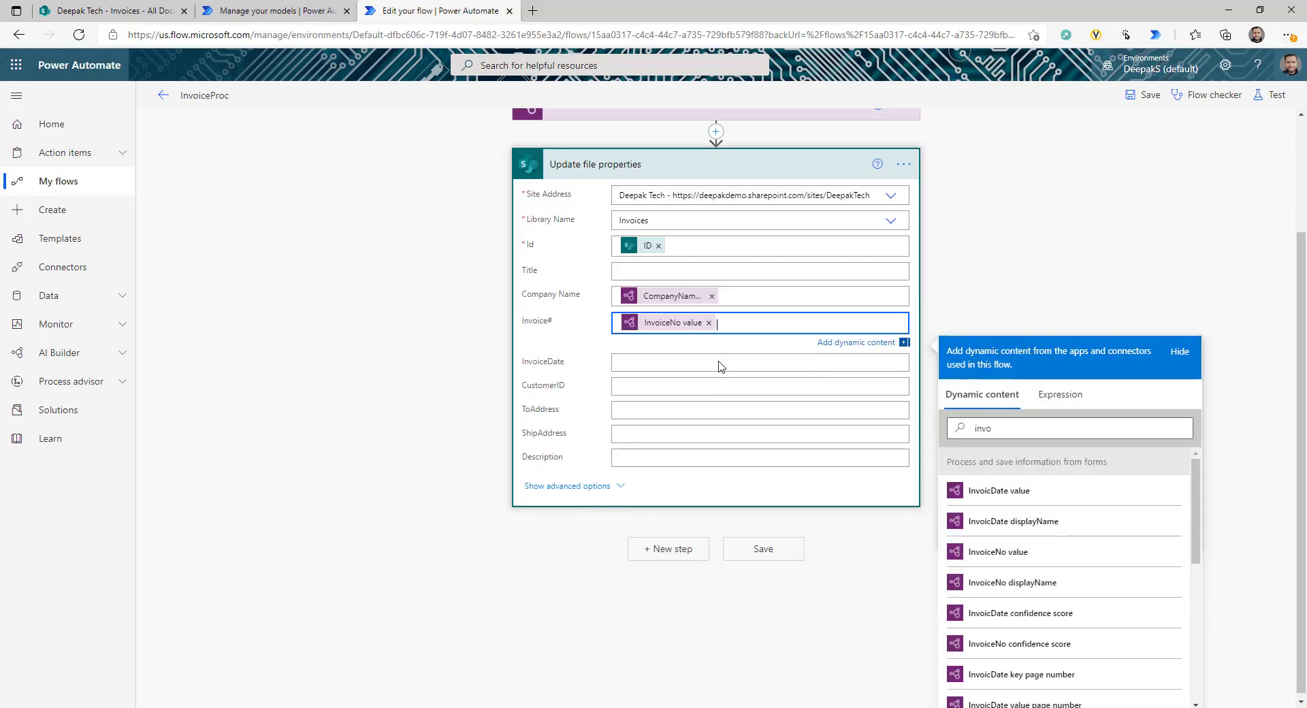
click(657, 363)
click(1058, 469)
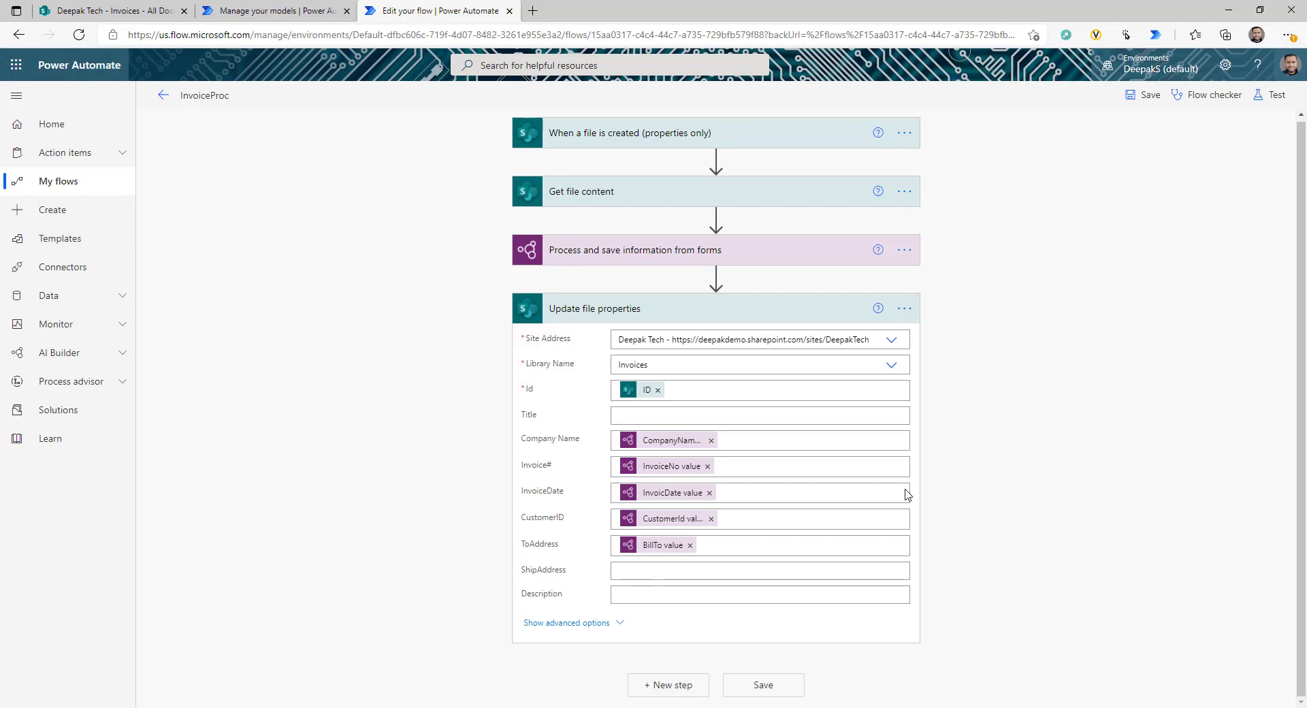
Add SharePoint's Create item action after Update file properties
click(670, 686)
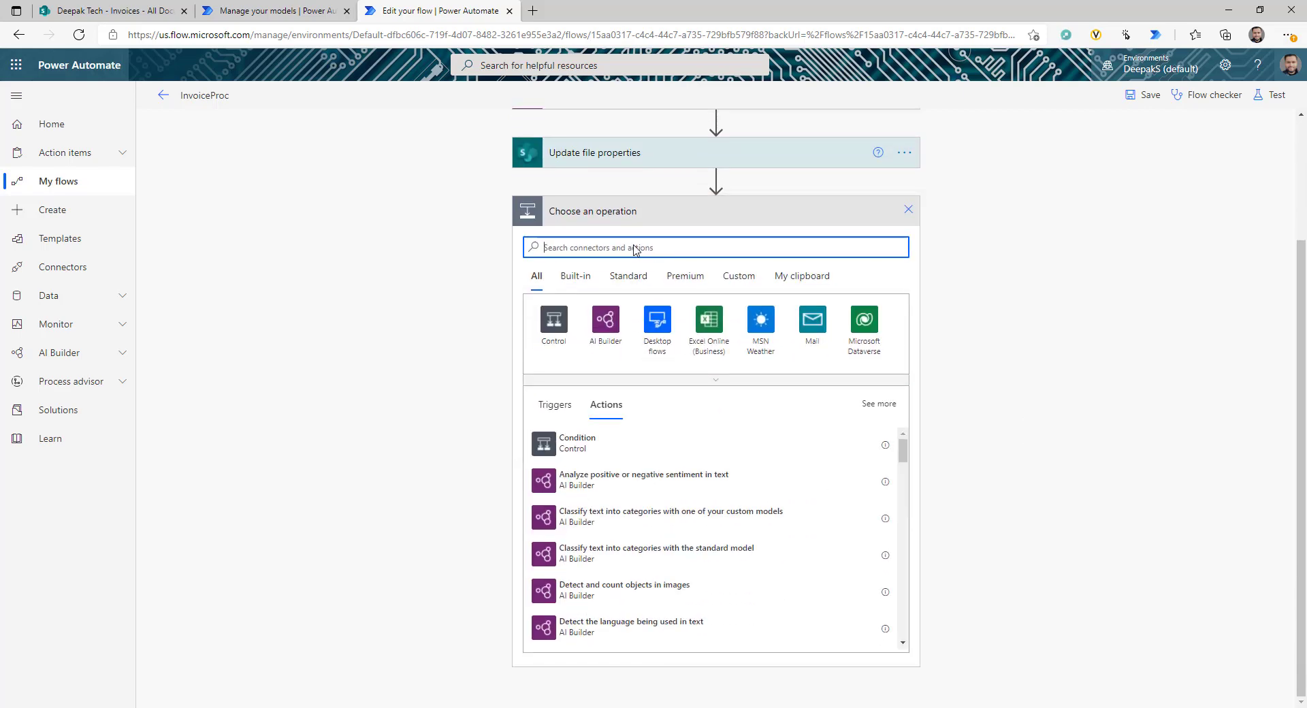
text(share)
click(664, 325)
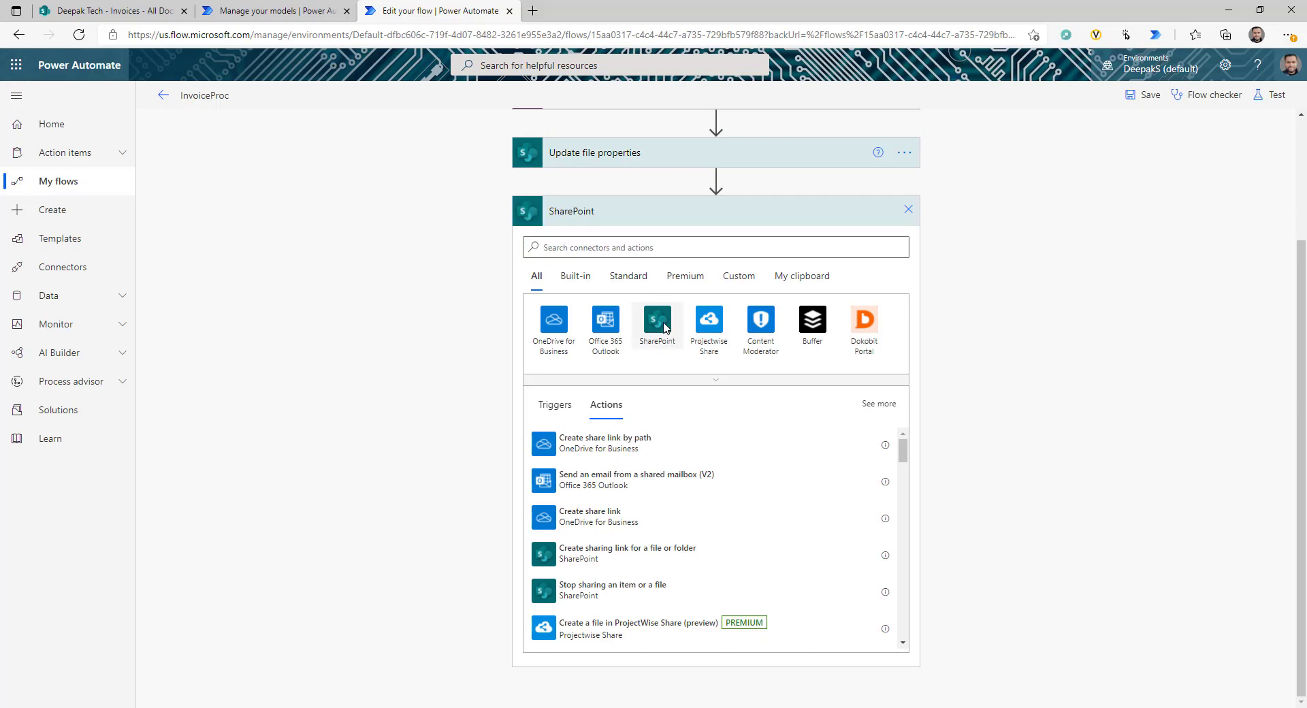
text(create)
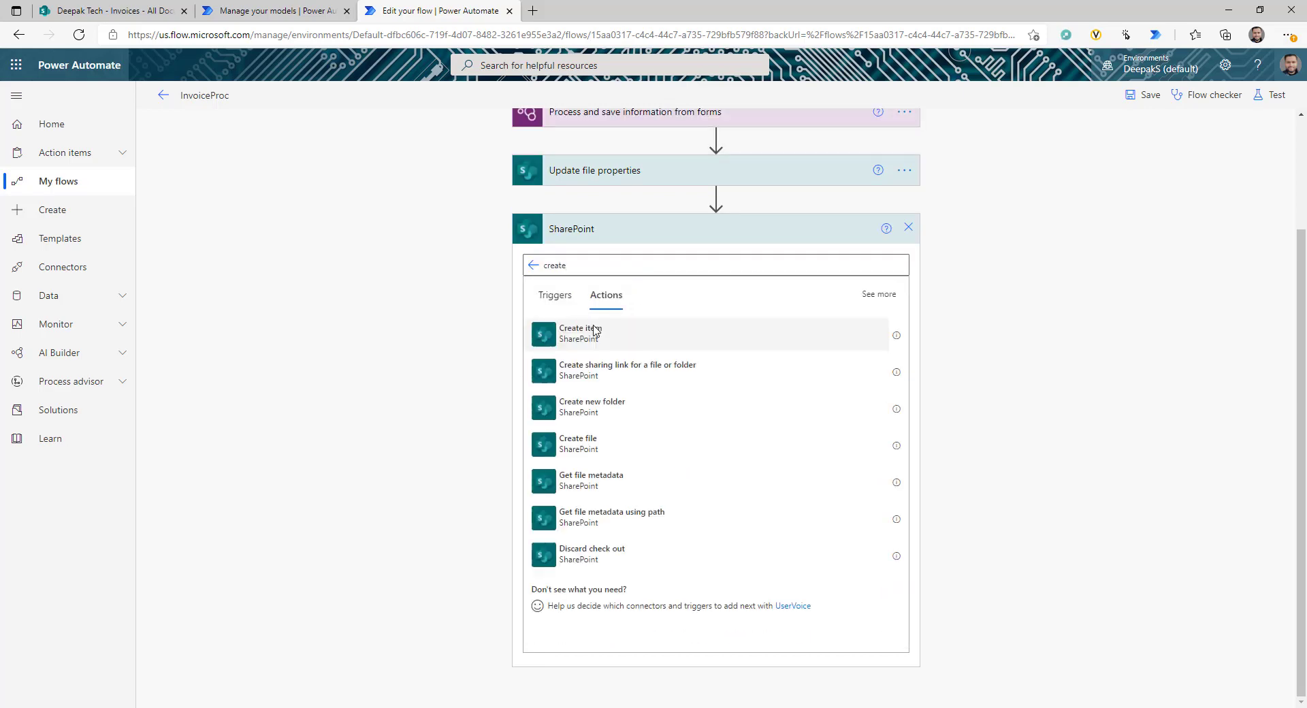
click(592, 328)
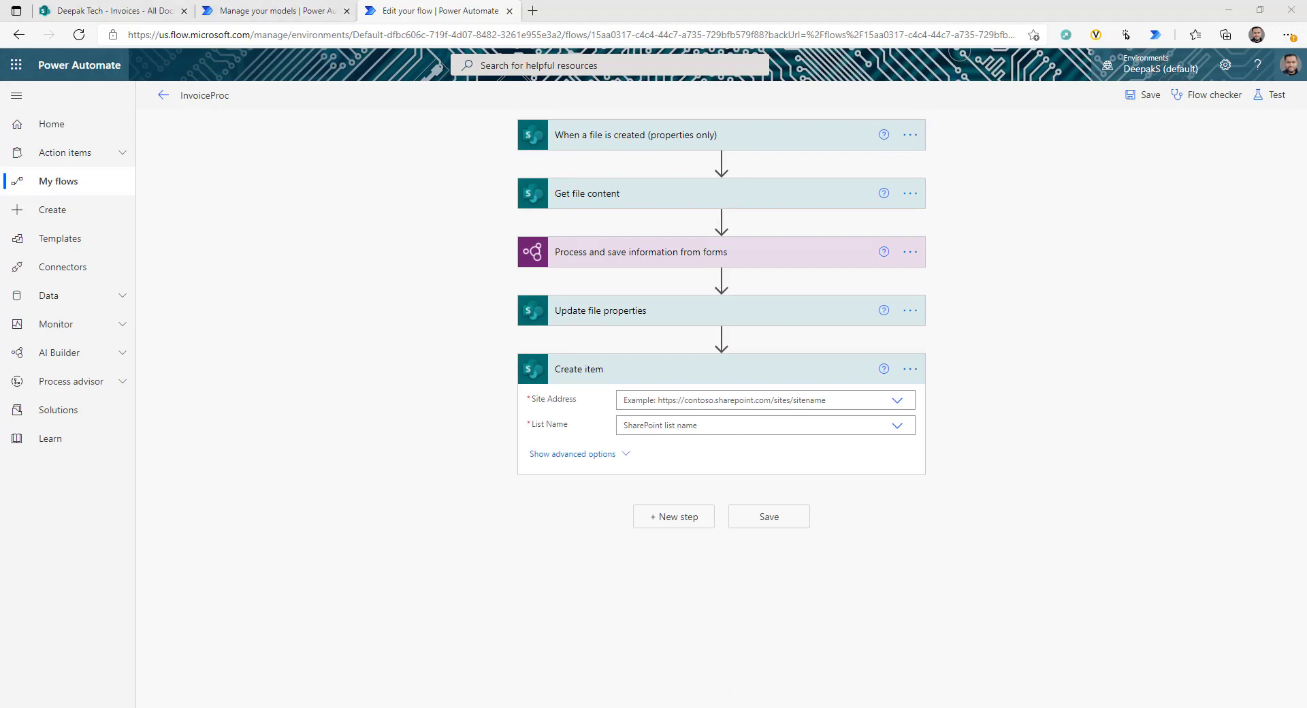
Set the Create item action's site address to Deepak Tech and its list name to Orders
click(897, 401)
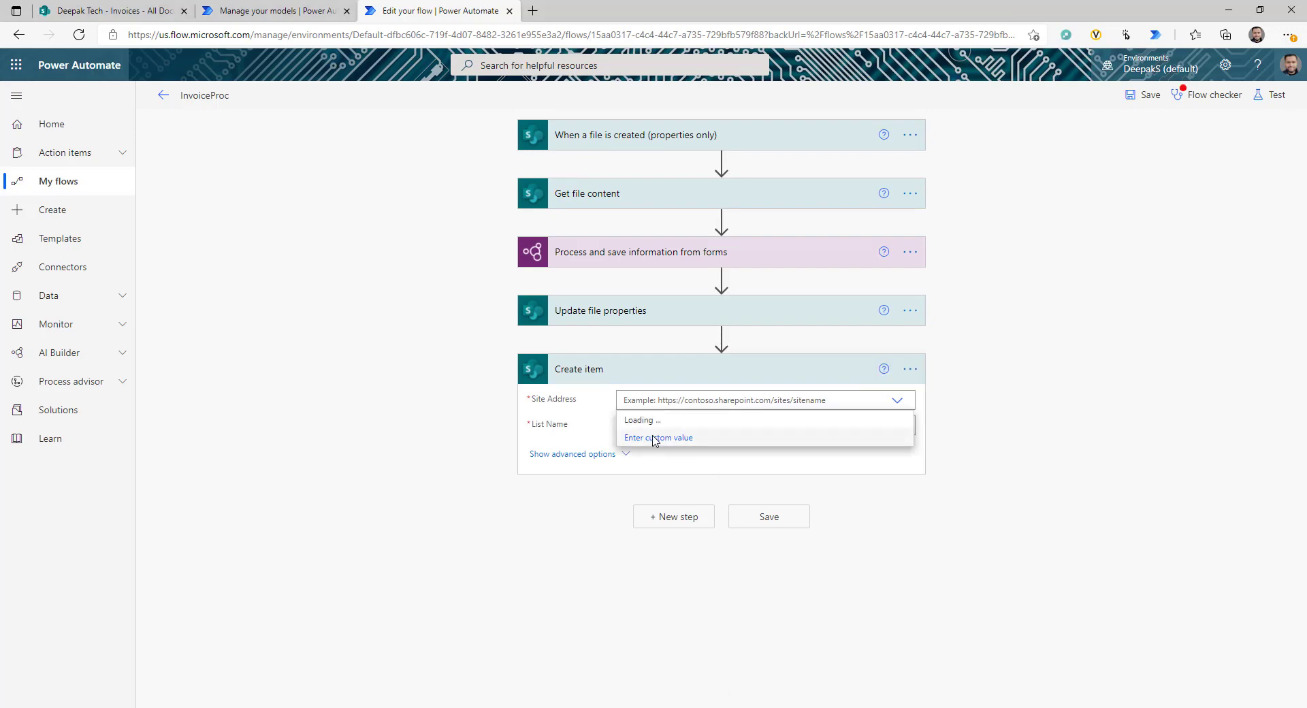
click(813, 441)
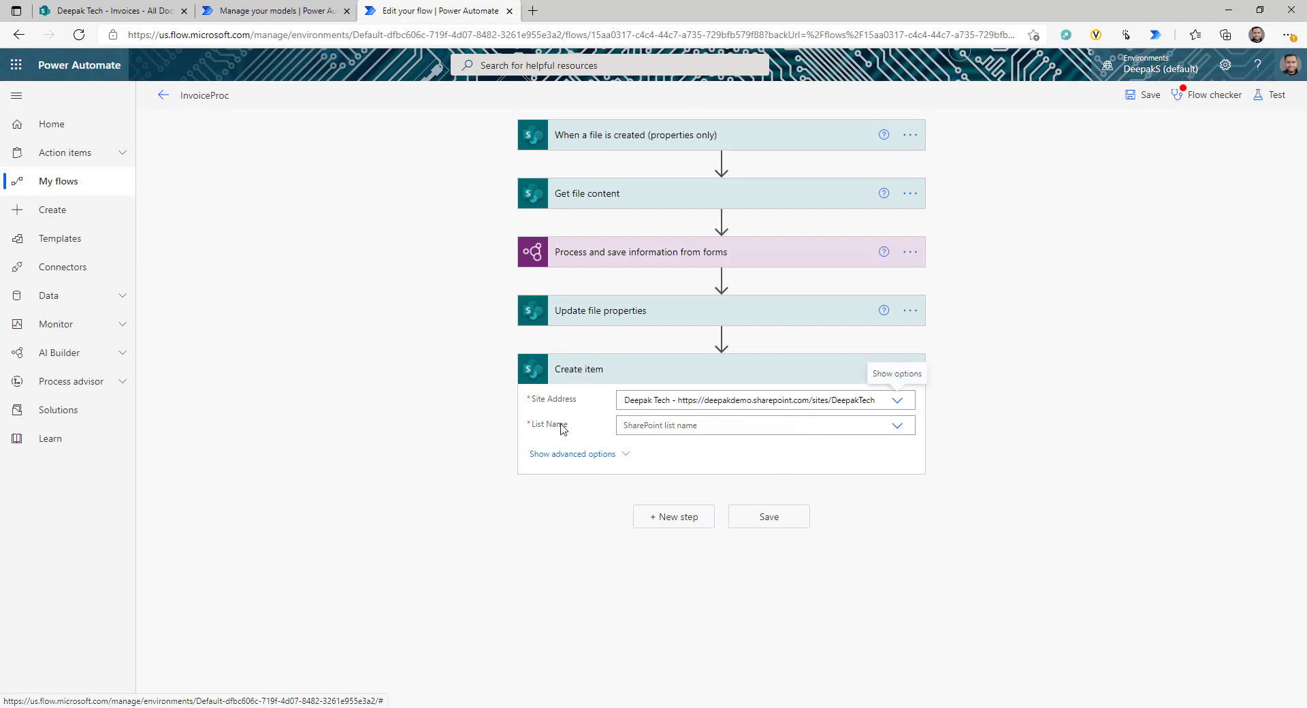
click(898, 426)
click(901, 427)
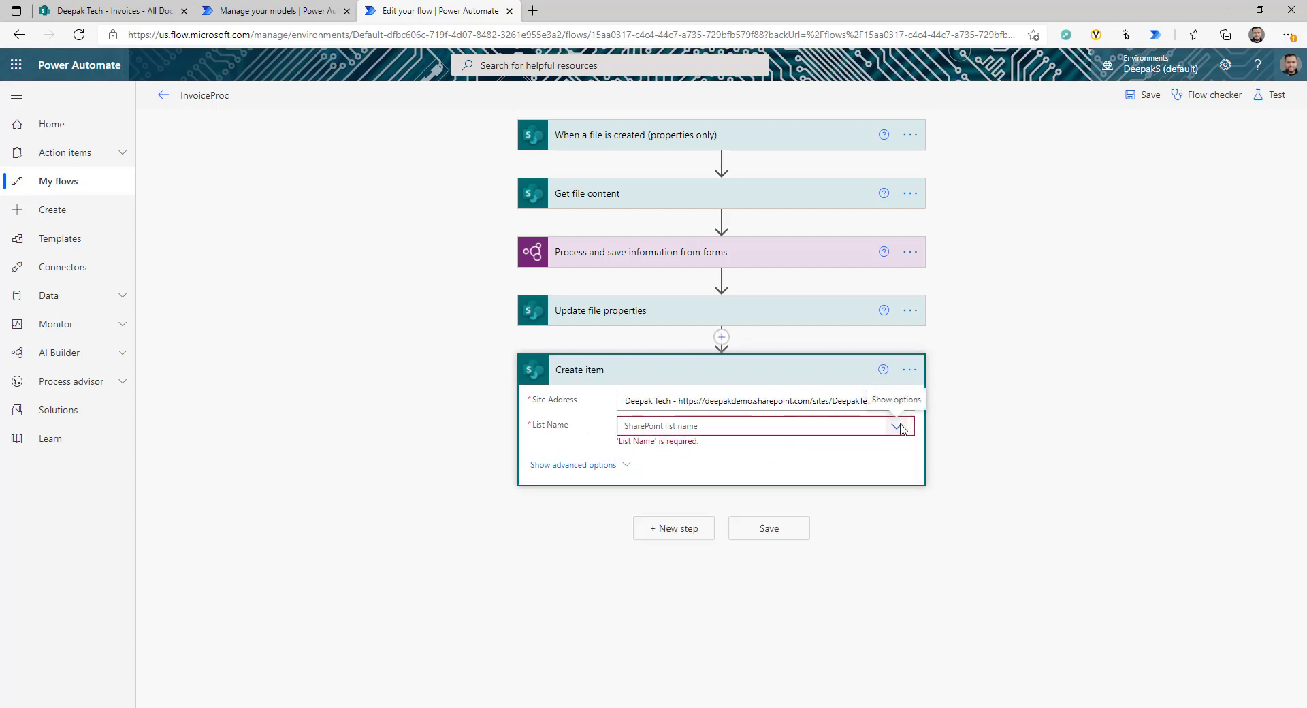
click(901, 426)
click(637, 499)
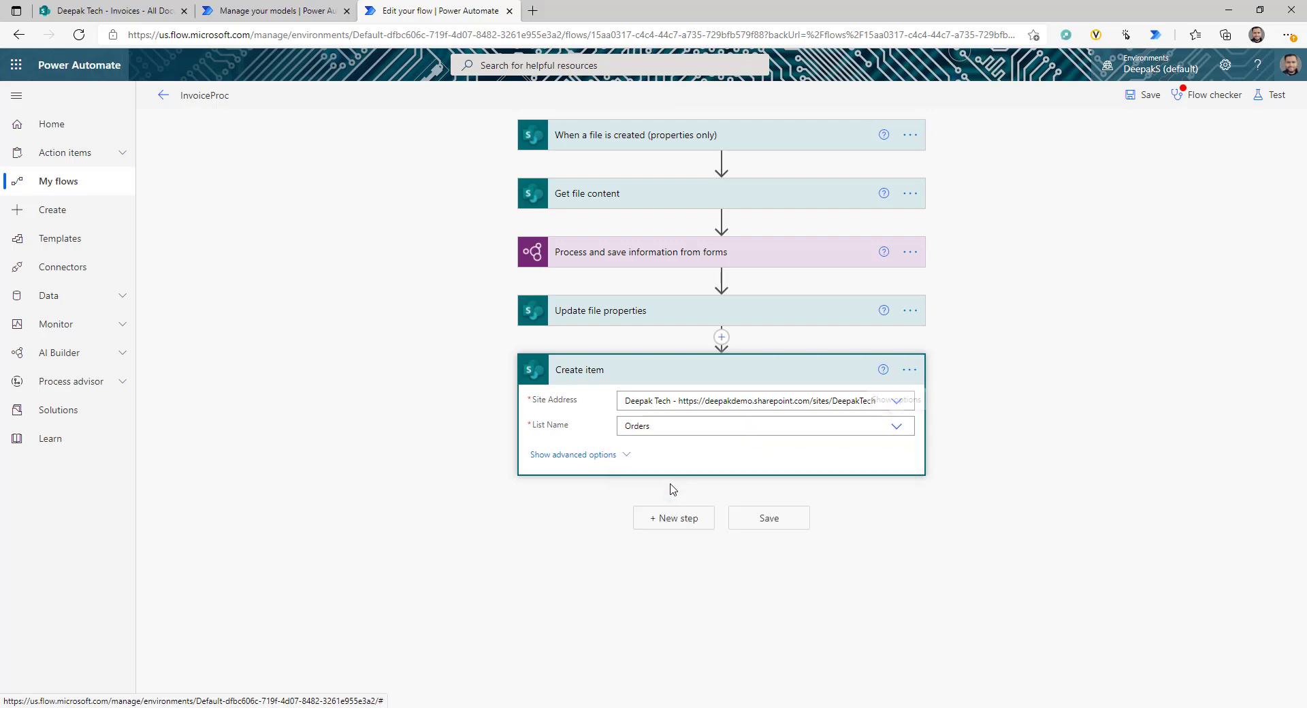
Map Create item's InvoiceID to the ID and its Title to the Company Name from Update file properties
click(639, 454)
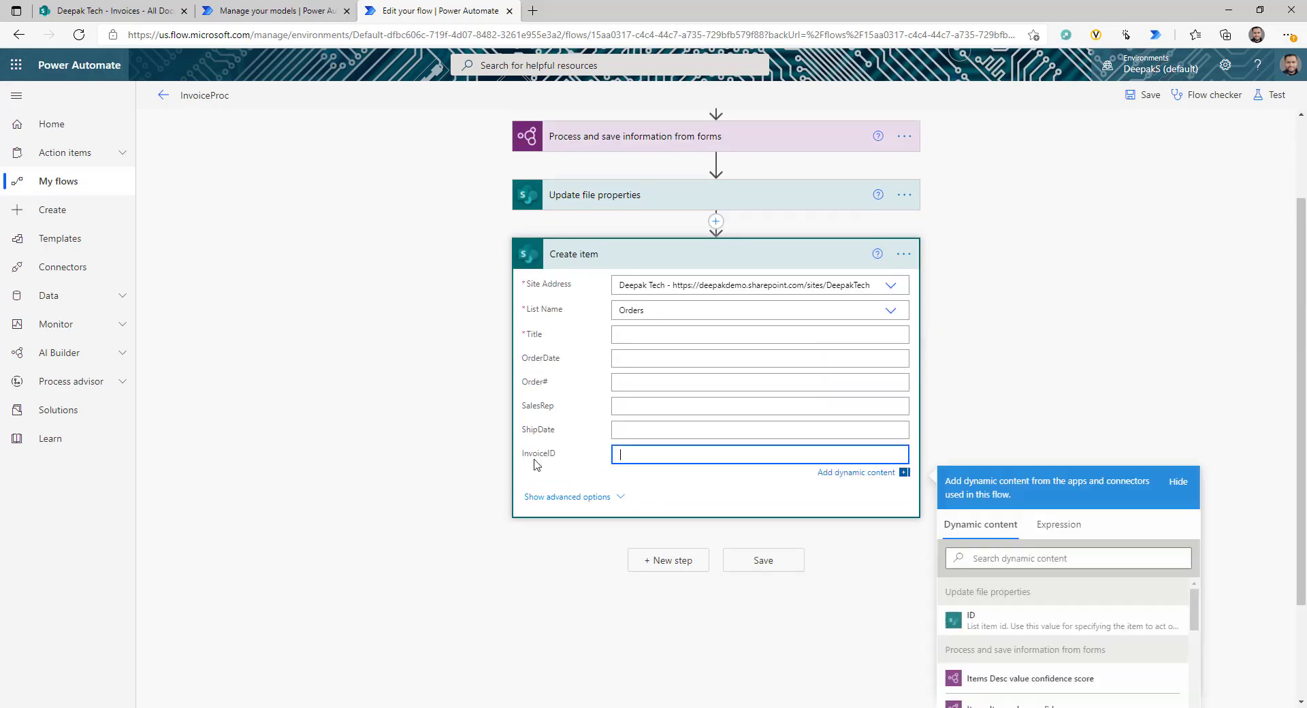
click(971, 616)
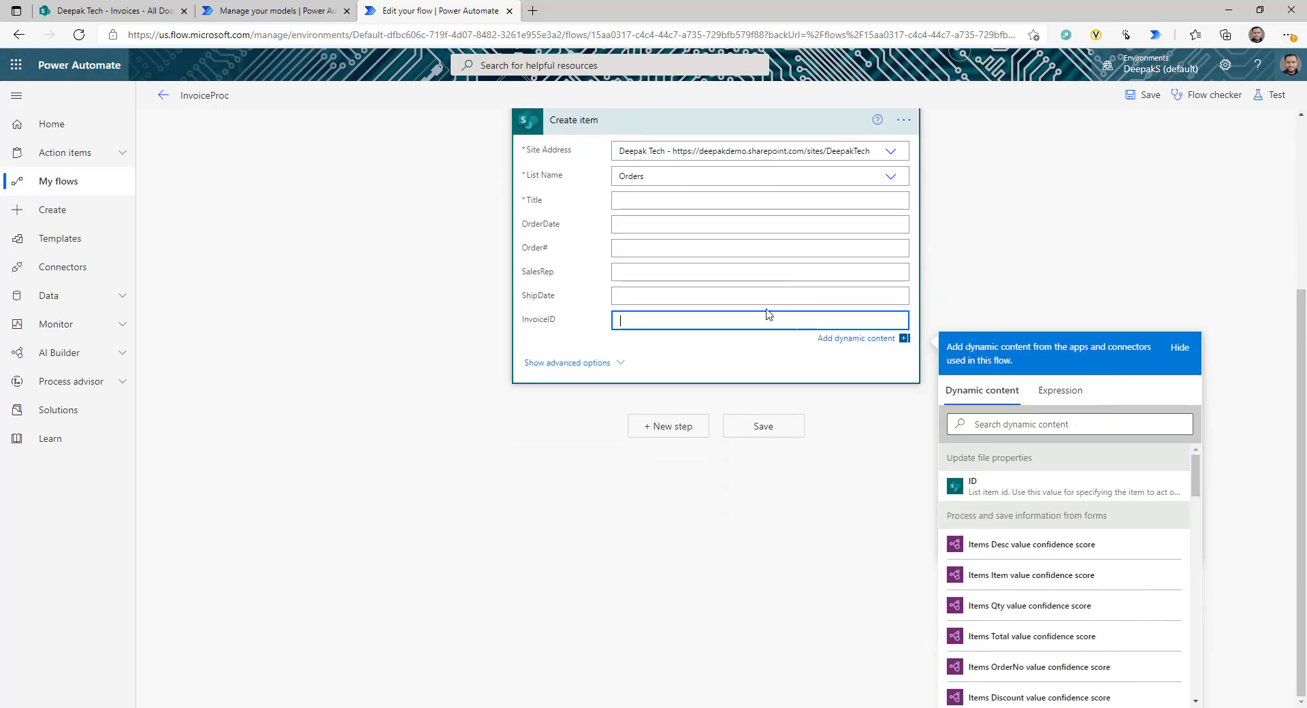
click(759, 449)
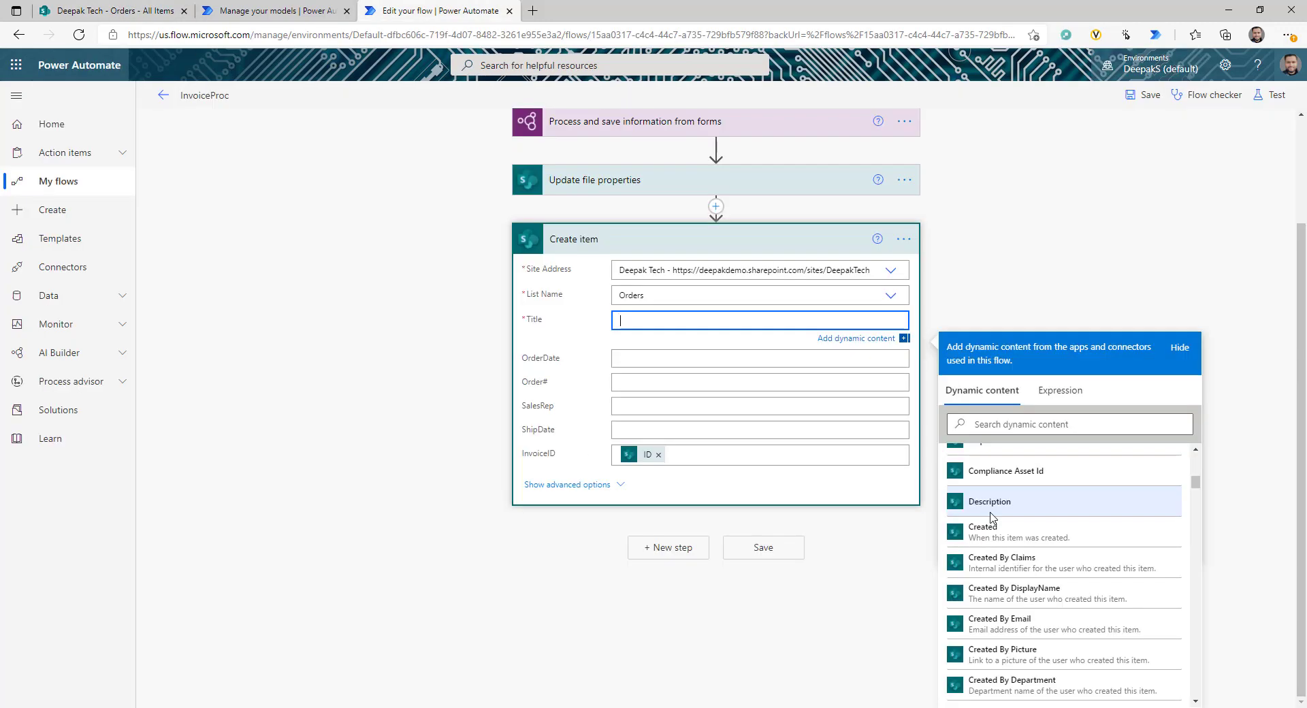
scroll(1029, 550, up, 10)
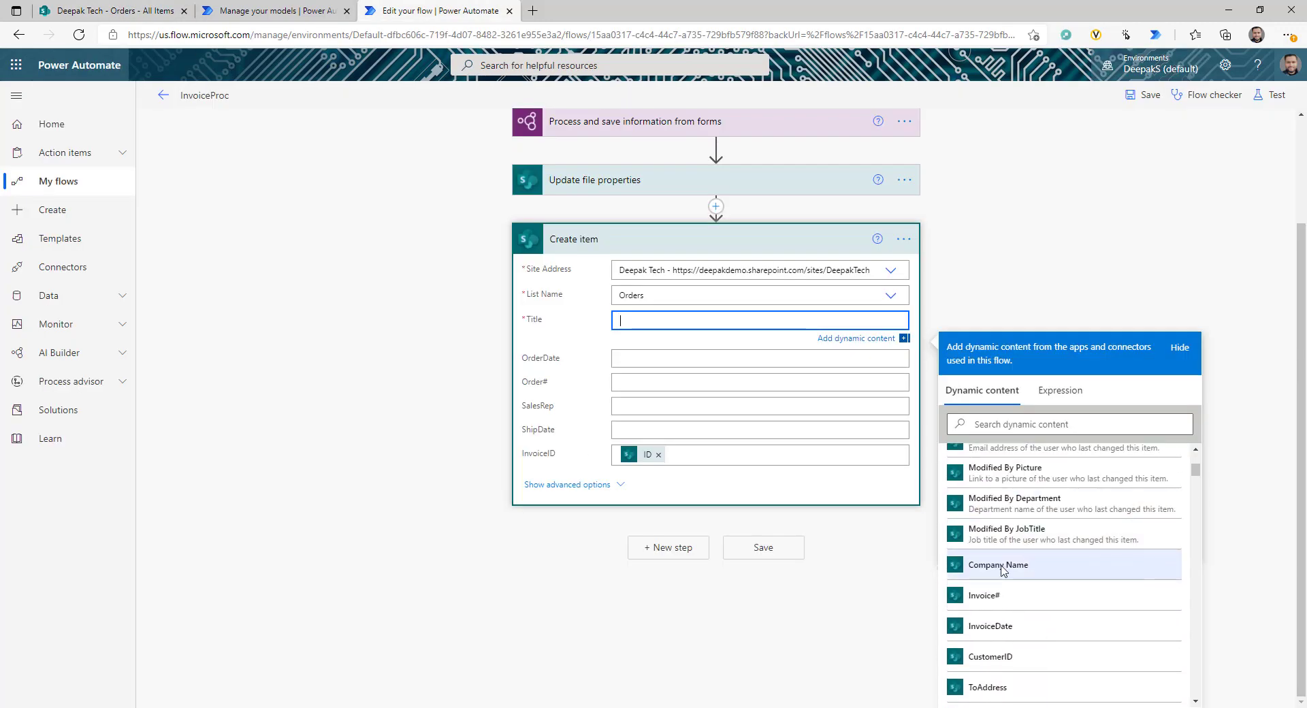
click(1002, 565)
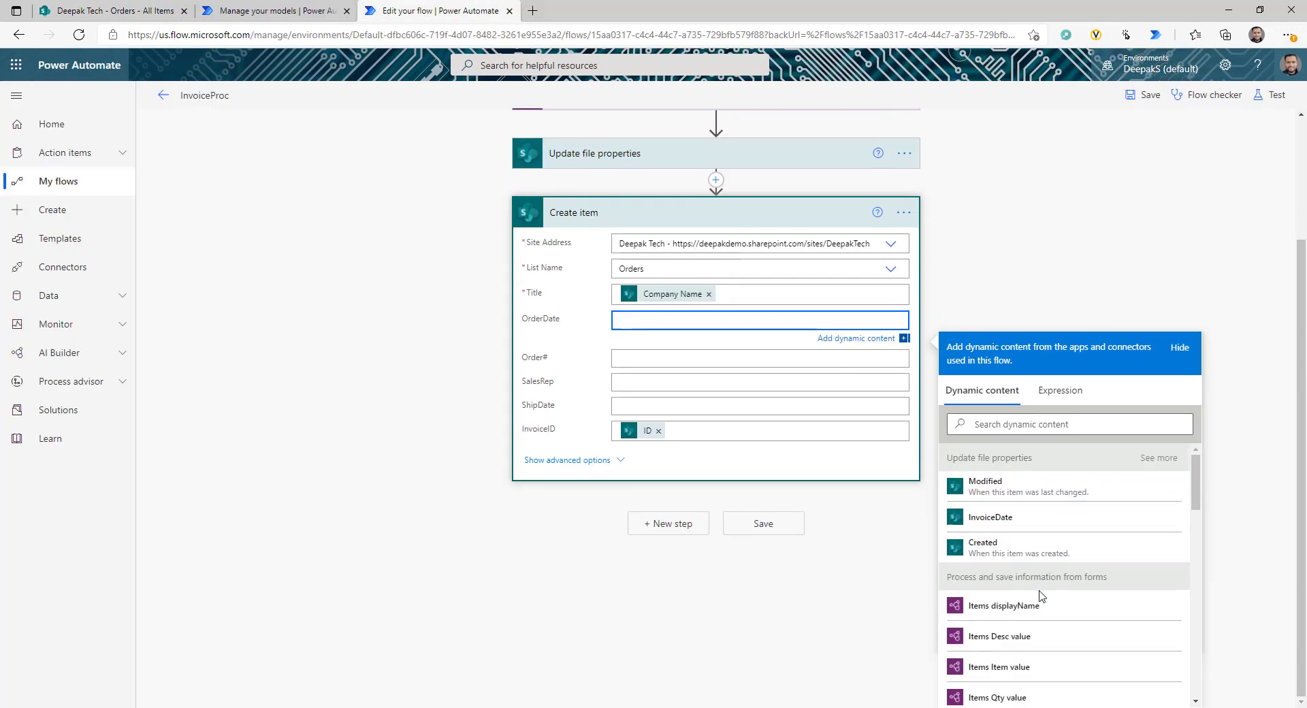
Map Create item's OrderDate to the Orders Date value from the form processing action
scroll(1041, 597, down, 5)
click(1033, 430)
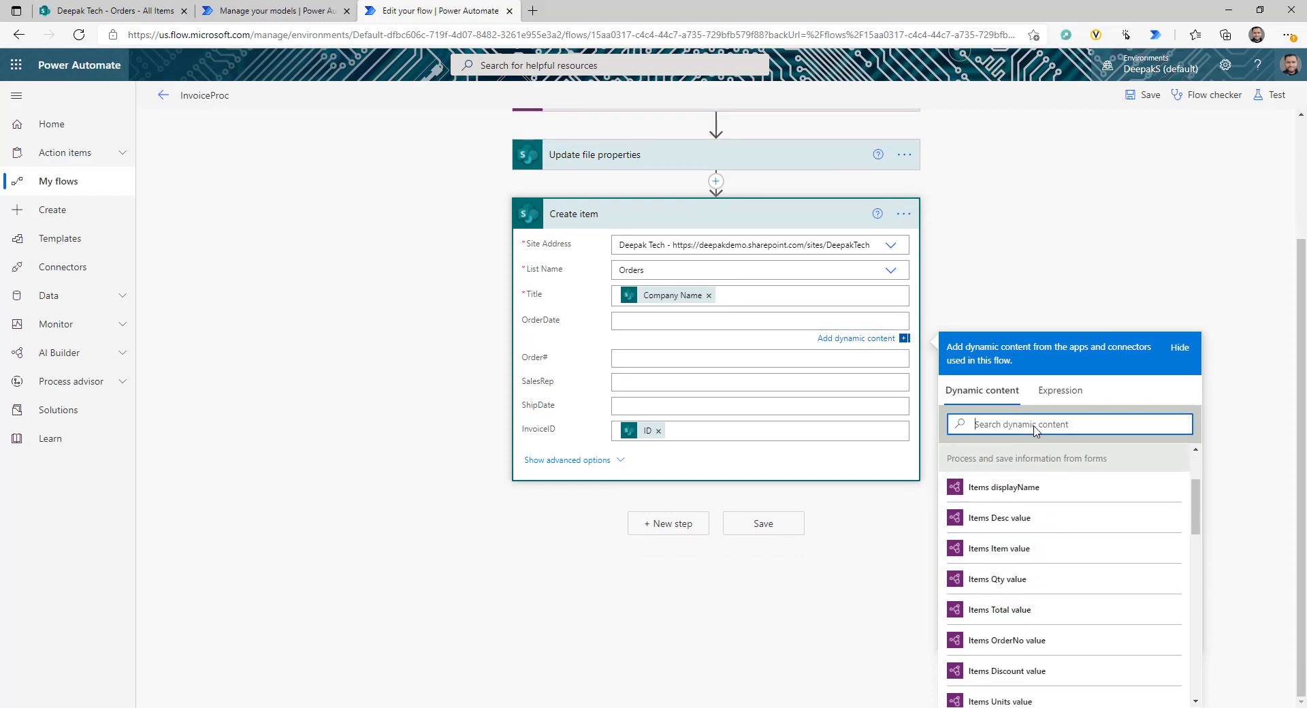
text(order)
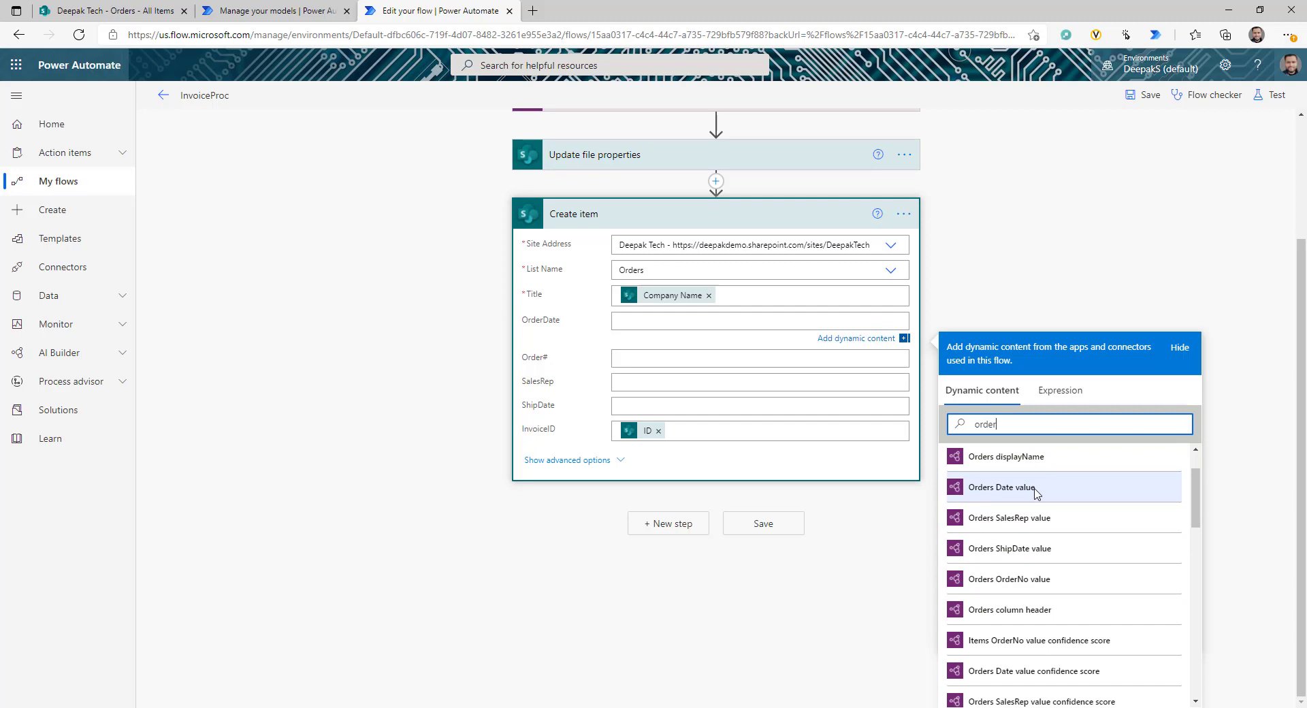
click(1000, 490)
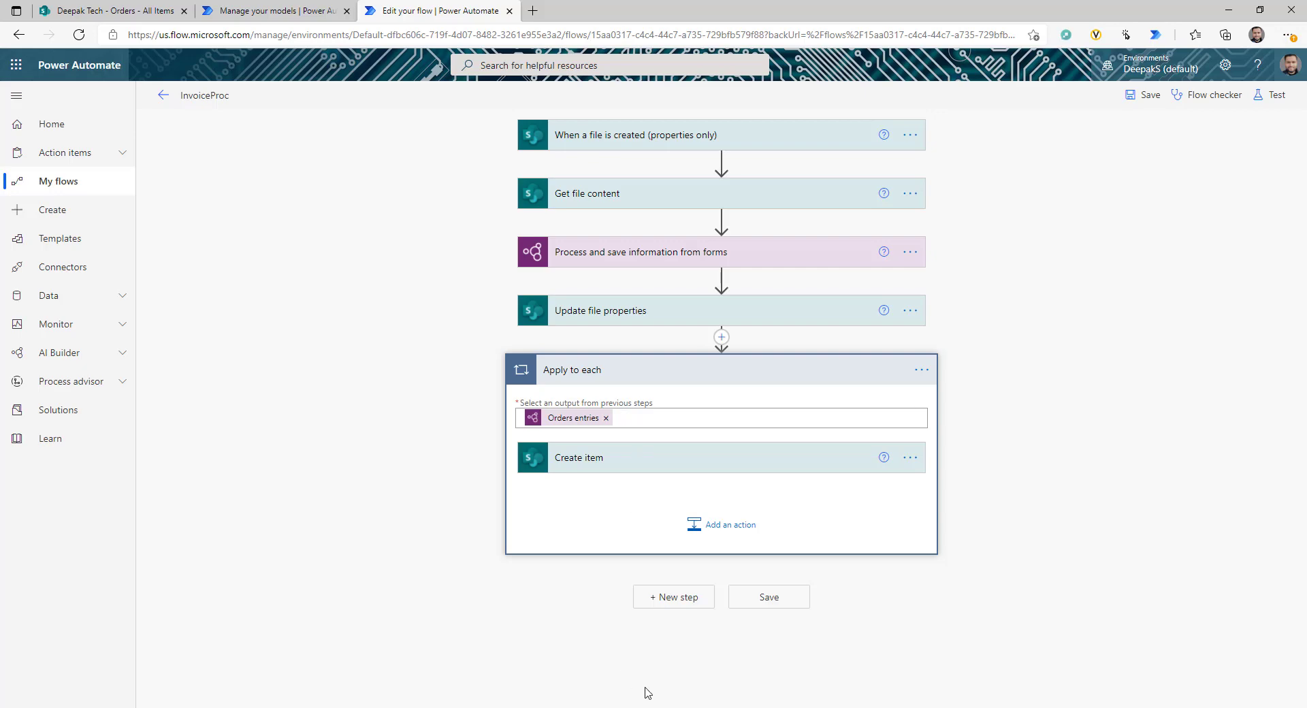
Switch to the PDF viewer to look at the orders and items tables in the INVSample1 invoice
key(alt+Tab)
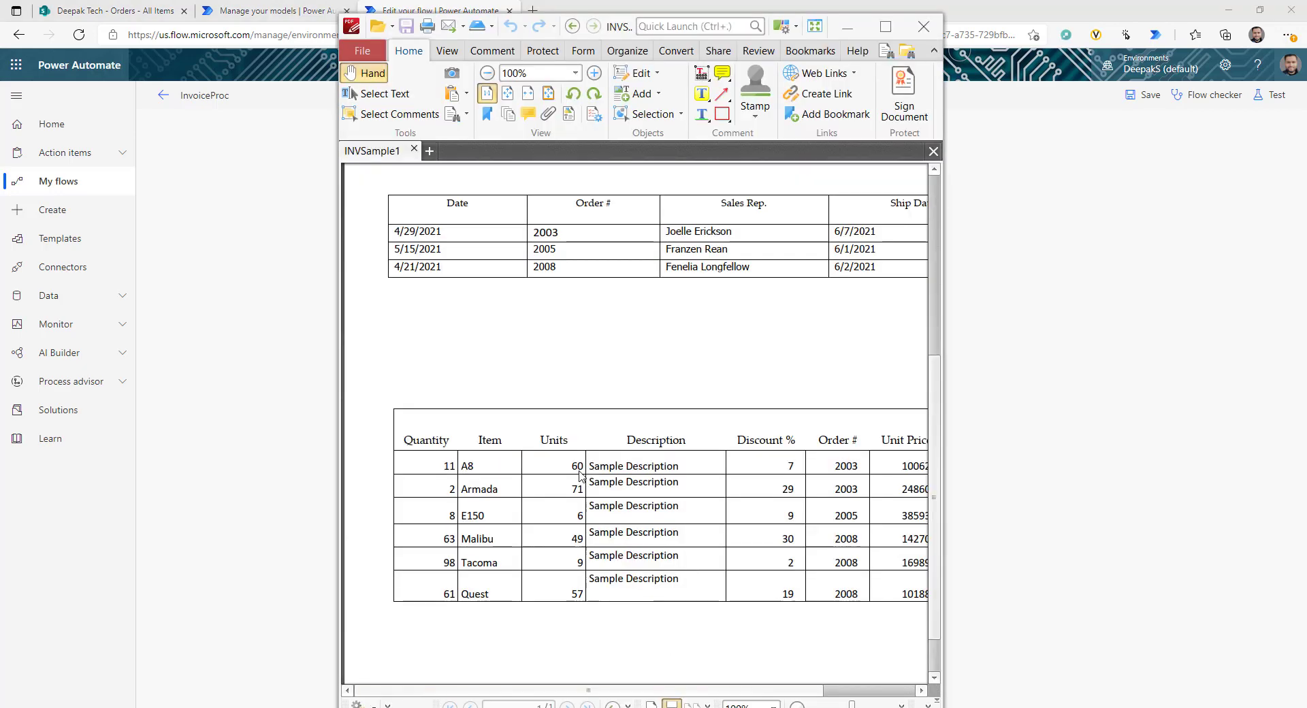
Switch back to the InvoiceProc flow and map Create item's Order# to the Orders OrderNo value from the form processing action
key(alt+Tab)
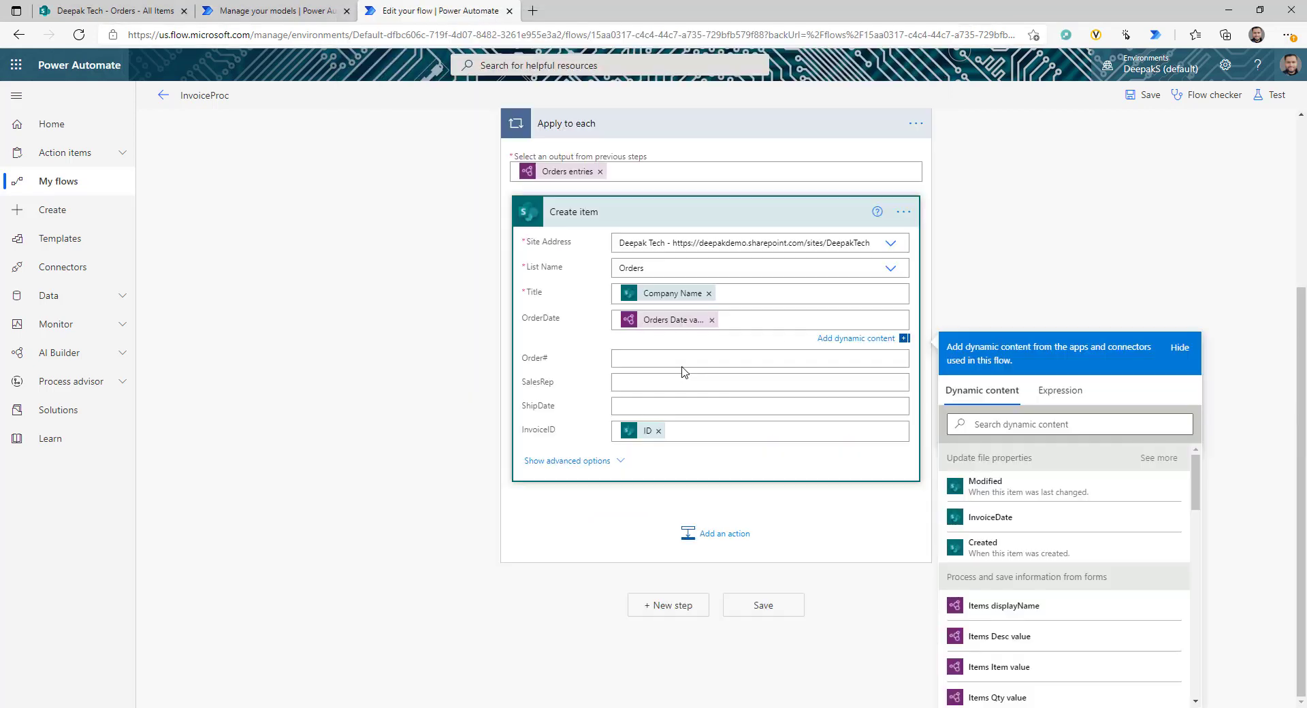
click(753, 356)
click(1037, 470)
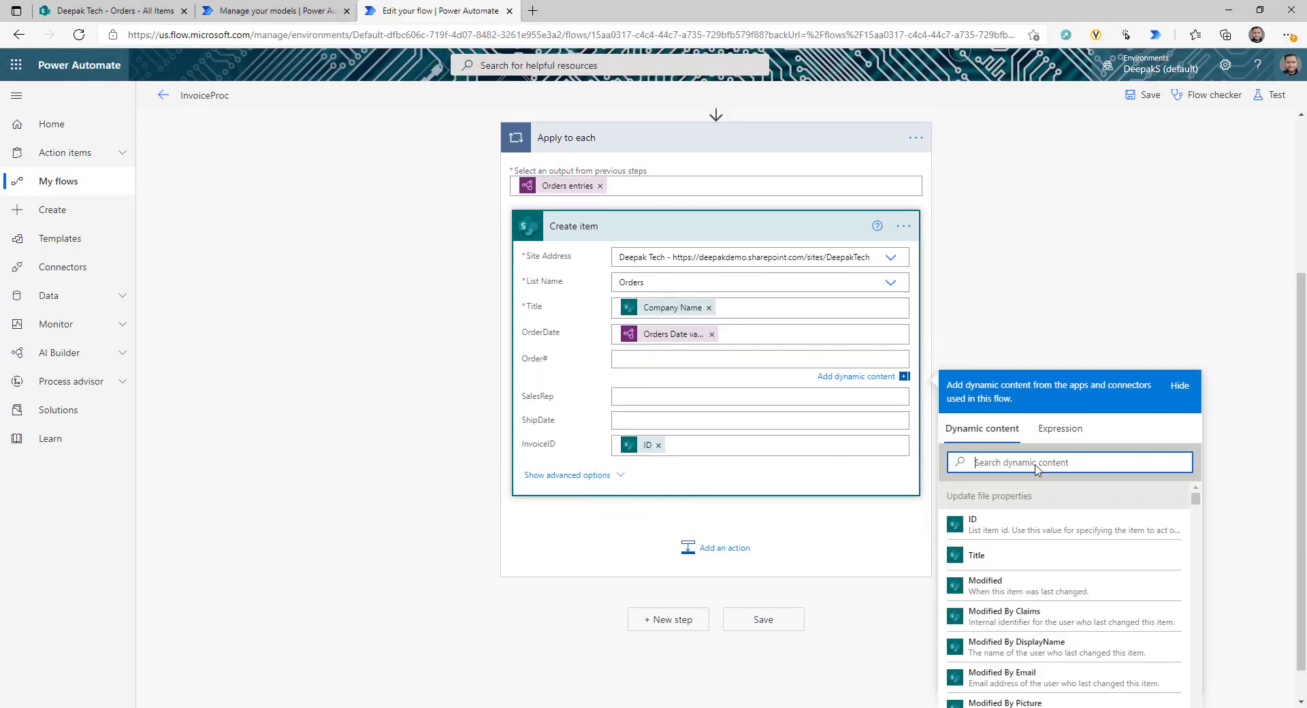
text(or)
click(1021, 565)
Map Create item's SalesRep to the Orders SalesRep value and its ShipDate to the Orders ShipDate value
click(760, 396)
text(sales)
click(1050, 534)
click(760, 436)
text(ship)
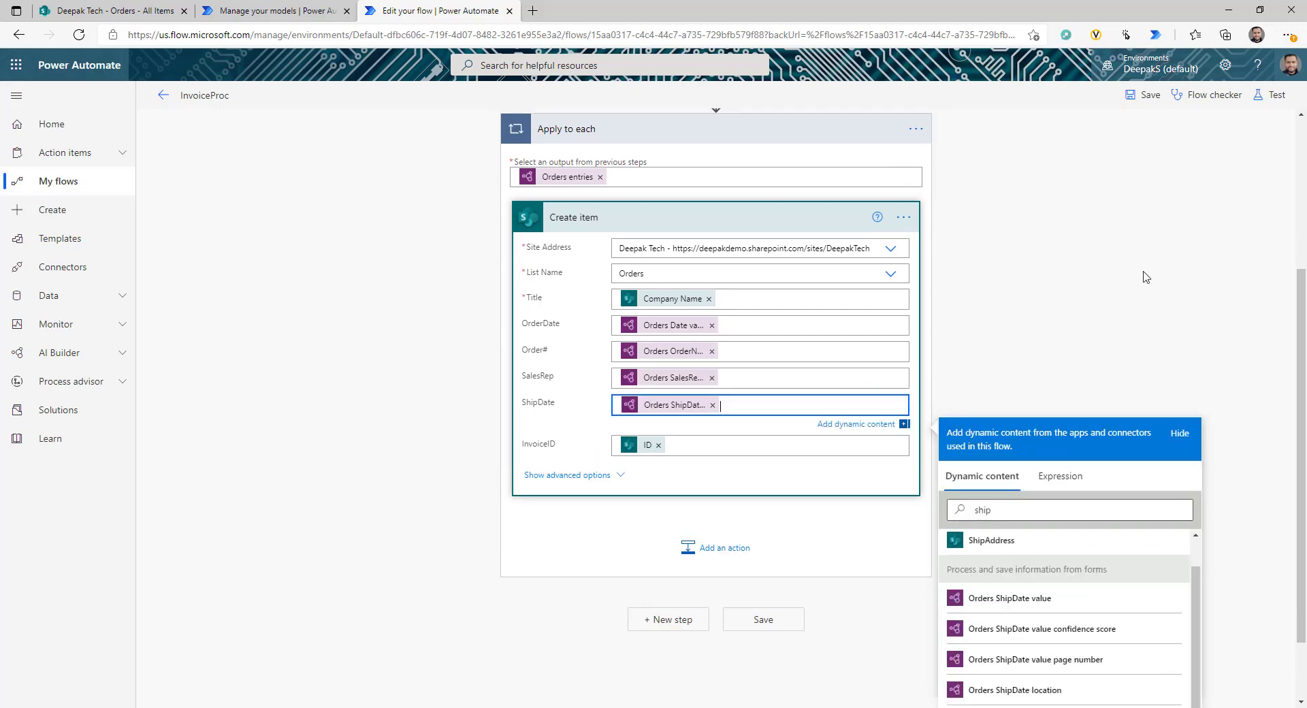
click(1050, 534)
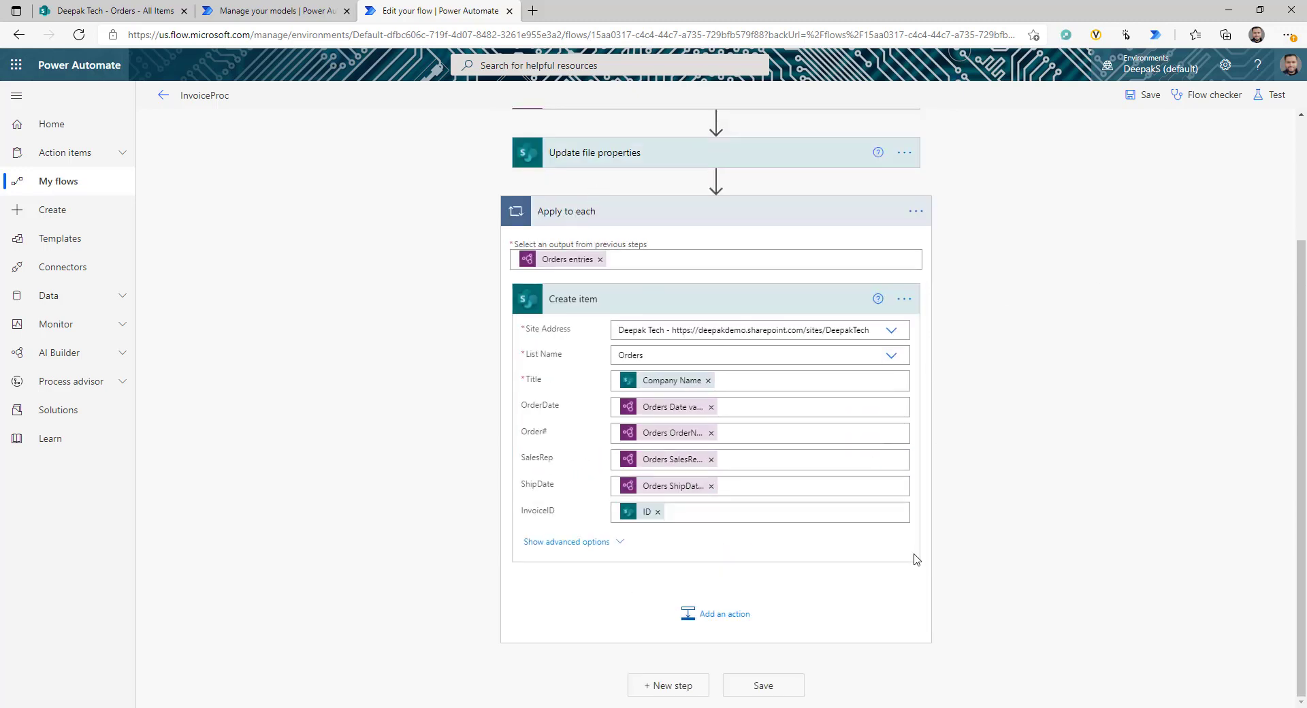
Add a SharePoint Create item action as a new step after the Apply to each loop
click(668, 685)
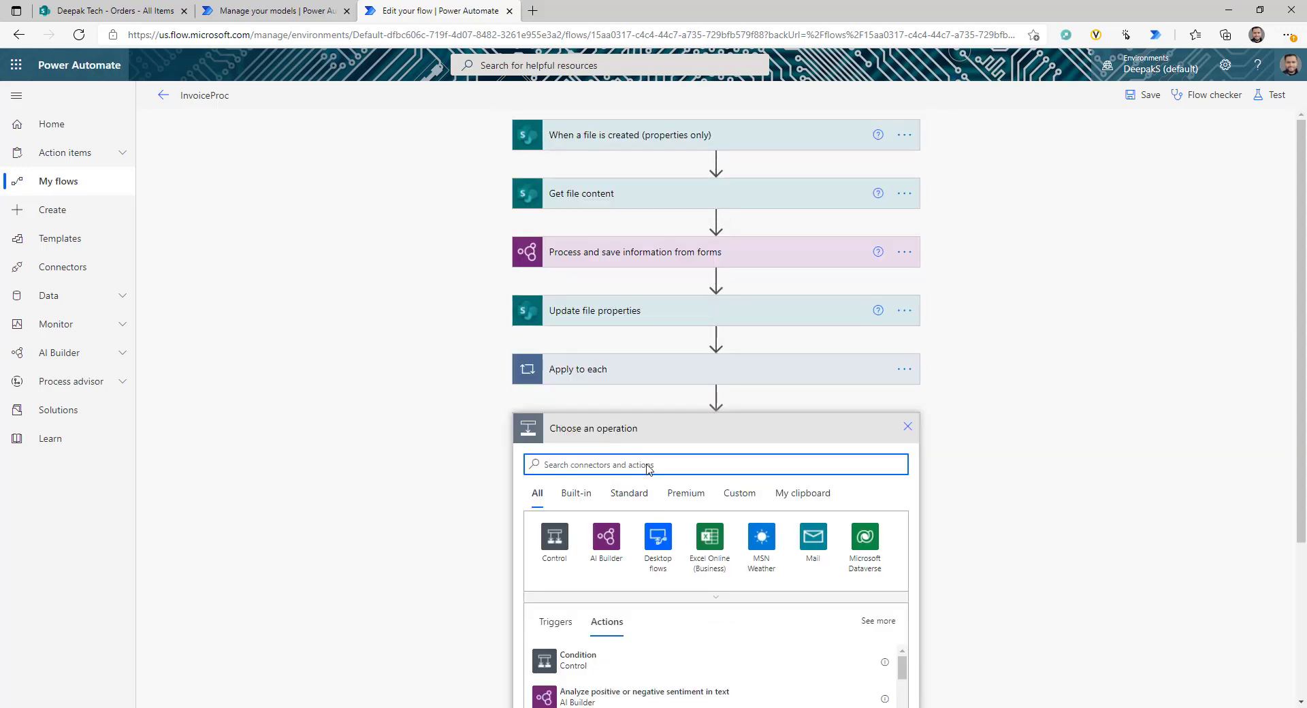
text(sharepoint)
click(655, 541)
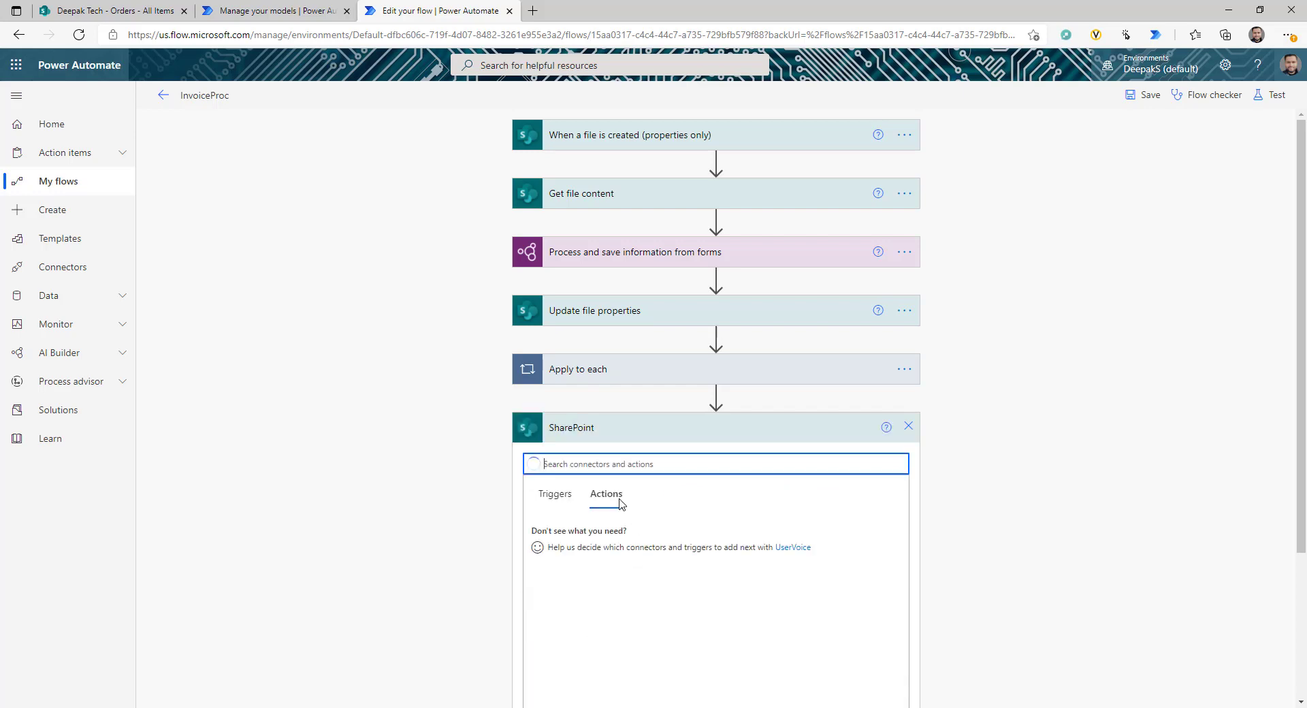
text(cre)
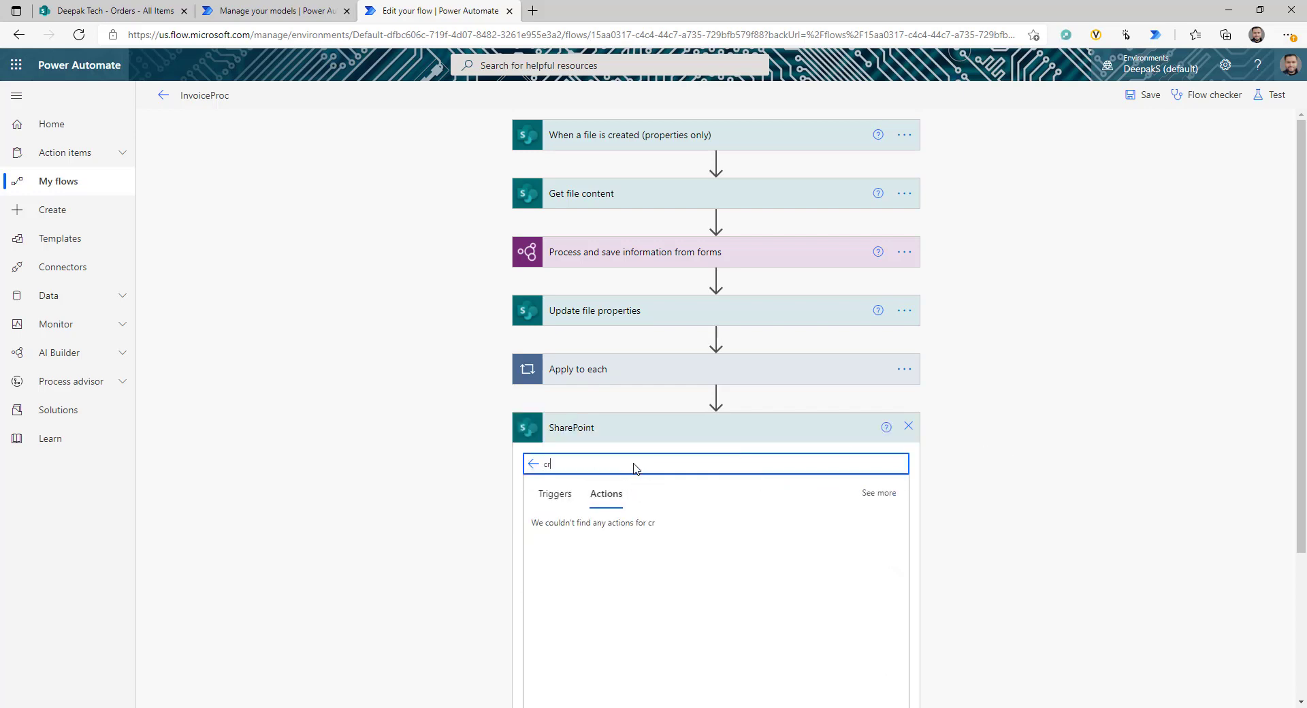
click(642, 534)
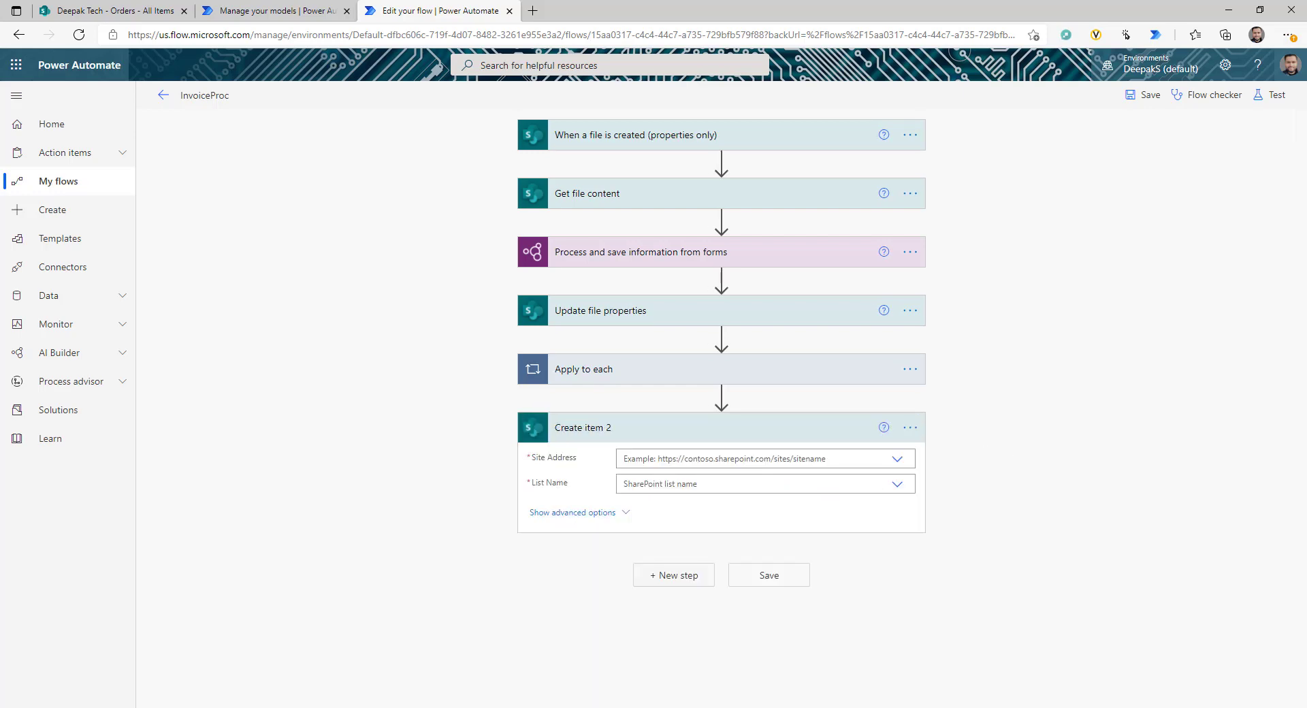
Check the items table in the INVSample1 PDF and point Create item 2 to the Deepak Tech site's OrderItems list
key(alt+Tab)
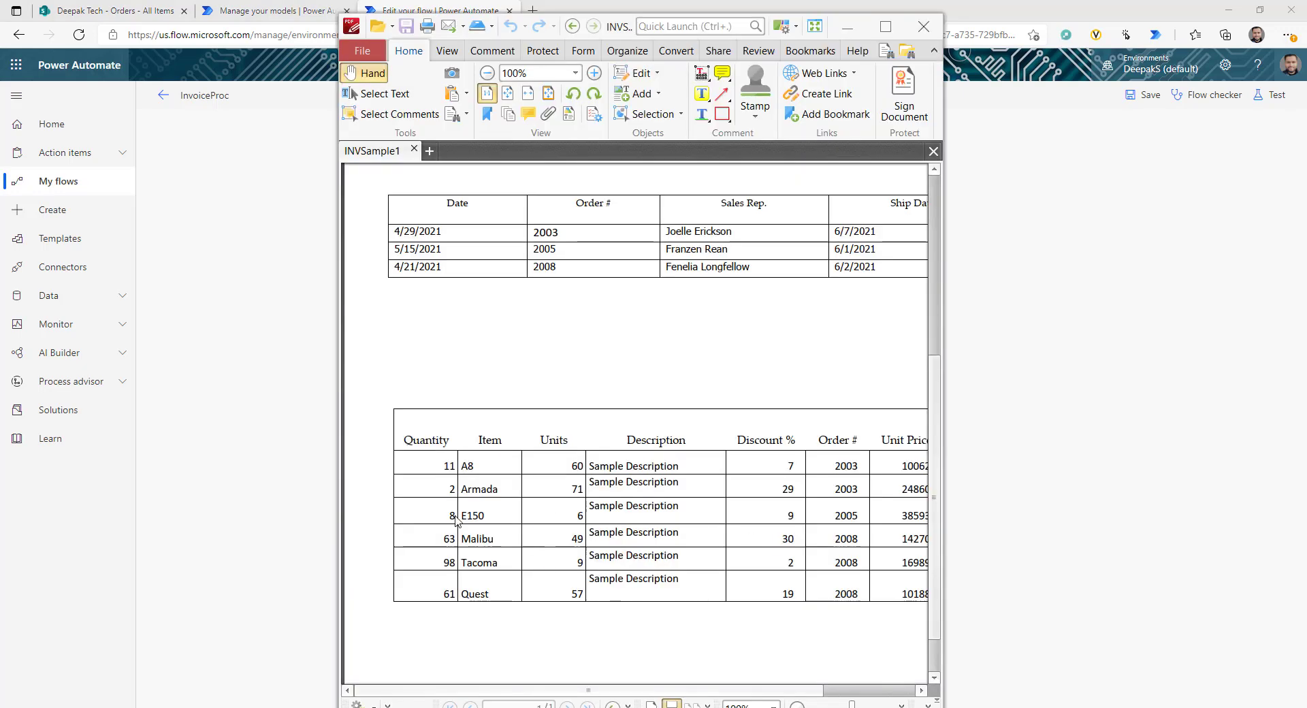
click(1030, 414)
click(894, 460)
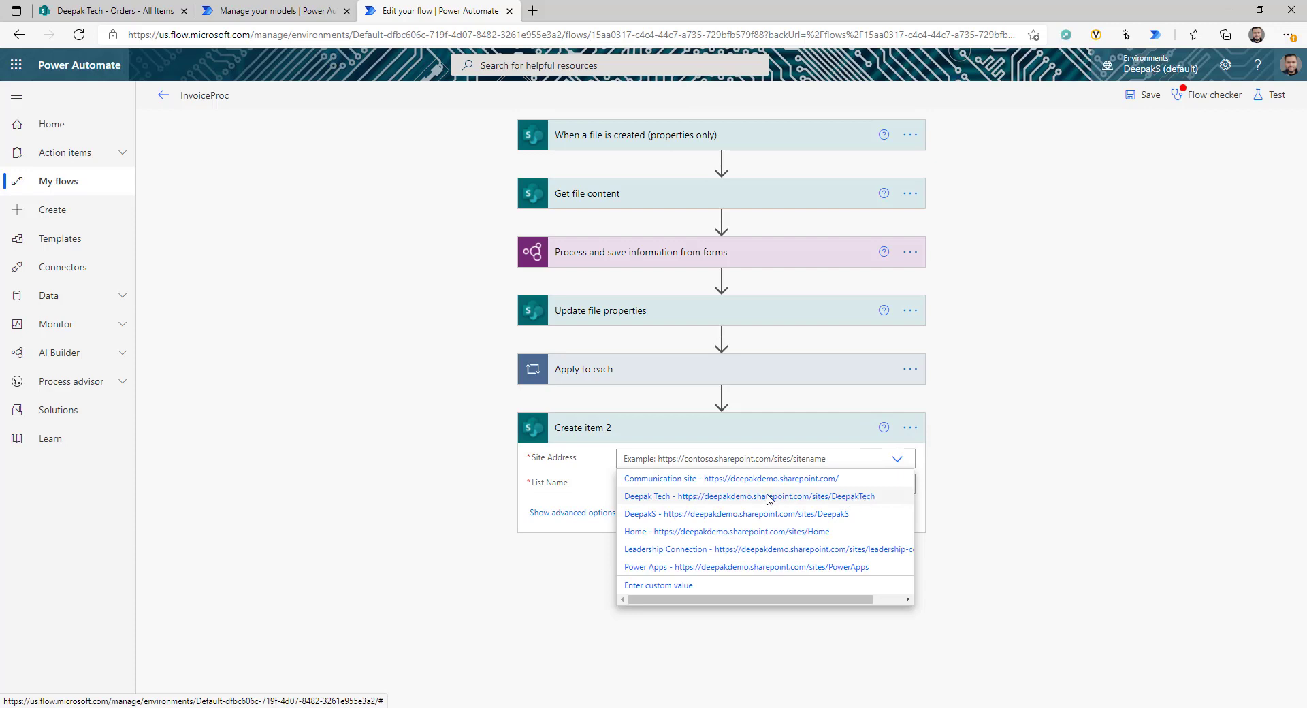
click(855, 496)
click(897, 484)
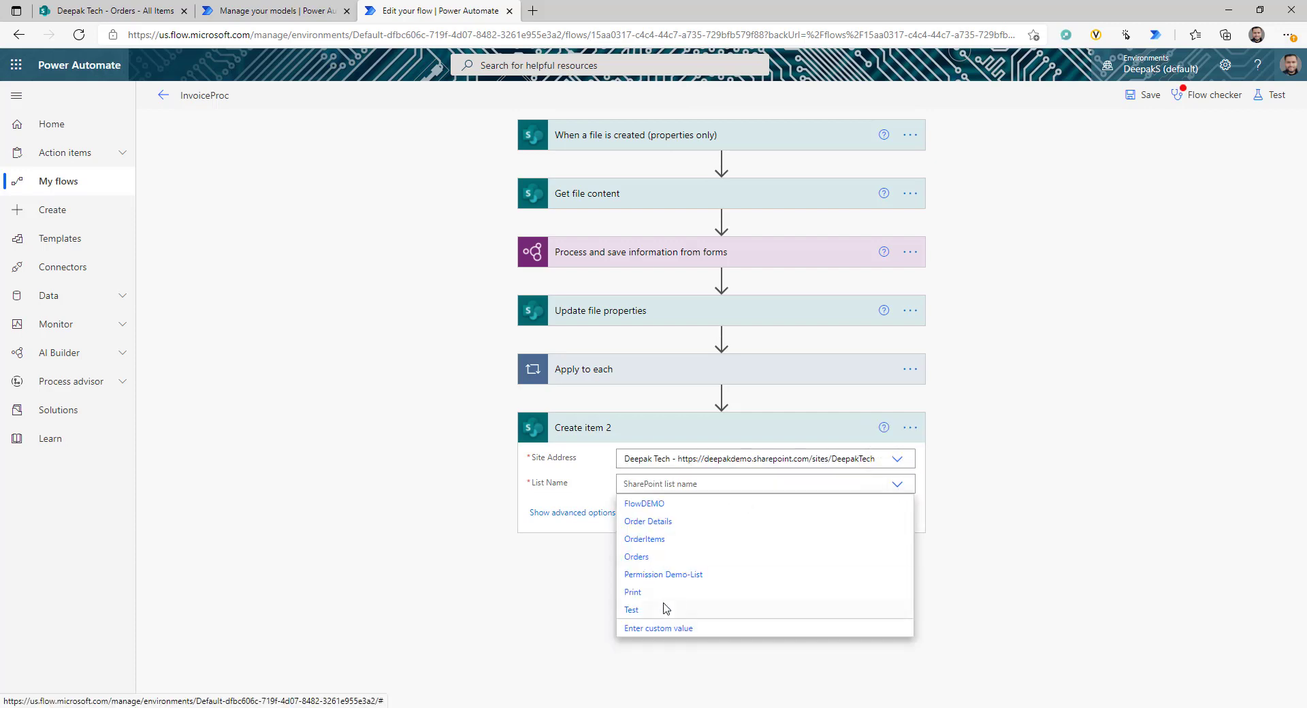
click(650, 539)
Map Create item 2's Title to the file Name and its Quantity to the Items Qty value from the form processing action
click(989, 499)
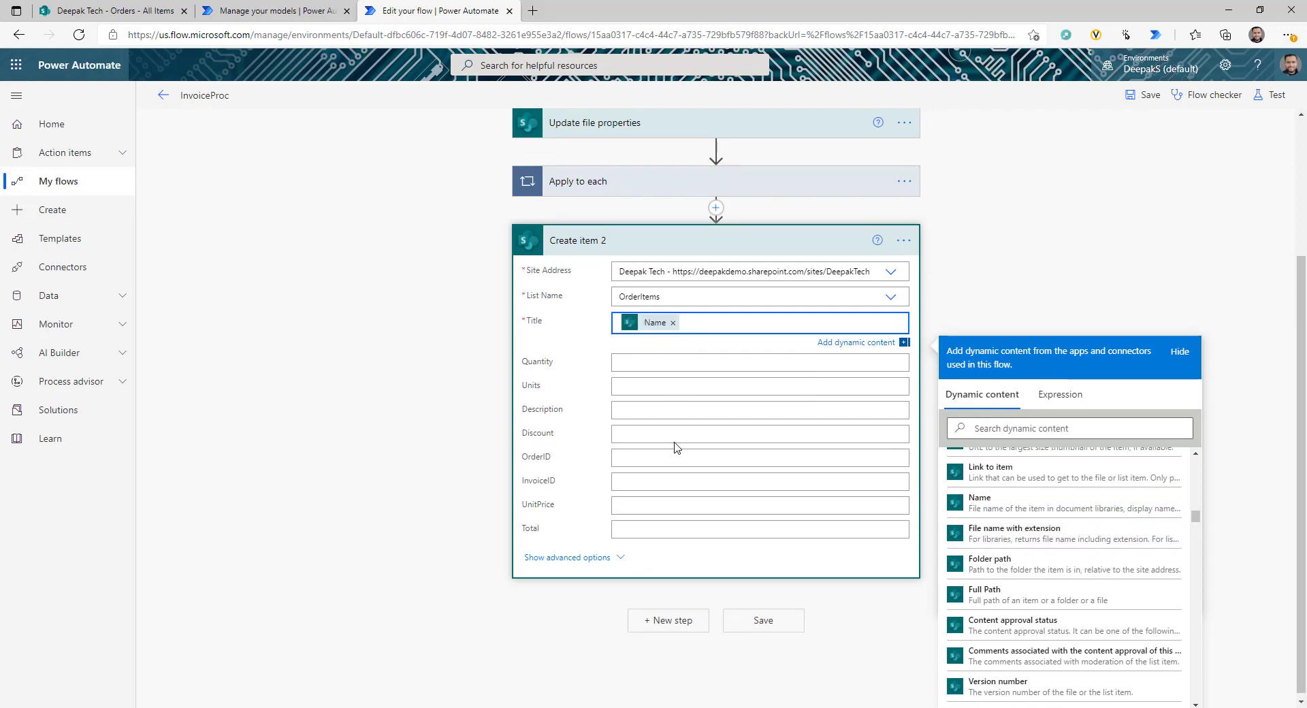
scroll(667, 381, up, 3)
scroll(688, 432, down, 2)
click(690, 429)
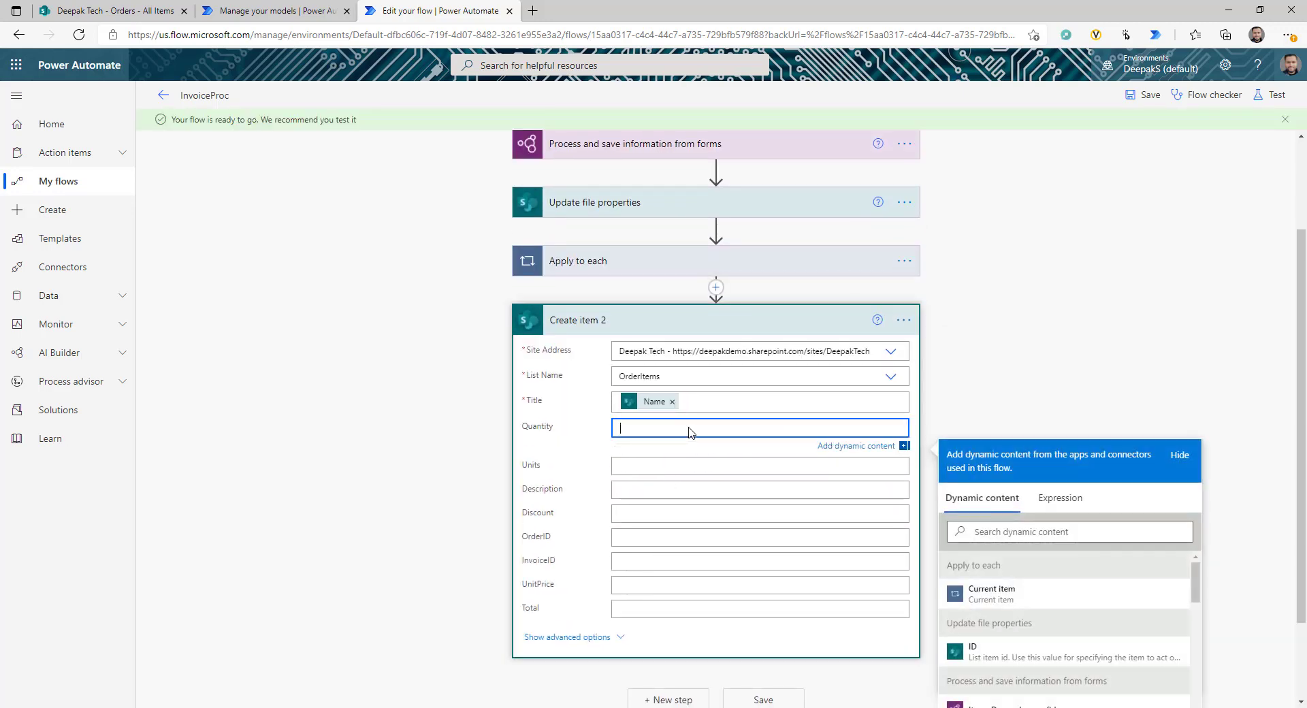
scroll(1164, 507, down, 2)
click(1043, 426)
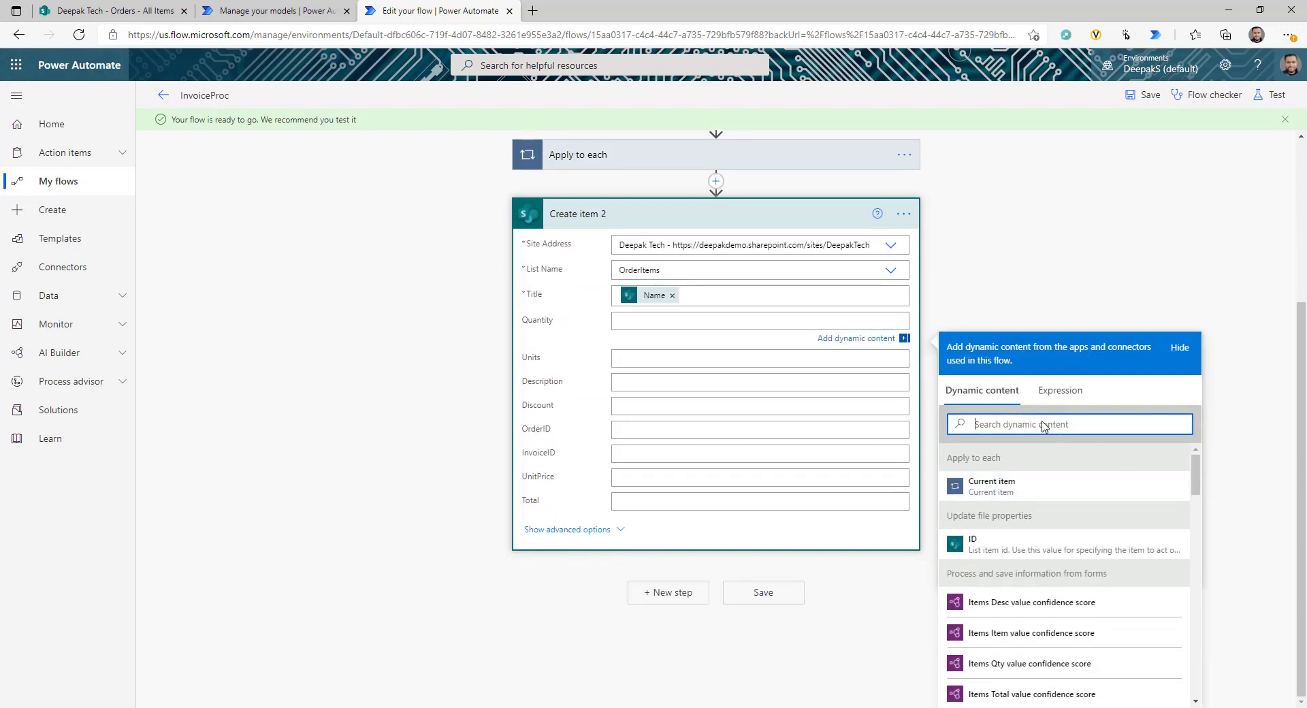
text(qt)
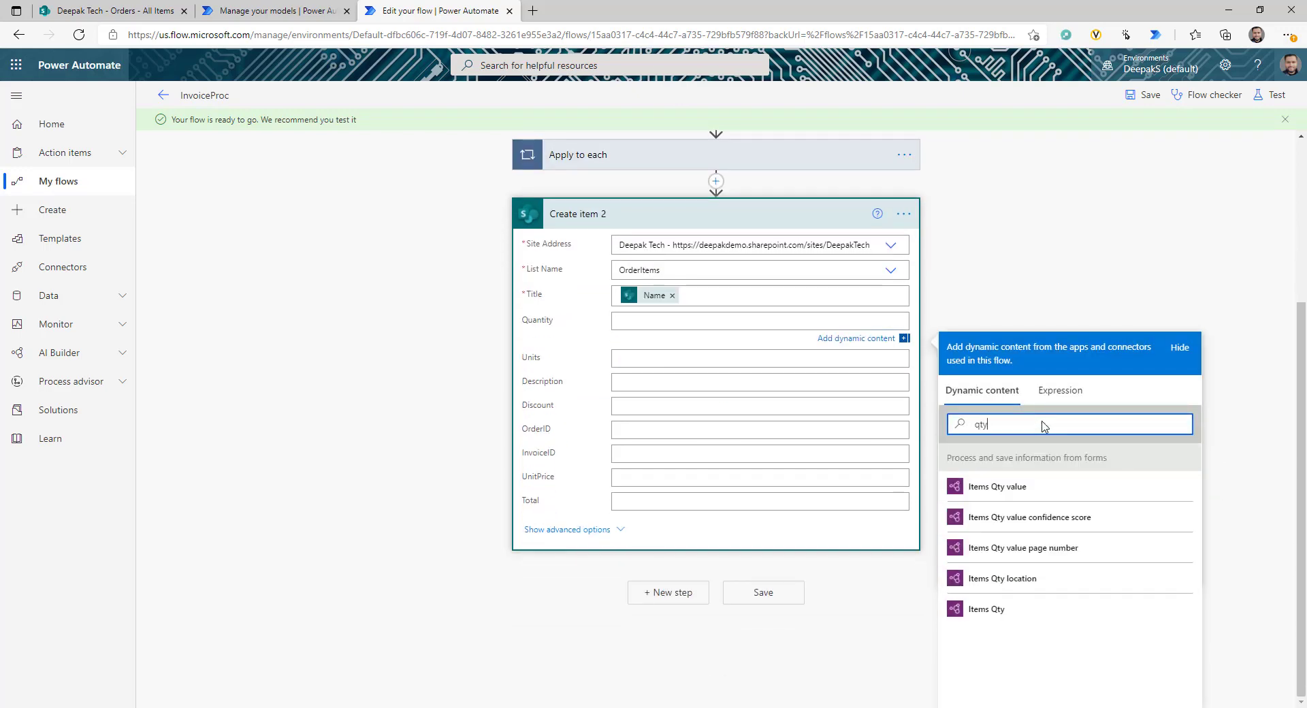
text(y)
click(1013, 486)
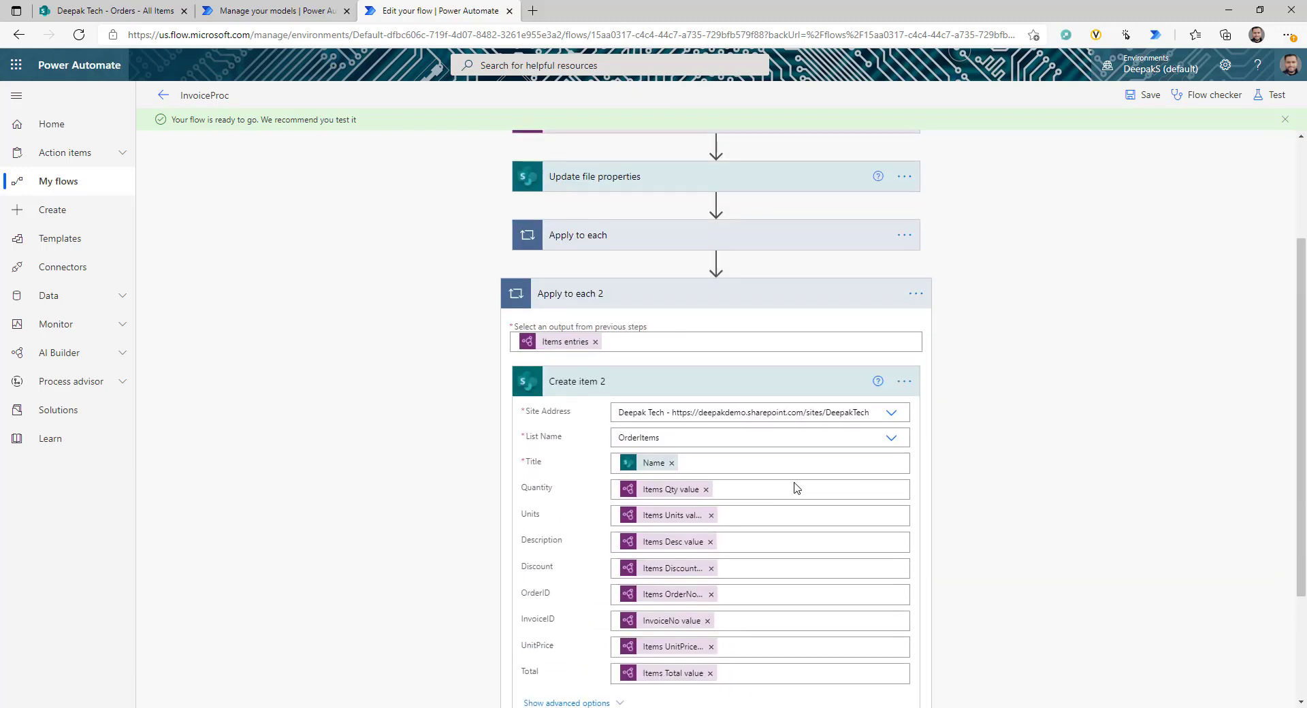
scroll(796, 488, down, 1)
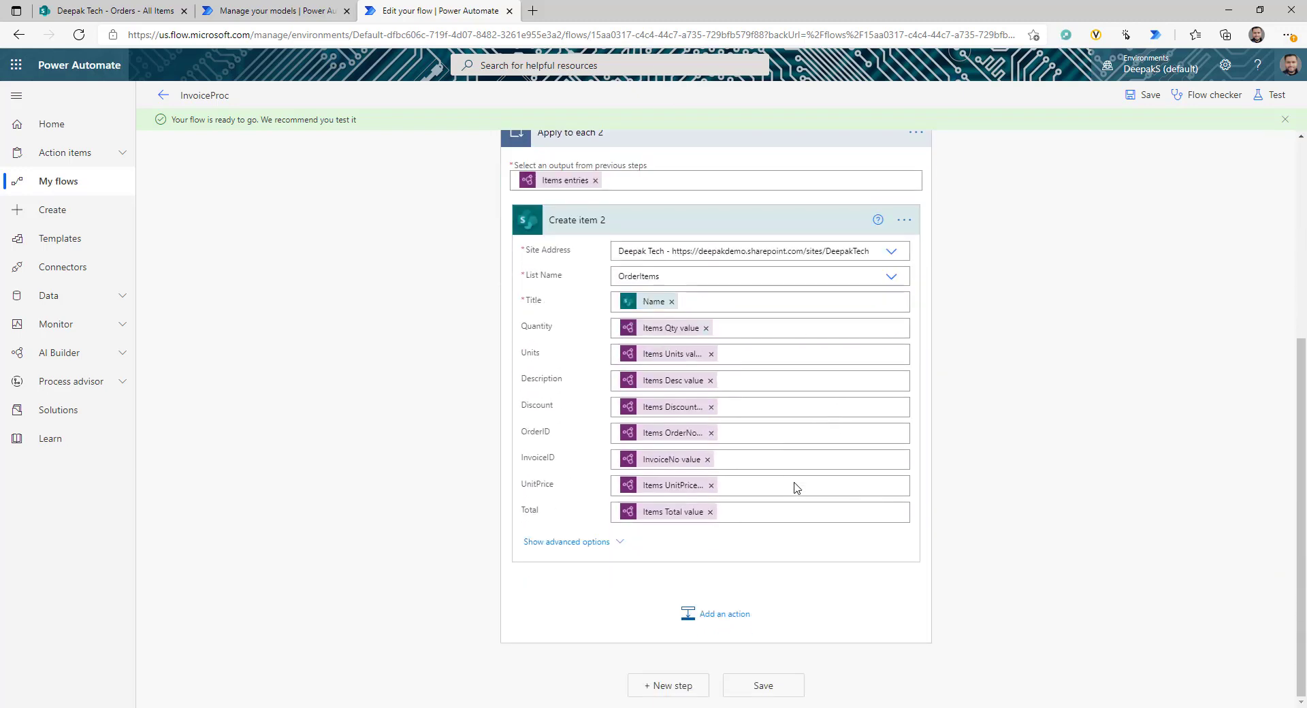
scroll(796, 487, up, 5)
scroll(831, 524, down, 3)
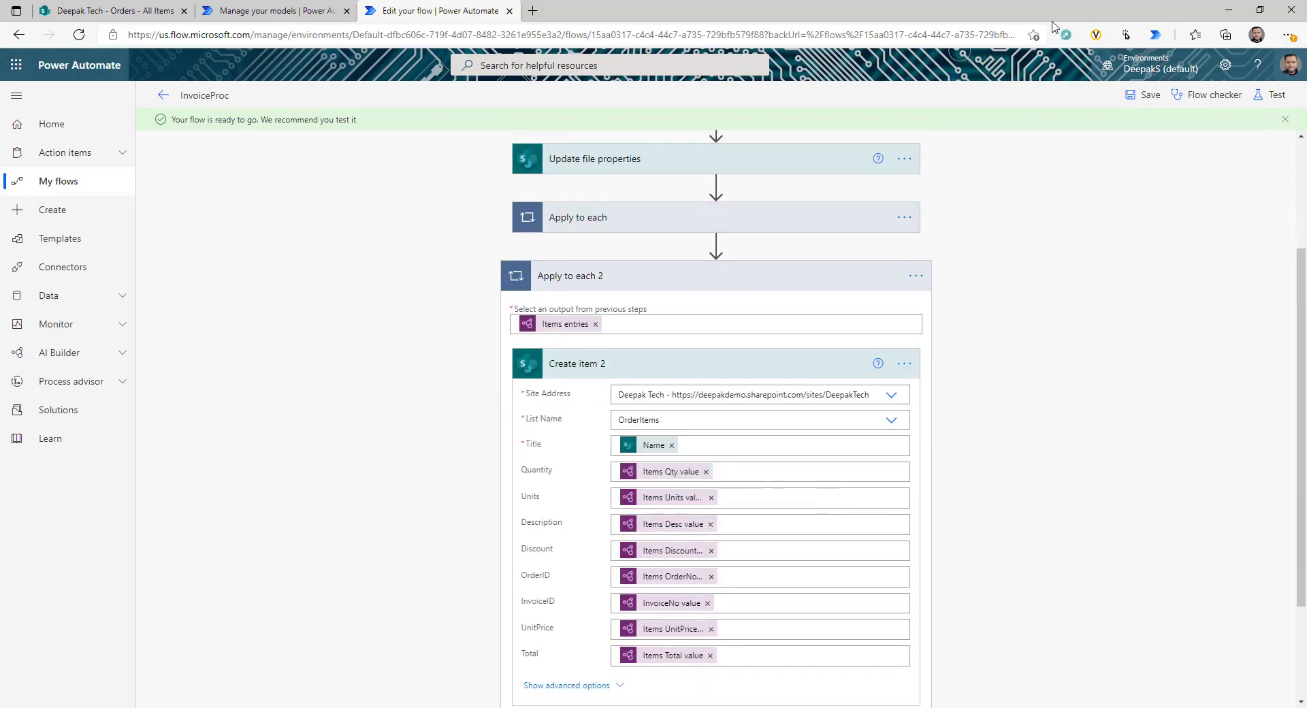
Upload the INVSample3, INVSample4 and INVSample5 PDFs to the SharePoint Invoices library and open the newest InvoiceProc run
key(ctrl+Tab)
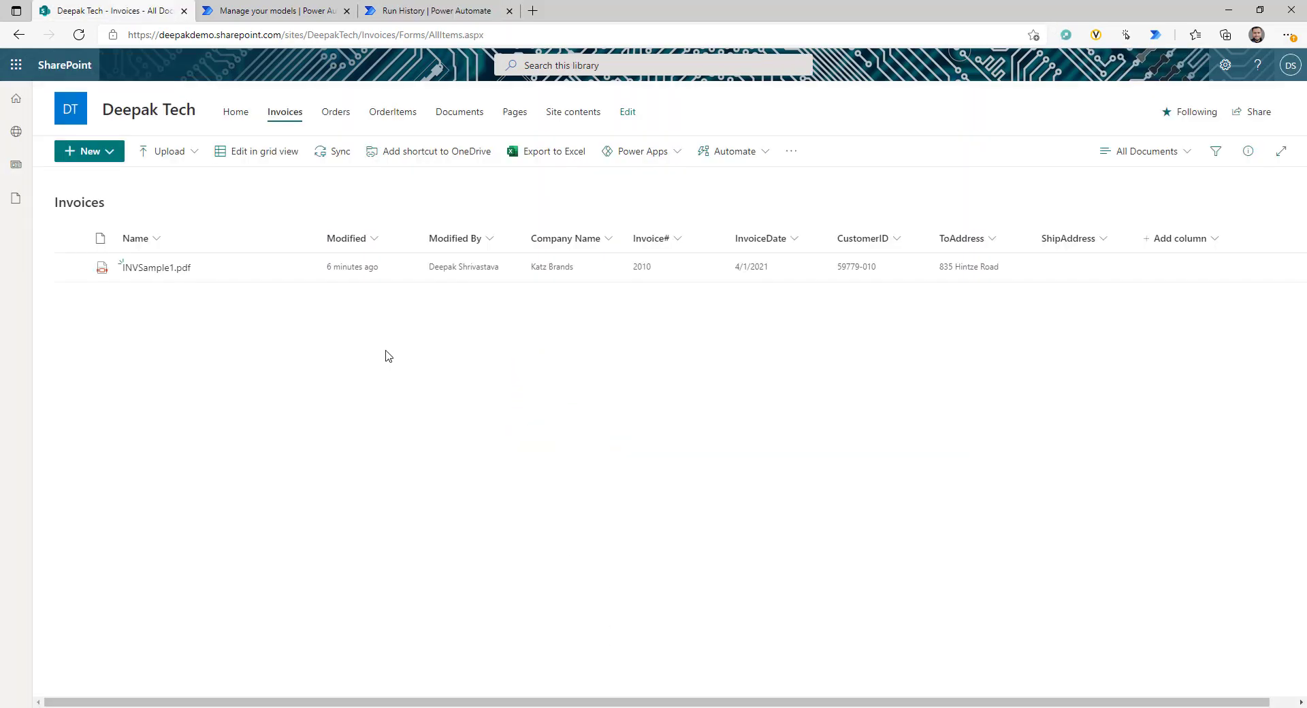
click(190, 155)
key(Escape)
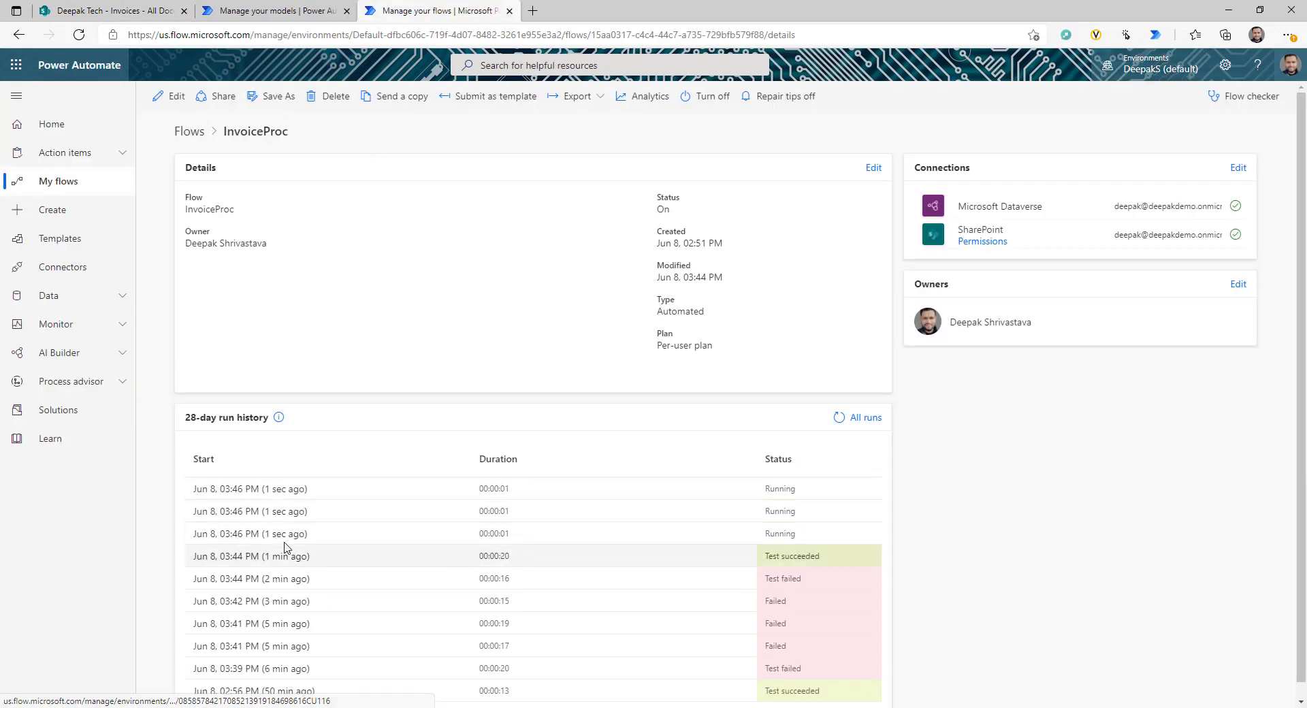
click(275, 489)
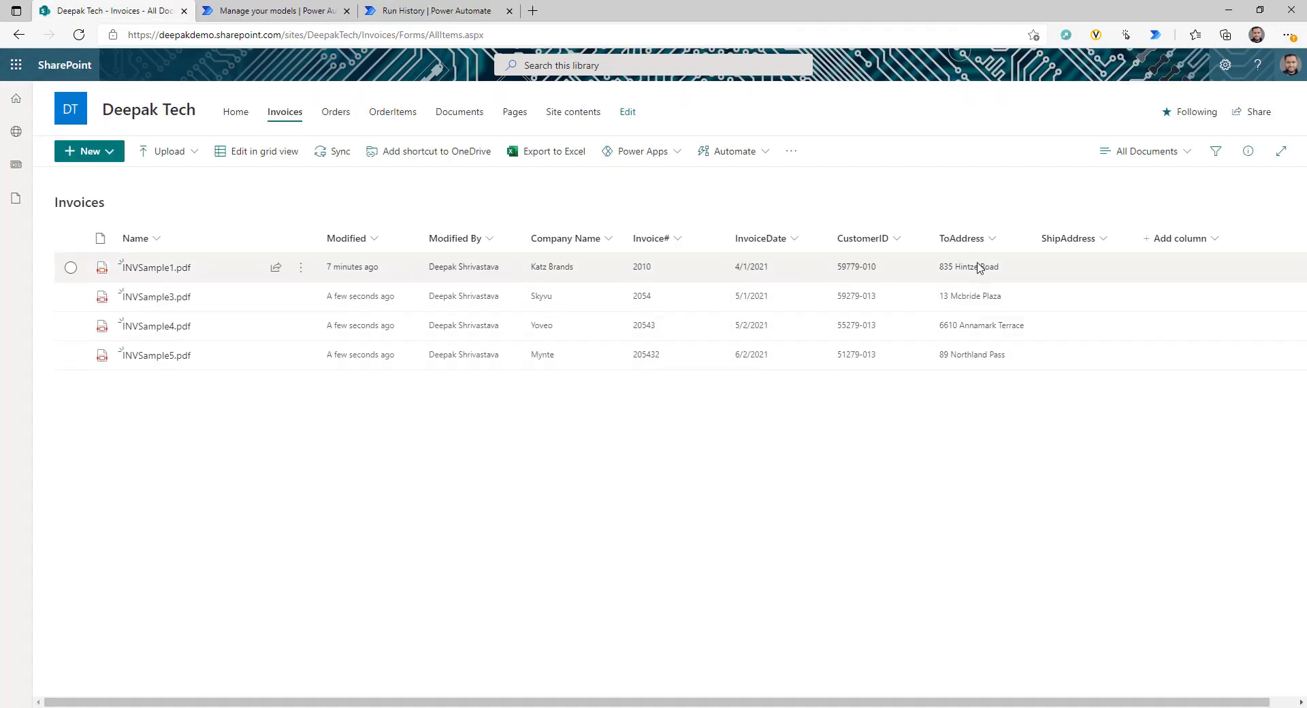
Examine the rows the flow saved in the SharePoint Orders and OrderItems lists
click(336, 116)
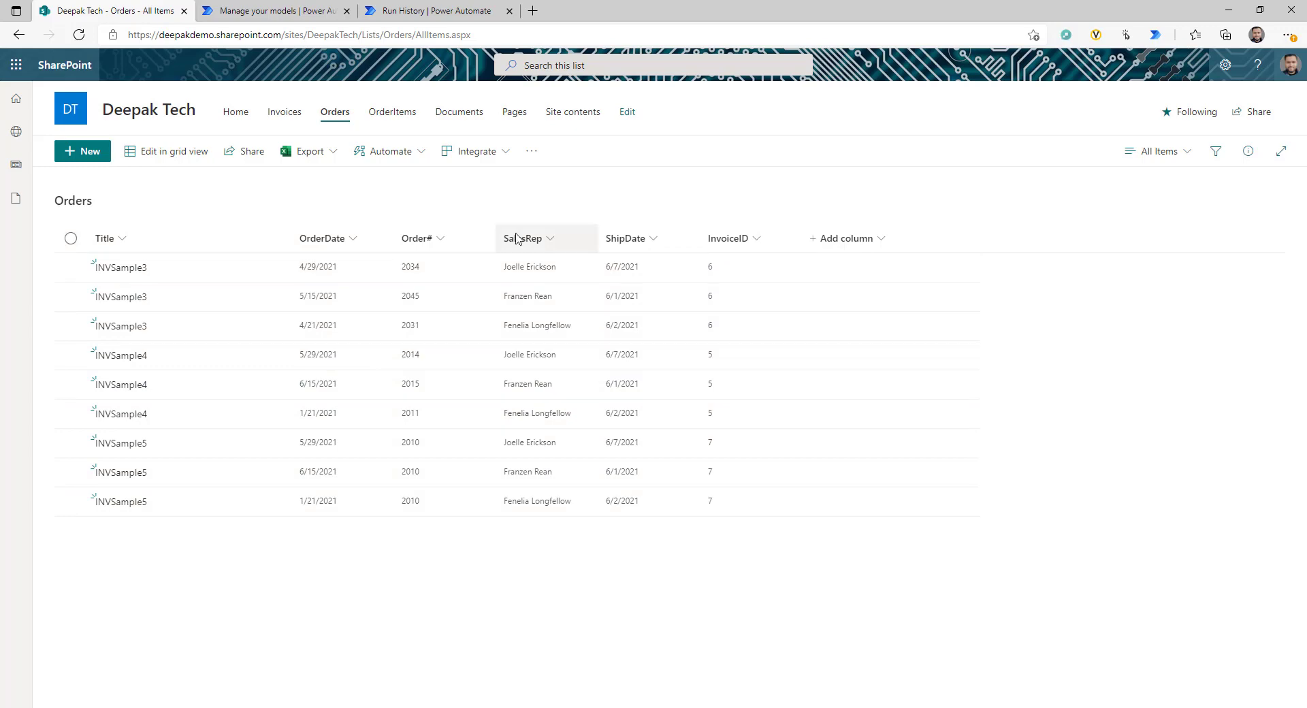
click(397, 114)
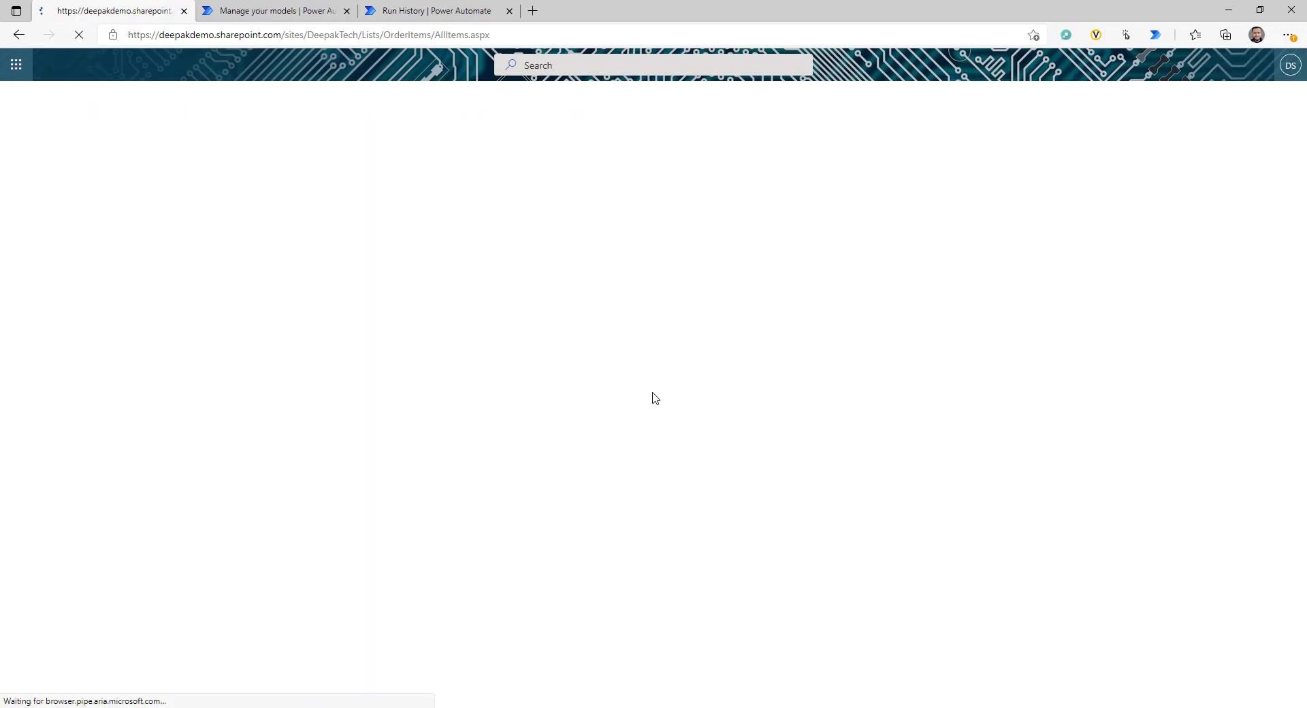
scroll(723, 384, down, 1)
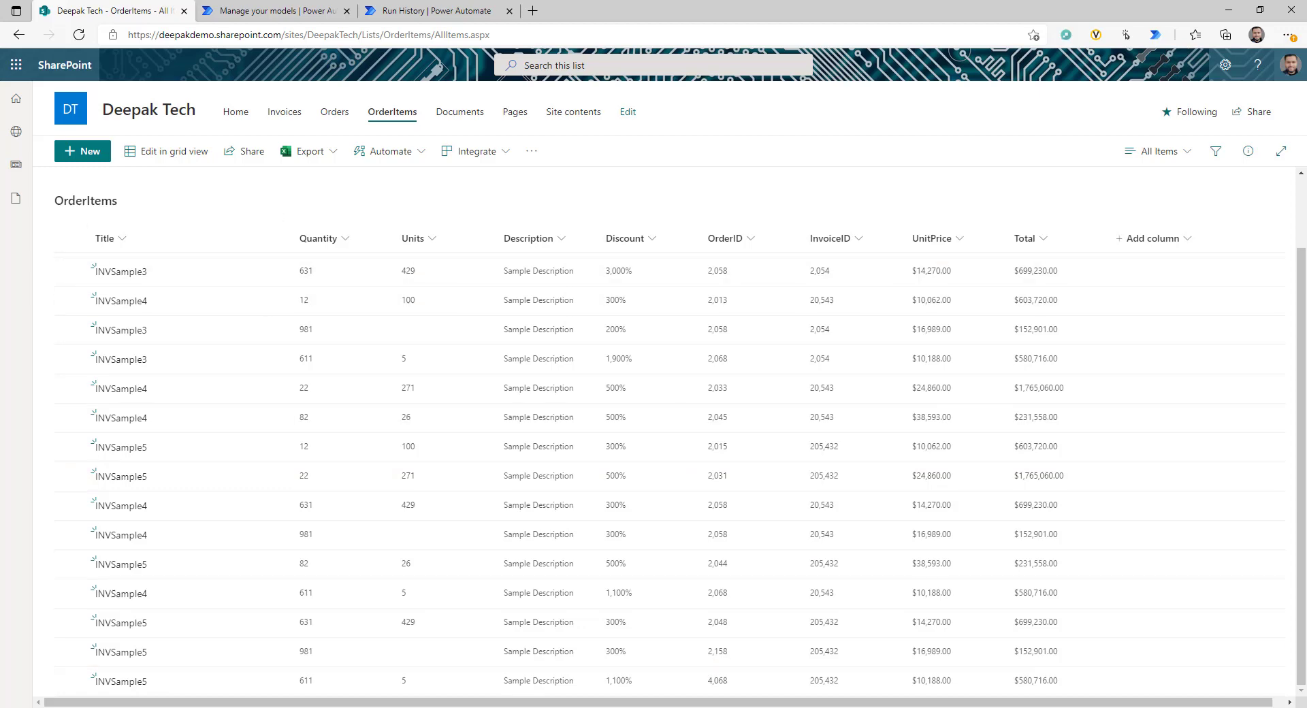
Look over the InvoiceProc run's action results and the InvoicePro model's overview page
click(300, 11)
click(395, 10)
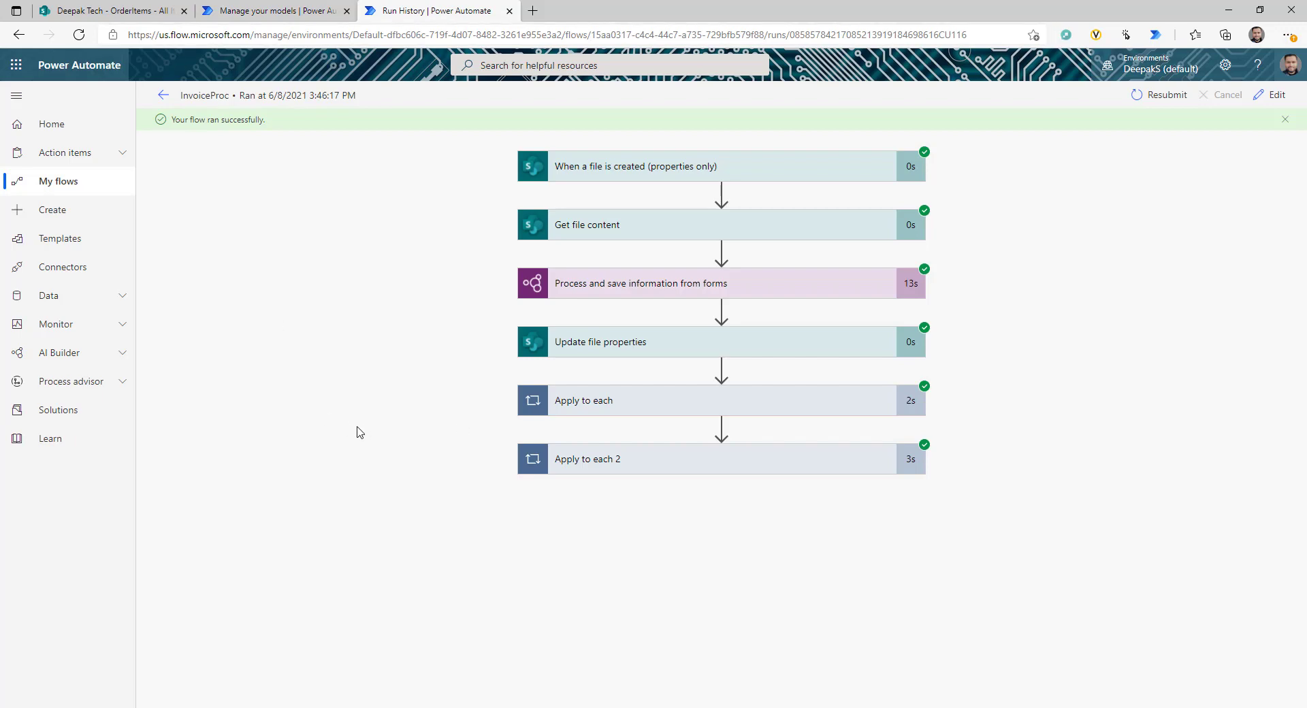
click(306, 12)
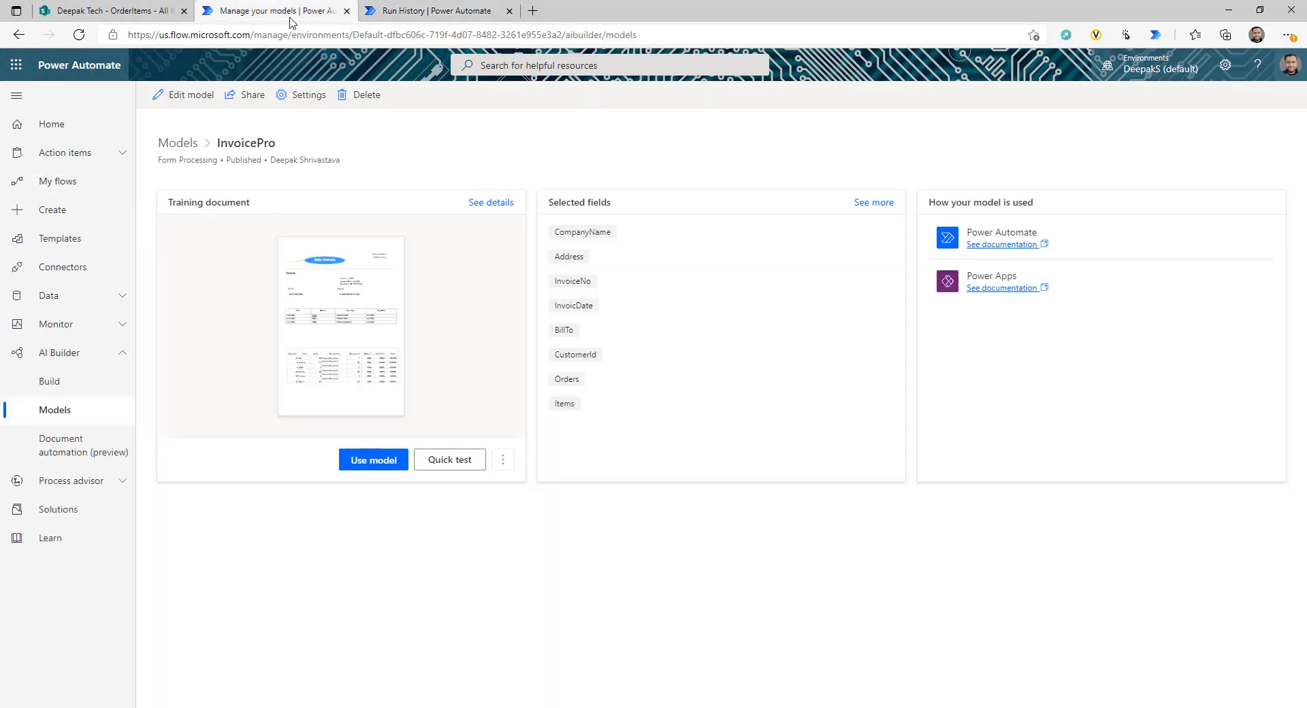